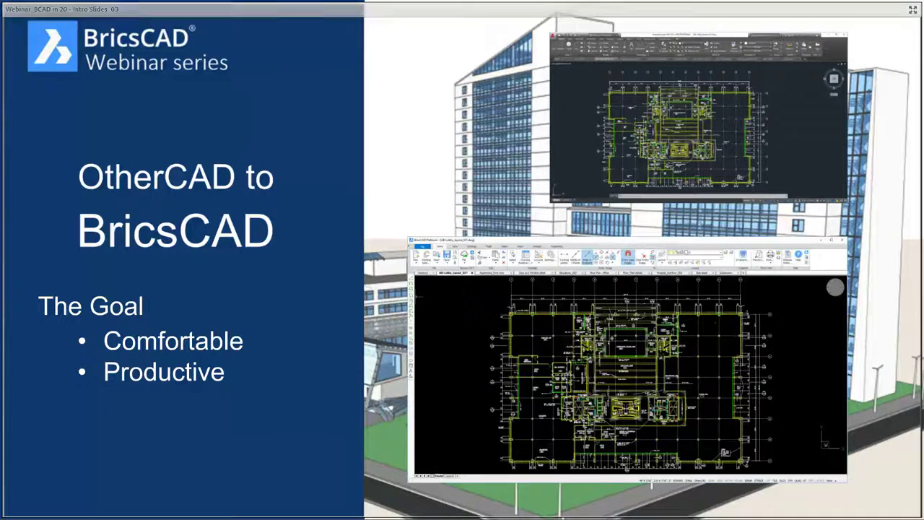
{"action": "left_click", "coordinate": [912, 9]}
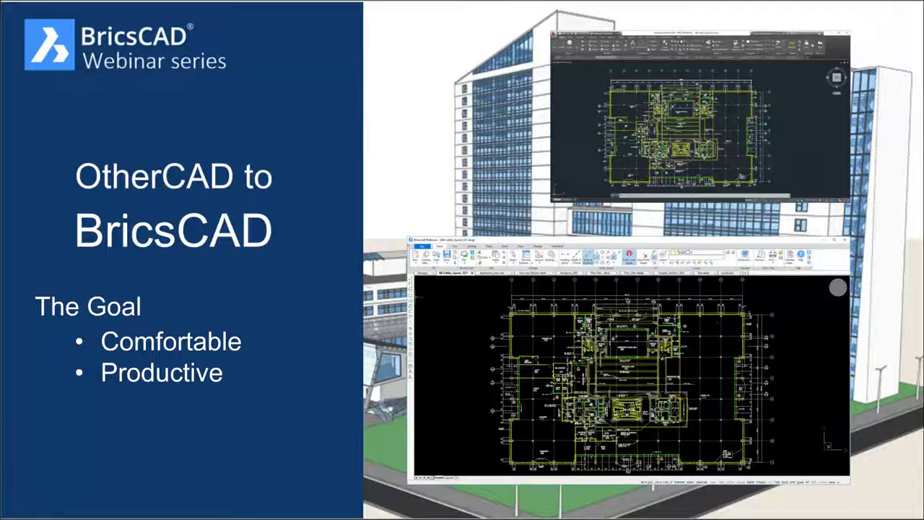
{"action": "key", "text": "Right"}
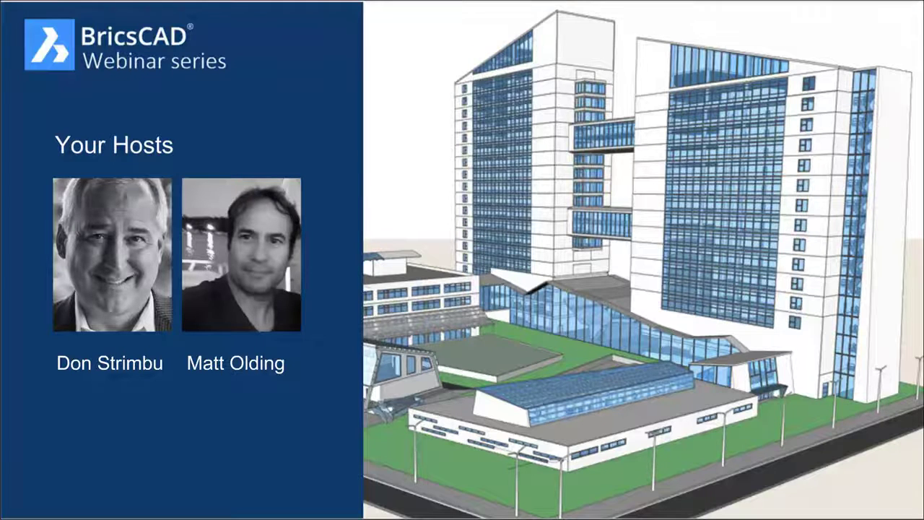
{"action": "key", "text": "Right"}
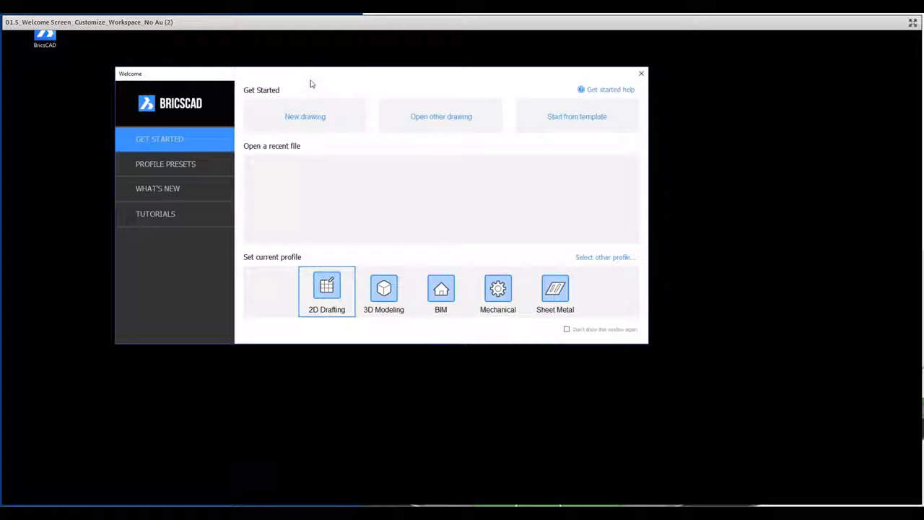
Move the Welcome window toward the middle of the screen and choose 2D Drafting as the current profile.
{"action": "left_click_drag", "start_coordinate": [309, 81], "coordinate": [389, 127]}
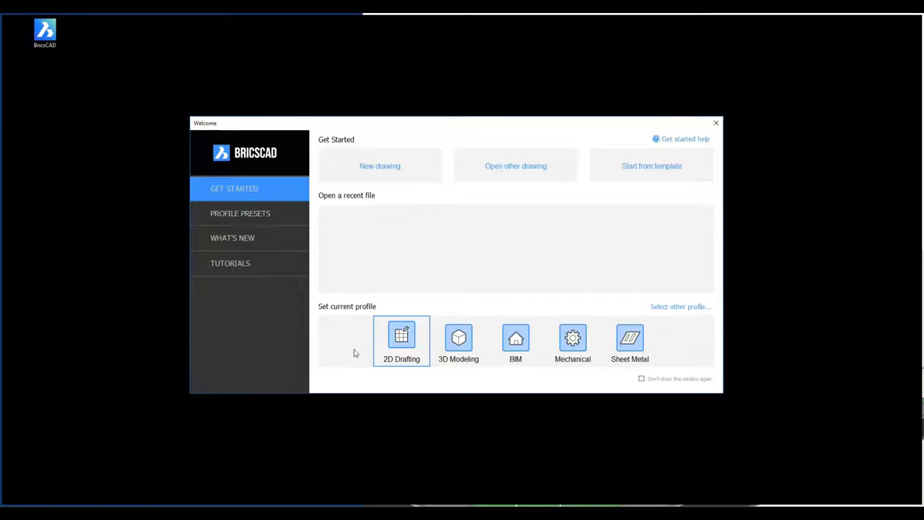
{"action": "left_click", "coordinate": [451, 365]}
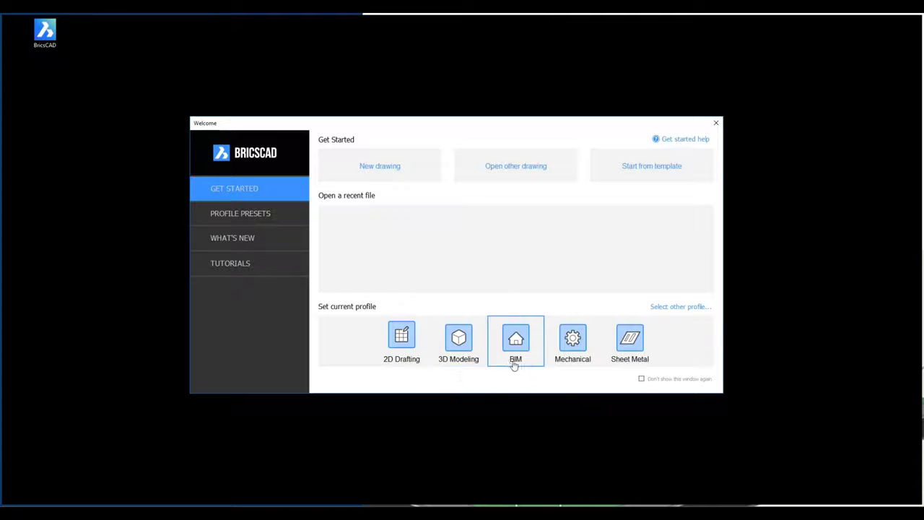
{"action": "left_click", "coordinate": [642, 378]}
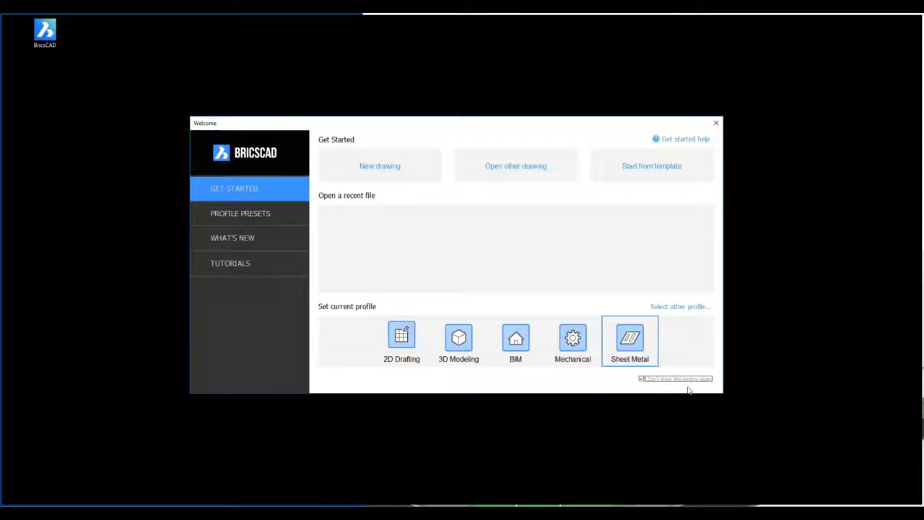
{"action": "left_click", "coordinate": [641, 380]}
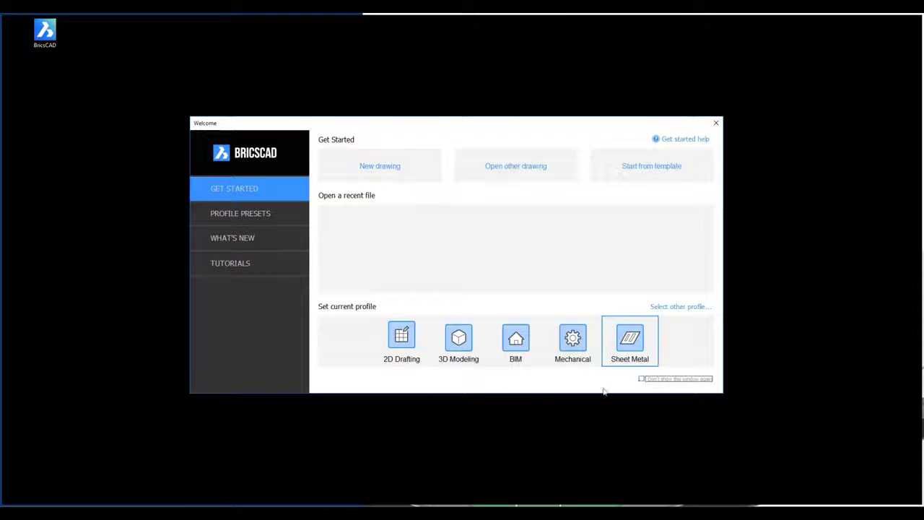
{"action": "left_click", "coordinate": [413, 346]}
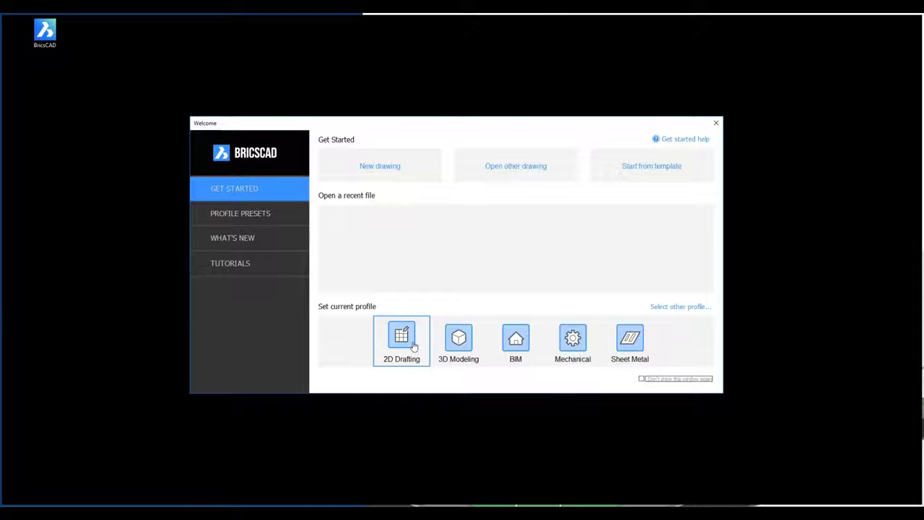
Examine the profile presets and the Metric and Imperial unit choices, keeping Imperial.
{"action": "left_click", "coordinate": [271, 218]}
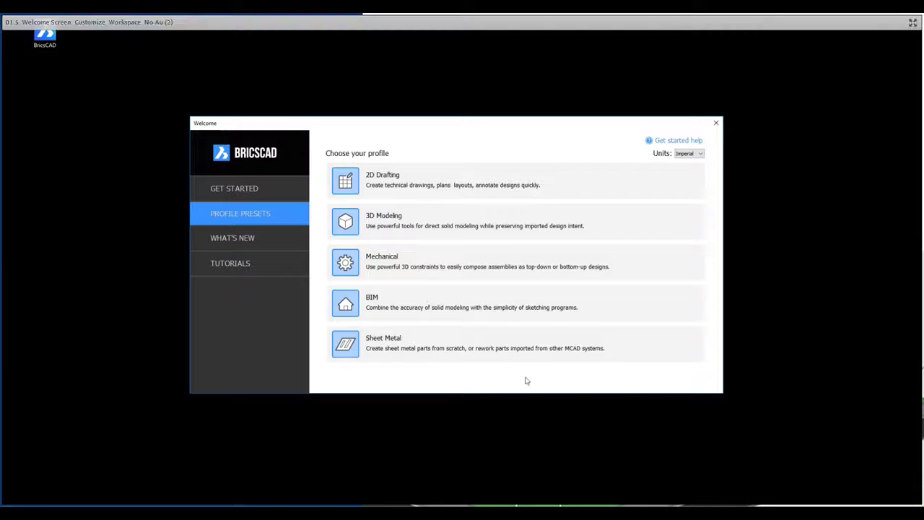
{"action": "left_click", "coordinate": [690, 154]}
{"action": "left_click", "coordinate": [686, 166]}
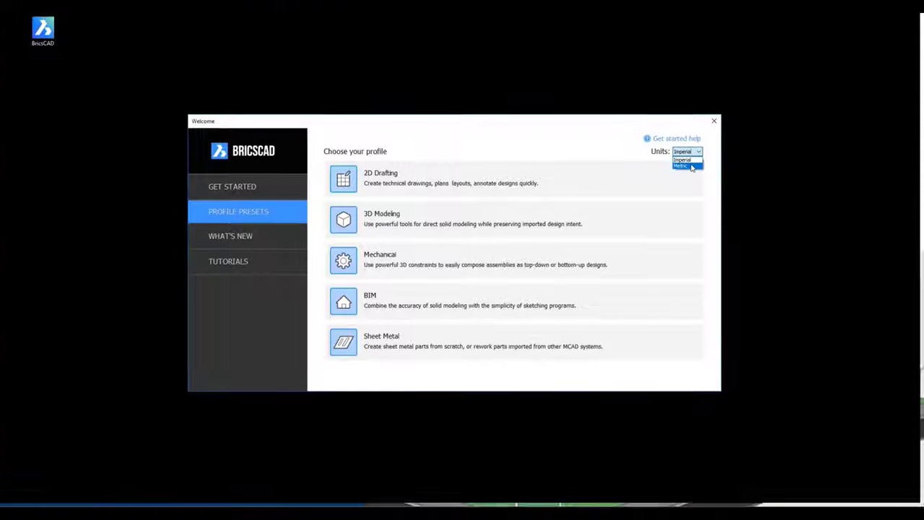
{"action": "left_click", "coordinate": [690, 154]}
{"action": "left_click", "coordinate": [685, 159]}
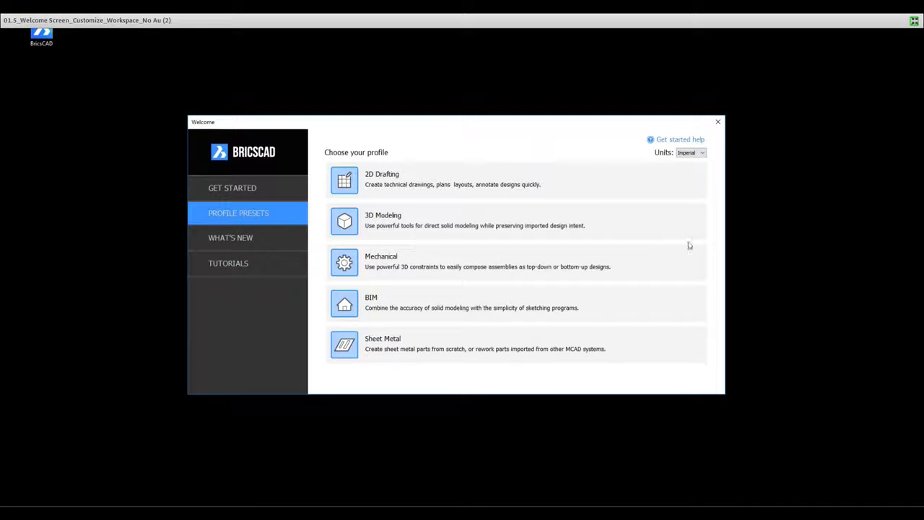
Read through the What's New release notes and look at the Tutorials section of the Welcome window.
{"action": "left_click", "coordinate": [272, 242]}
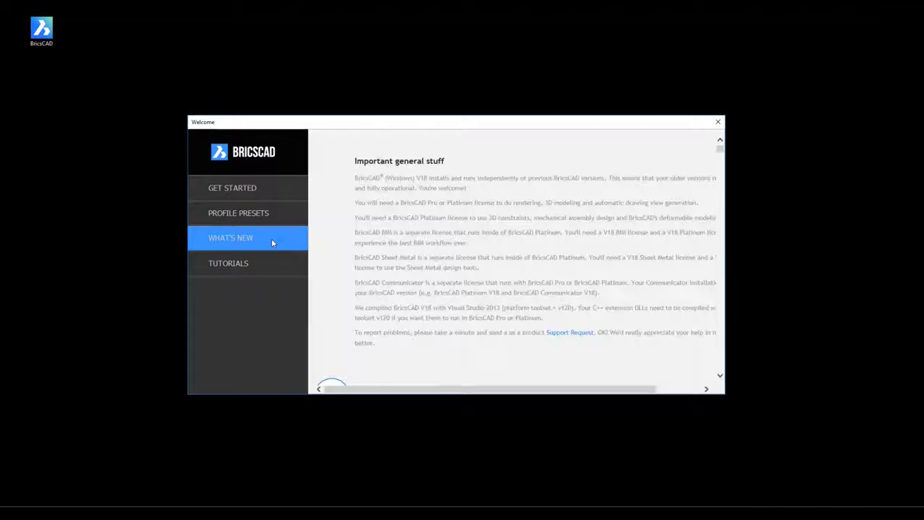
{"action": "left_click_drag", "start_coordinate": [354, 161], "coordinate": [459, 167]}
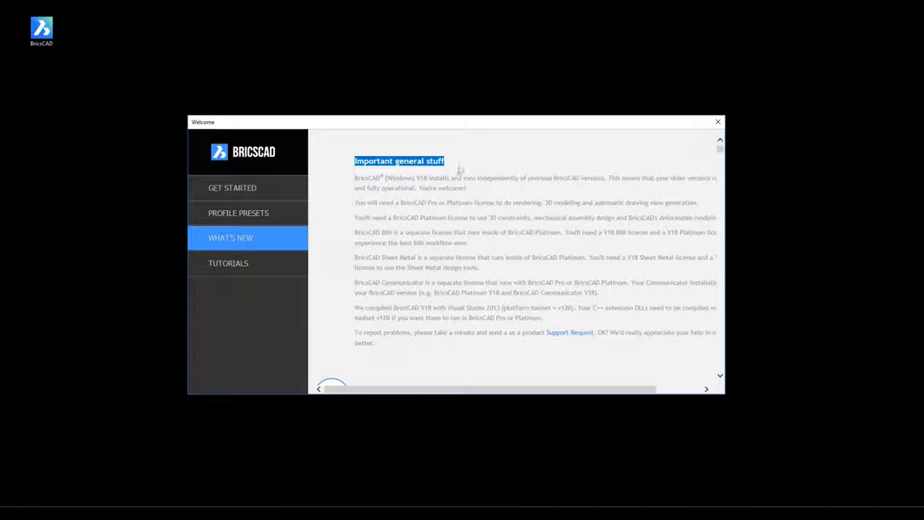
{"action": "scroll", "coordinate": [435, 247], "scroll_direction": "down", "scroll_amount": 5}
{"action": "scroll", "coordinate": [437, 249], "scroll_direction": "down", "scroll_amount": 4}
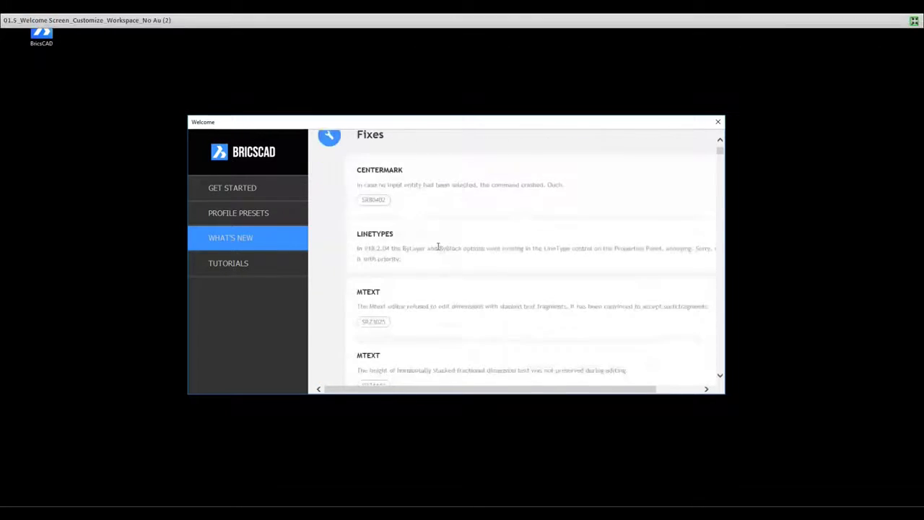
{"action": "left_click", "coordinate": [283, 266]}
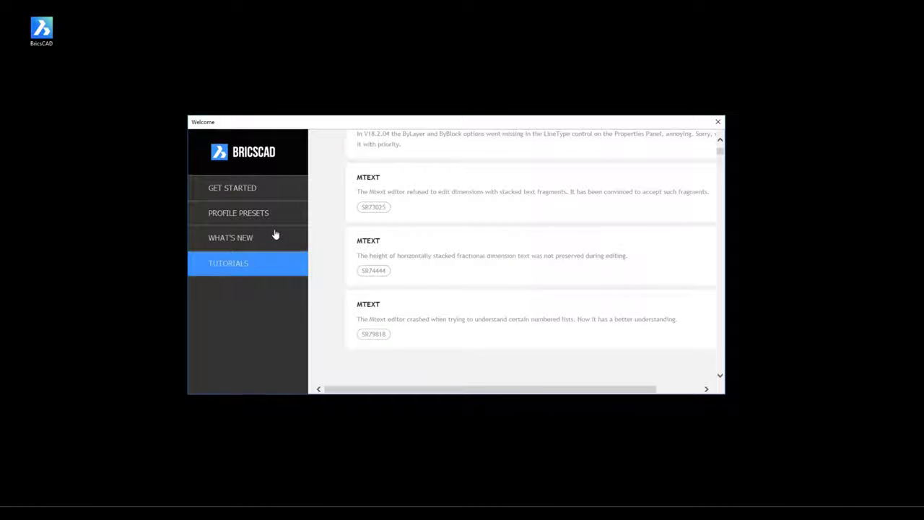
Return to the Get Started page and start a new drawing.
{"action": "left_click", "coordinate": [275, 190]}
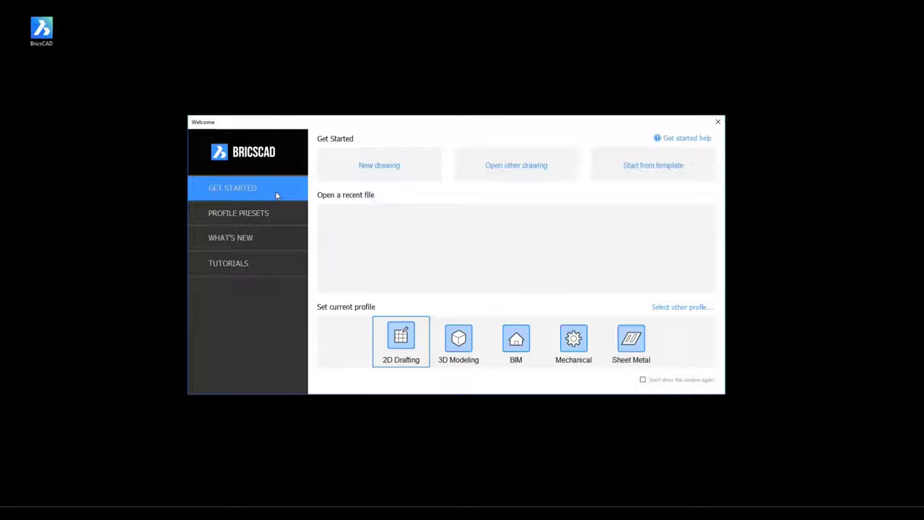
{"action": "left_click", "coordinate": [432, 176]}
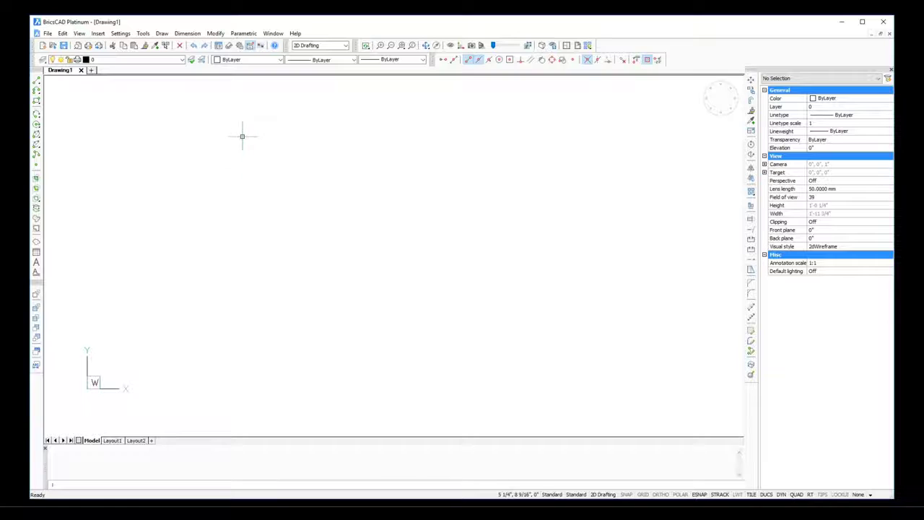
Find the model-space background color by searching the settings for "bk", set it to Black and close the settings.
{"action": "left_click", "coordinate": [241, 46]}
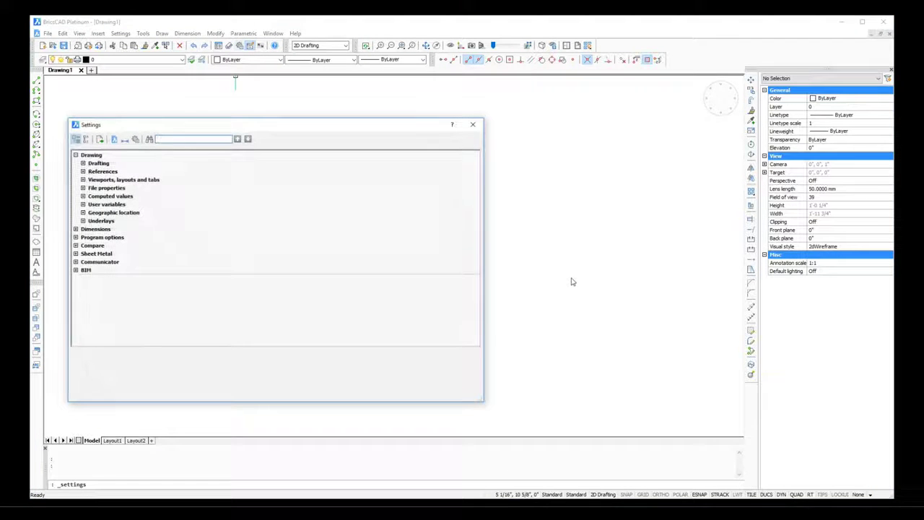
{"action": "left_click_drag", "start_coordinate": [309, 128], "coordinate": [425, 117]}
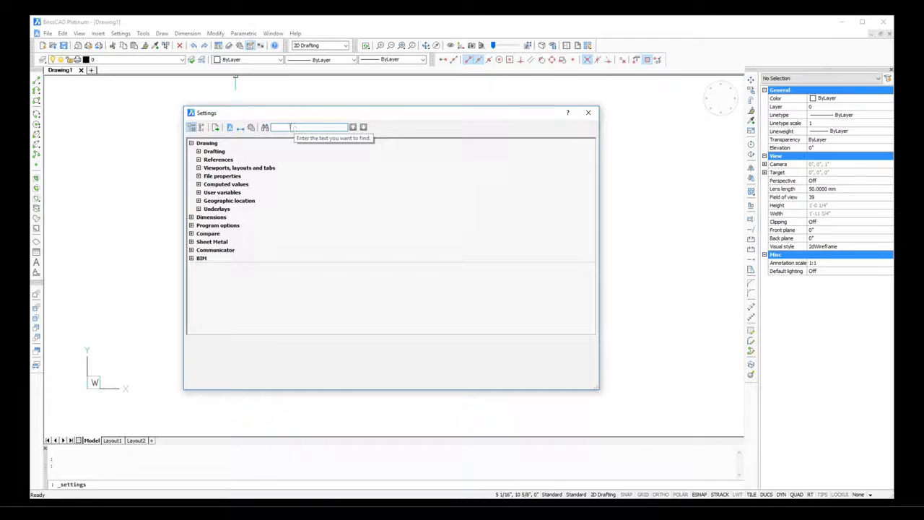
{"action": "type", "text": "bk"}
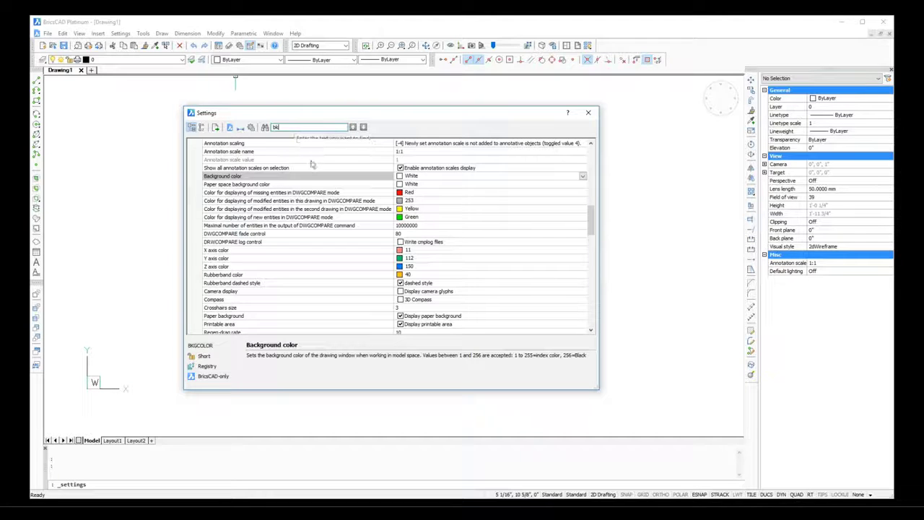
{"action": "left_click", "coordinate": [320, 178]}
{"action": "left_click", "coordinate": [582, 177]}
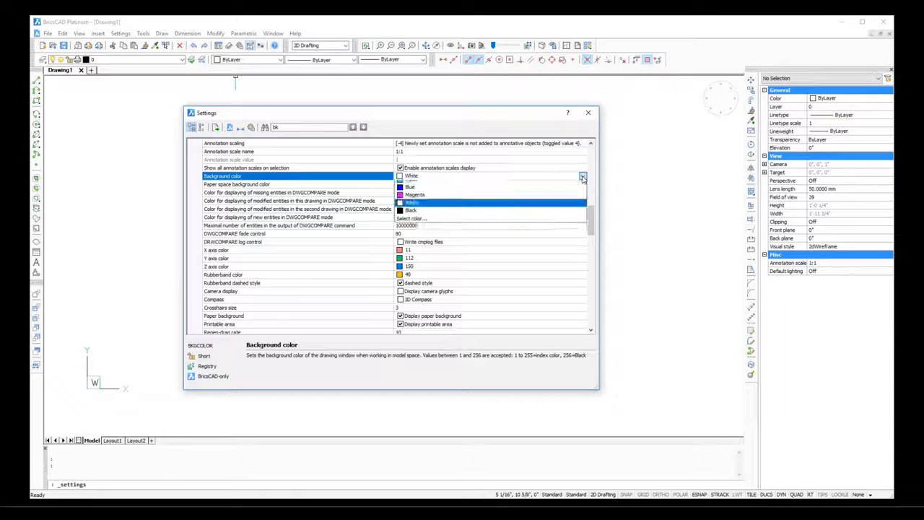
{"action": "left_click", "coordinate": [525, 238]}
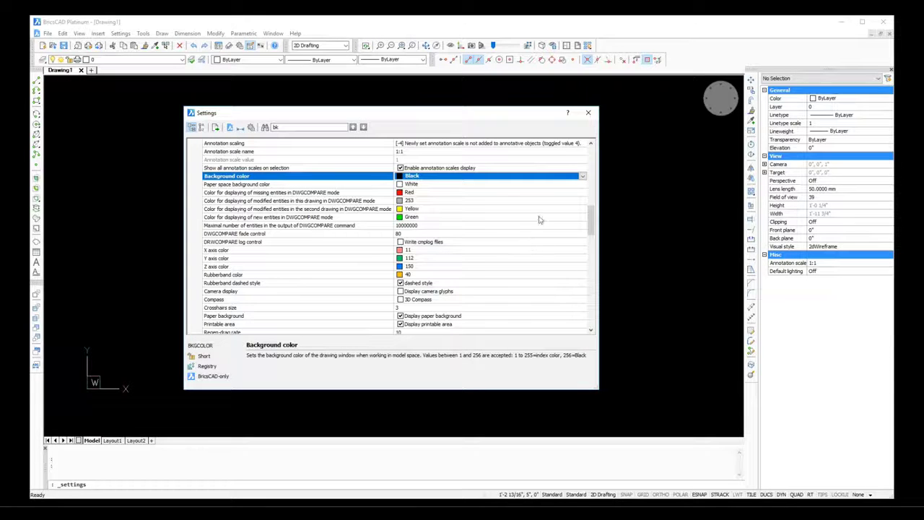
{"action": "left_click_drag", "start_coordinate": [591, 213], "coordinate": [589, 136]}
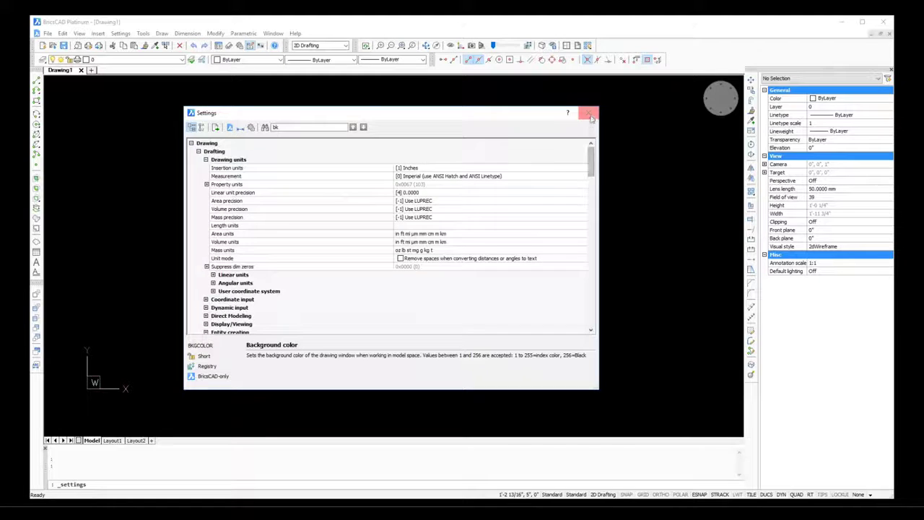
{"action": "left_click", "coordinate": [588, 113]}
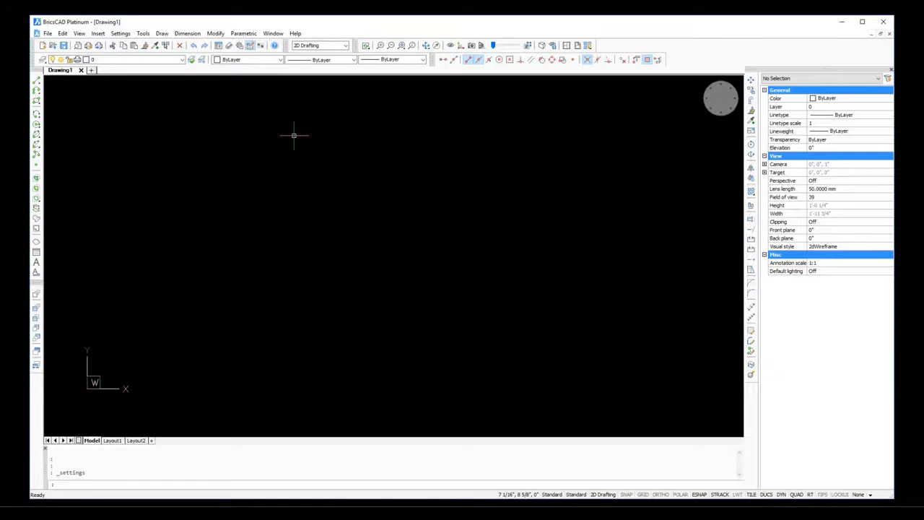
Open all drawings from AB-Lobby_layout_021 through Subdivision in the DWGs OtherCAD folder on the Desktop at once.
{"action": "left_click", "coordinate": [48, 33]}
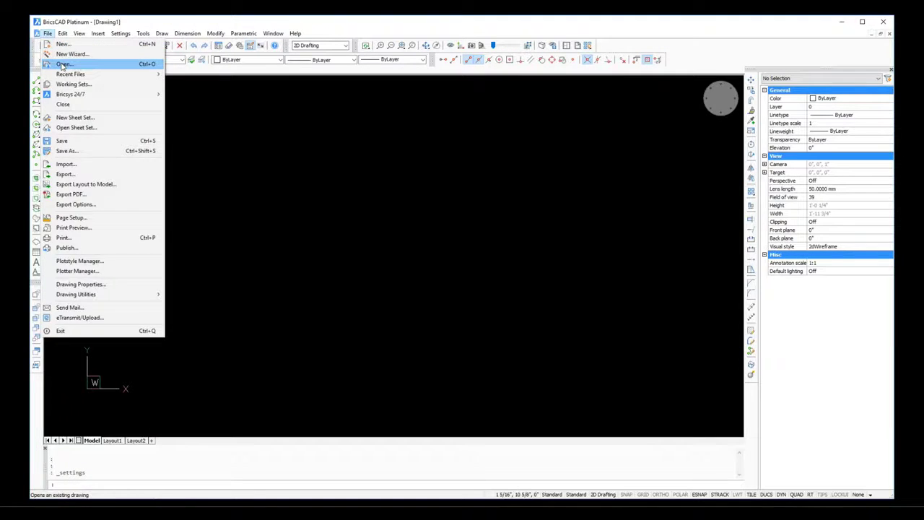
{"action": "left_click", "coordinate": [63, 64]}
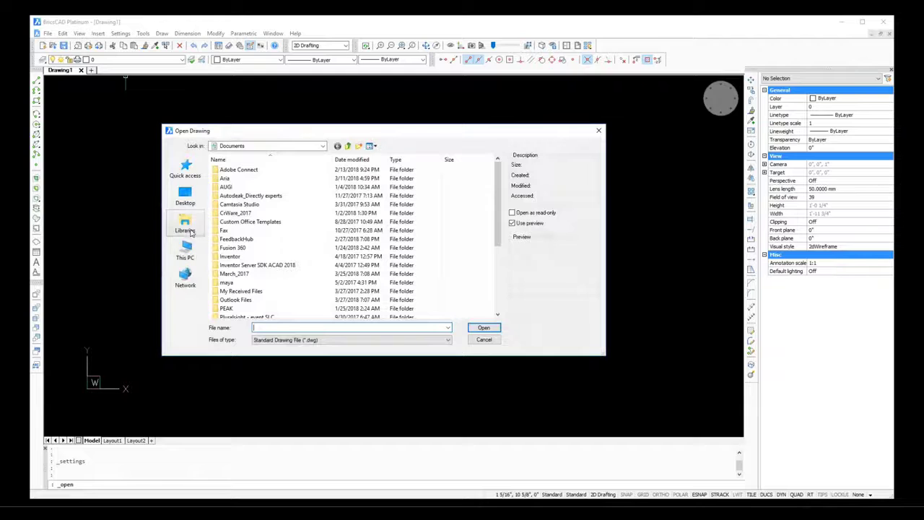
{"action": "left_click", "coordinate": [185, 195]}
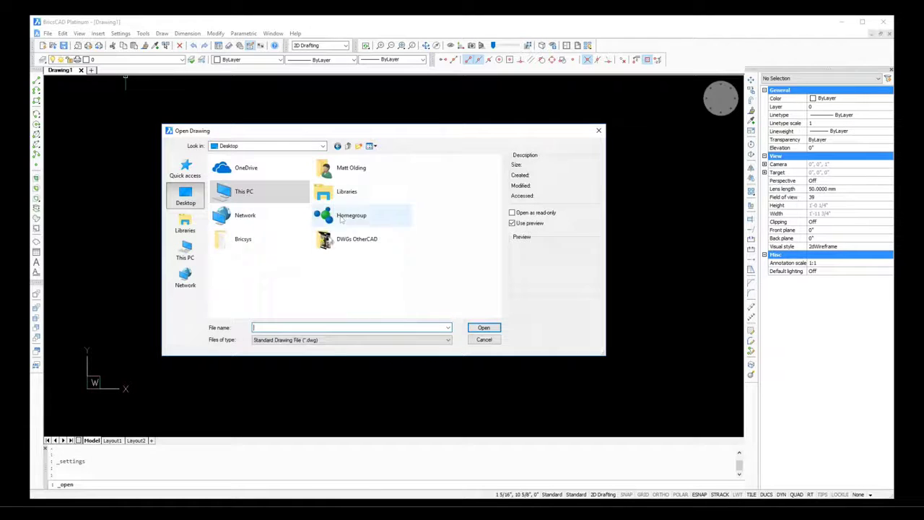
{"action": "double_click", "coordinate": [345, 242]}
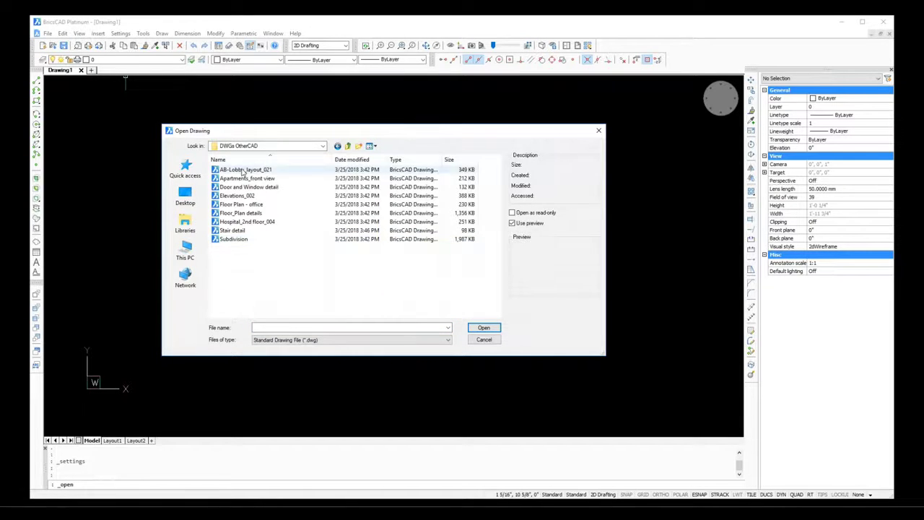
{"action": "left_click", "coordinate": [244, 170]}
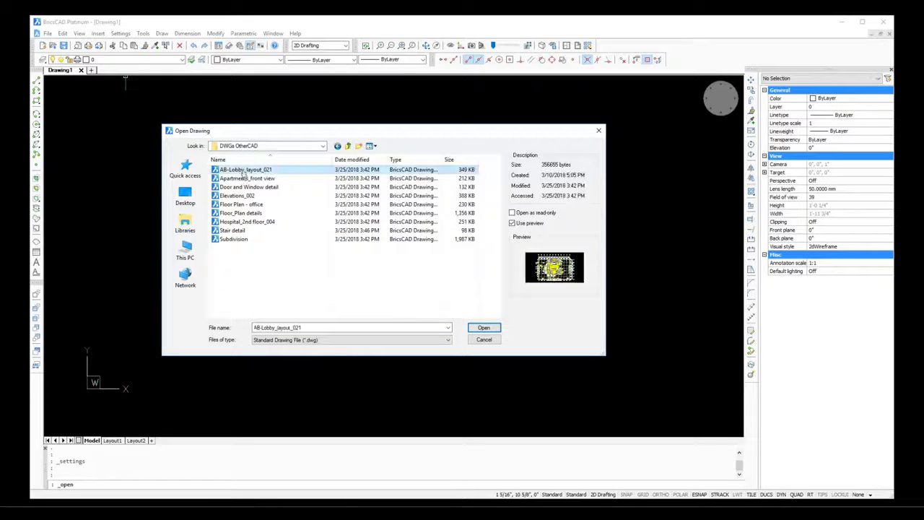
{"action": "left_click", "coordinate": [234, 239], "text": "shift"}
{"action": "left_click", "coordinate": [483, 327]}
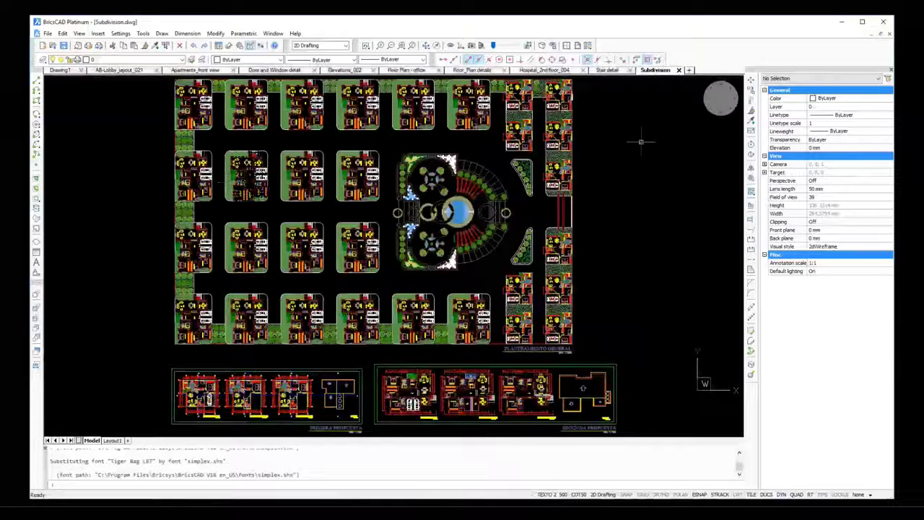
Look through the open drawings from Stair detail back to Apartments_front view, ending on AB-Lobby_layout_021.
{"action": "left_click", "coordinate": [605, 71]}
{"action": "left_click", "coordinate": [548, 71]}
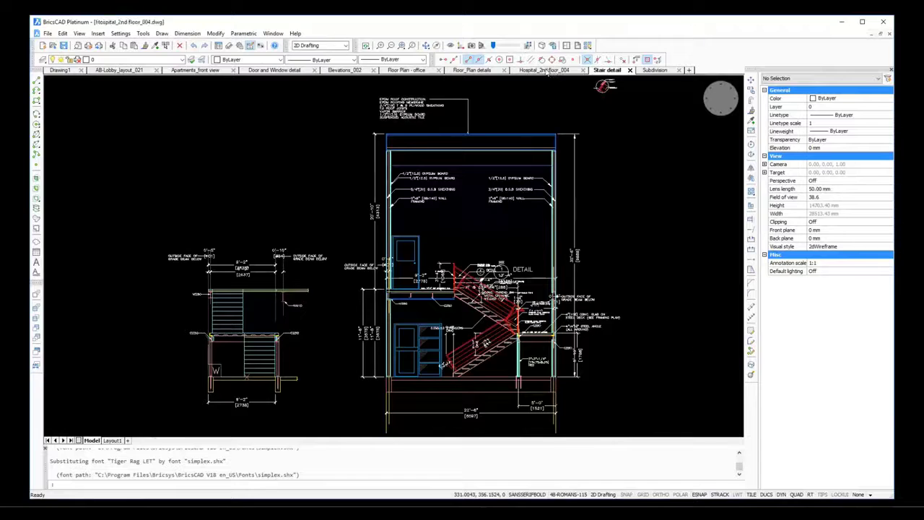
{"action": "left_click", "coordinate": [472, 71]}
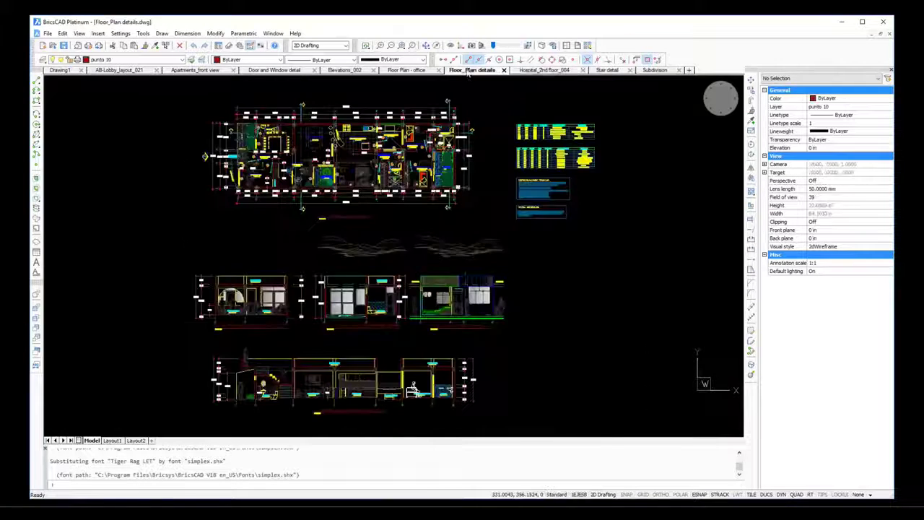
{"action": "left_click", "coordinate": [408, 70]}
{"action": "left_click", "coordinate": [328, 71]}
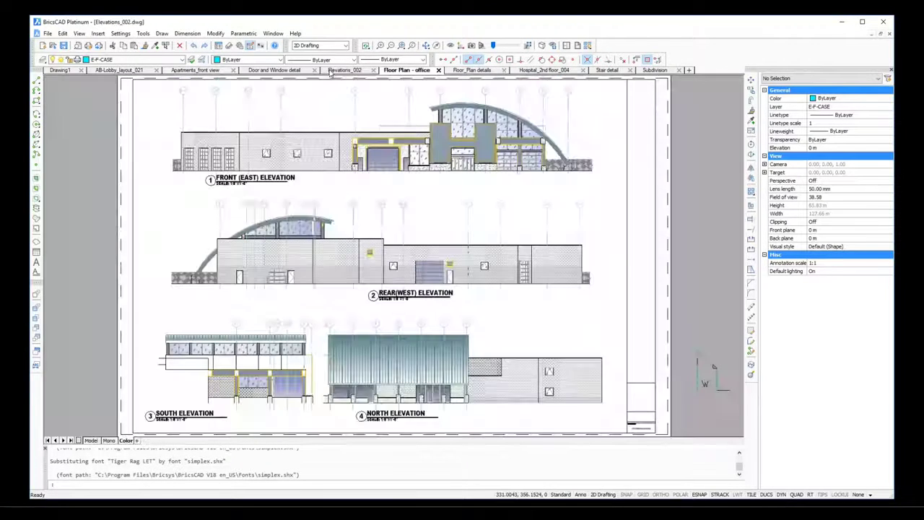
{"action": "left_click", "coordinate": [296, 71]}
{"action": "left_click", "coordinate": [194, 71]}
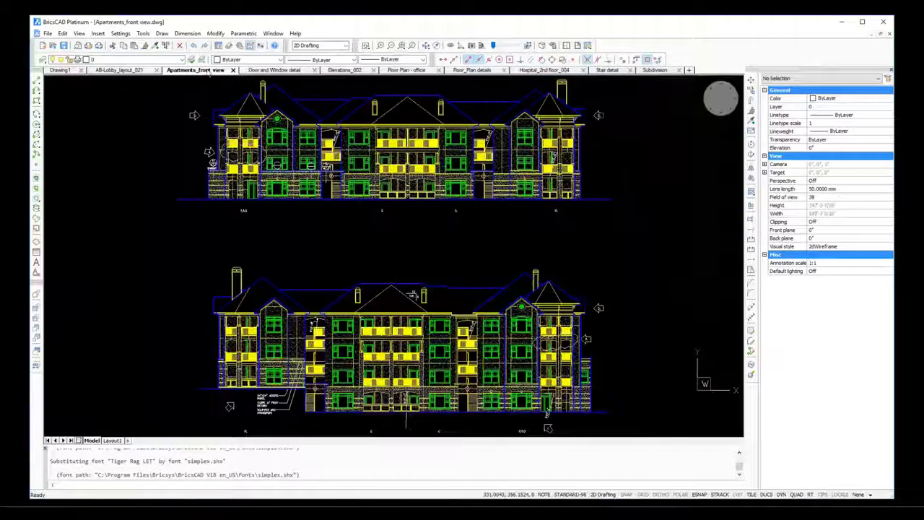
{"action": "left_click", "coordinate": [134, 71]}
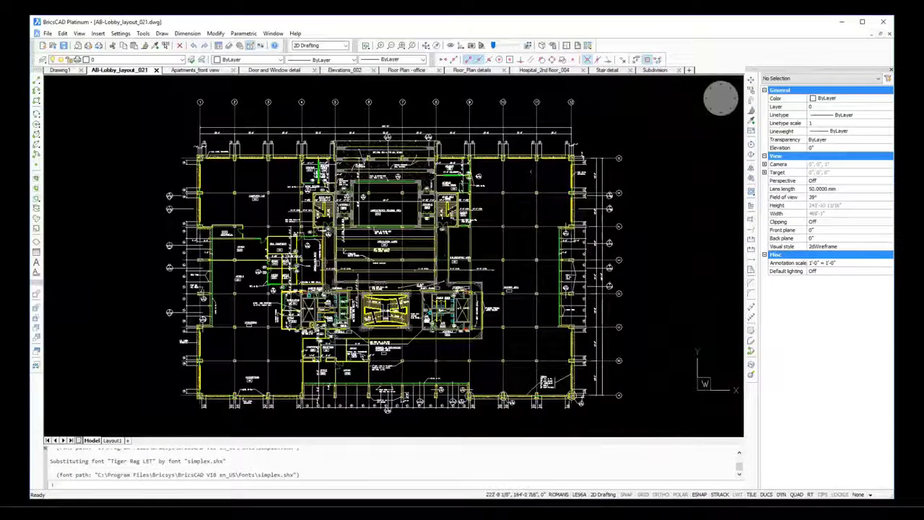
Take a close look at Stair No. 2 in the lobby plan and return to the drawing extents with the Zoom command.
{"action": "scroll", "coordinate": [448, 210], "scroll_direction": "up", "scroll_amount": 5}
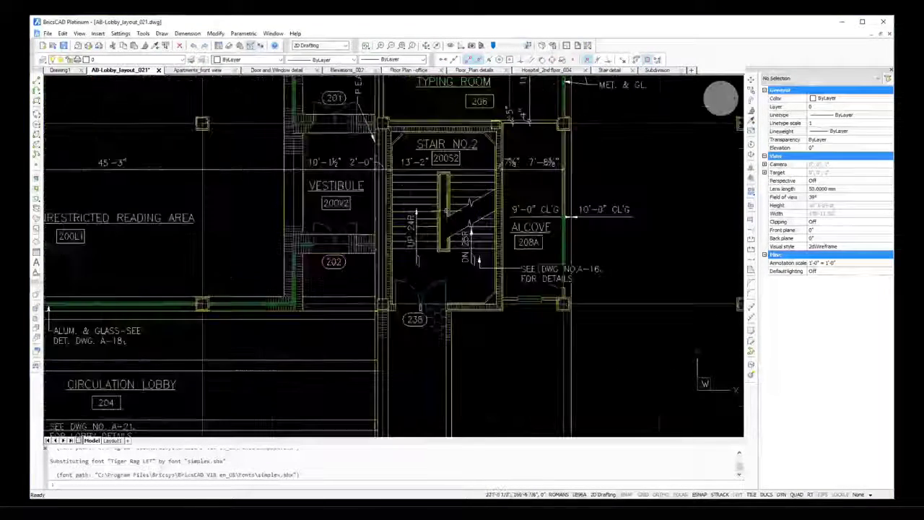
{"action": "scroll", "coordinate": [446, 210], "scroll_direction": "up", "scroll_amount": 2}
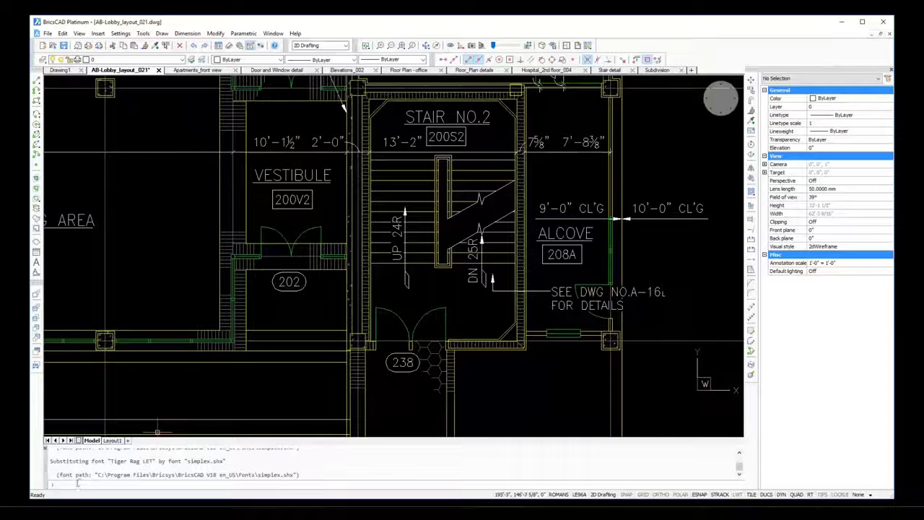
{"action": "type", "text": "z"}
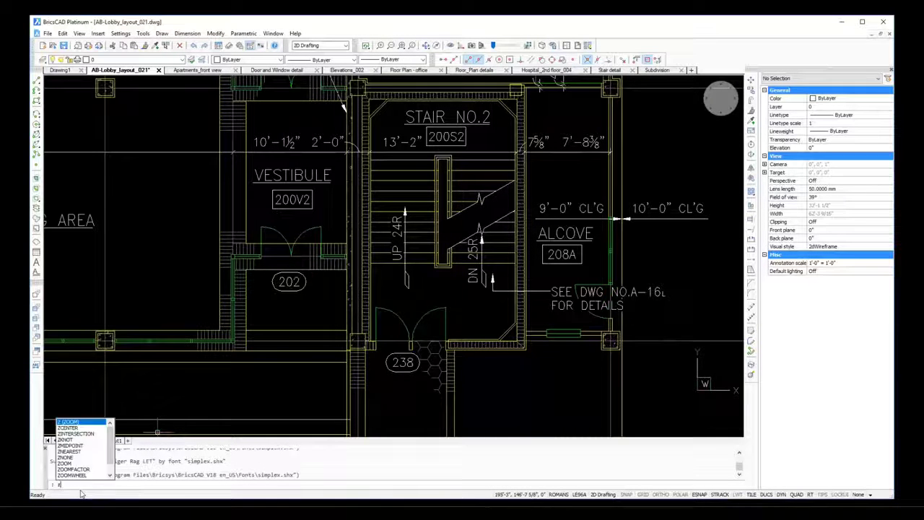
{"action": "key", "text": "Return"}
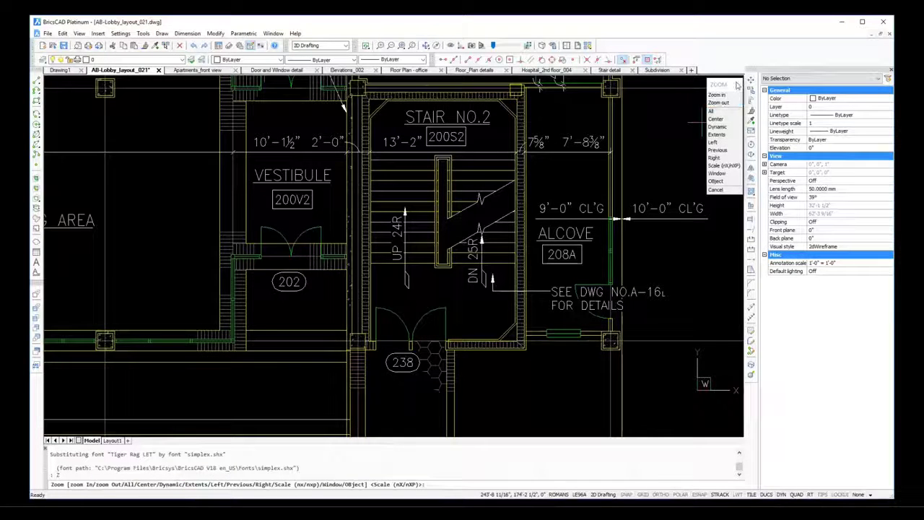
{"action": "mouse_move", "coordinate": [736, 85]}
{"action": "left_mouse_down"}
{"action": "mouse_move", "coordinate": [698, 104]}
{"action": "mouse_move", "coordinate": [711, 313]}
{"action": "mouse_move", "coordinate": [729, 90]}
{"action": "left_mouse_up"}
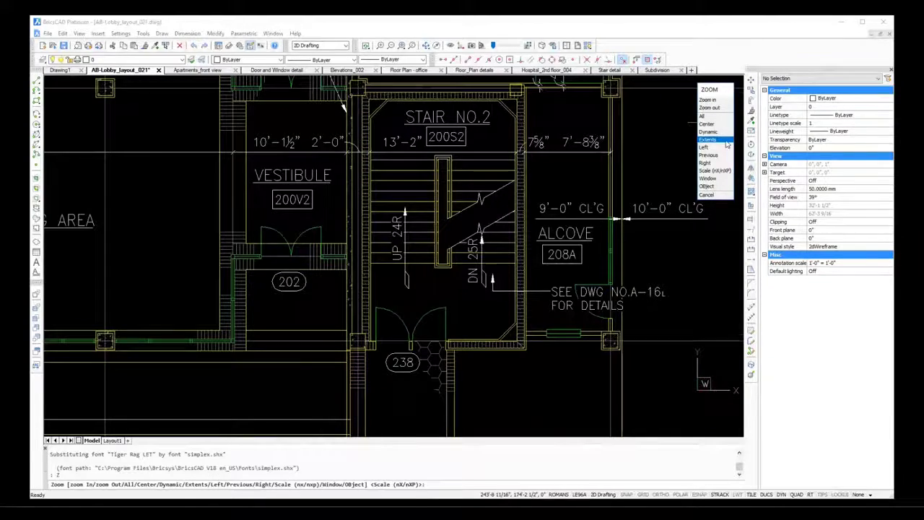
{"action": "left_click", "coordinate": [725, 141]}
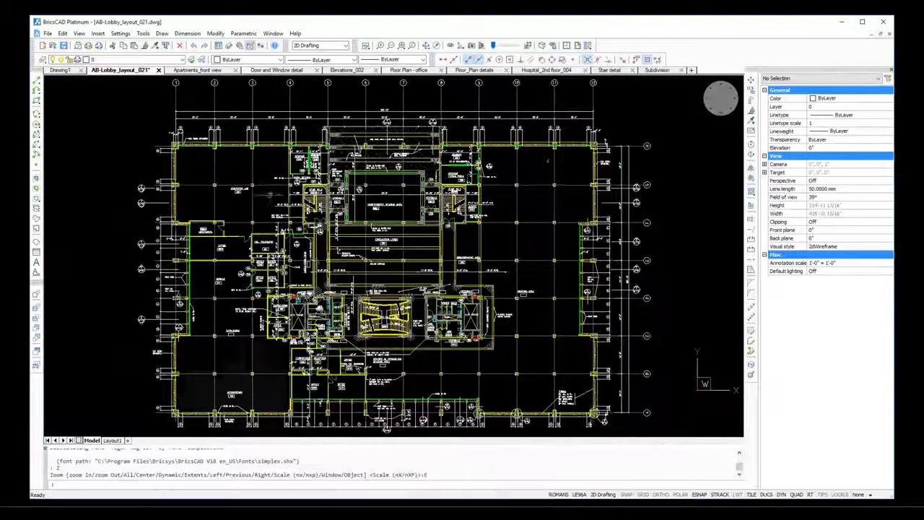
Examine the Quad on a dimension beside Stair No. 3 and the Quad display options, and return to the drawing extents.
{"action": "scroll", "coordinate": [307, 189], "scroll_direction": "up", "scroll_amount": 5}
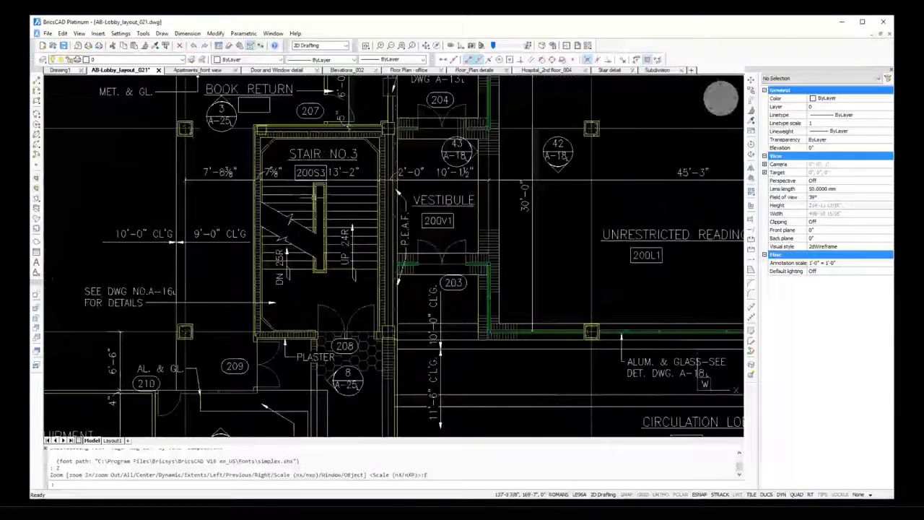
{"action": "scroll", "coordinate": [312, 198], "scroll_direction": "up", "scroll_amount": 2}
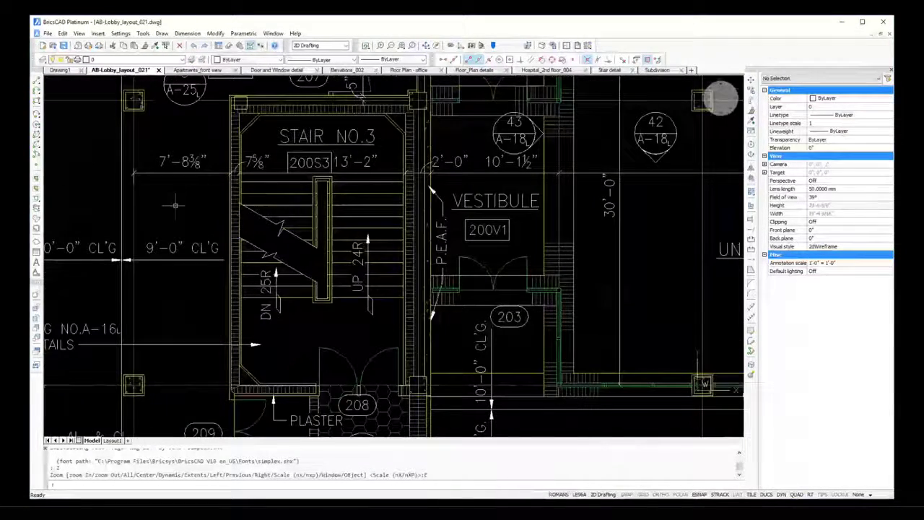
{"action": "mouse_move", "coordinate": [178, 173]}
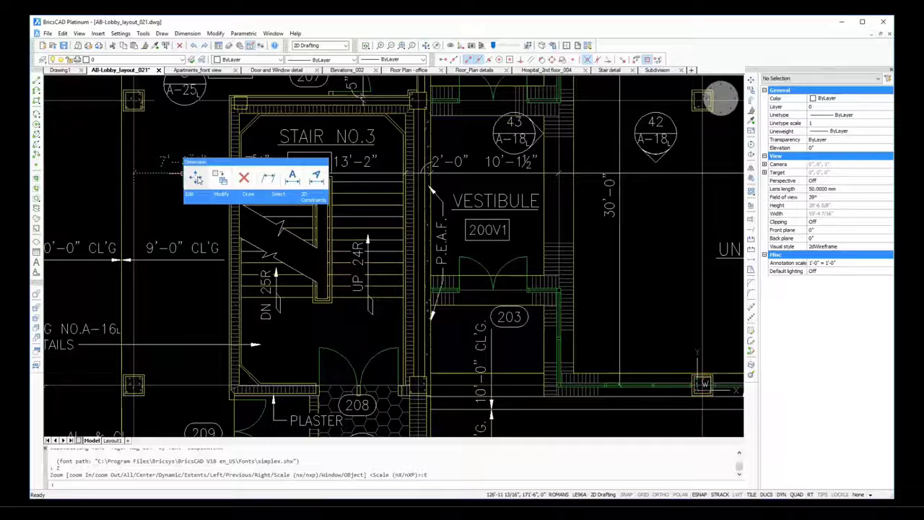
{"action": "mouse_move", "coordinate": [221, 197]}
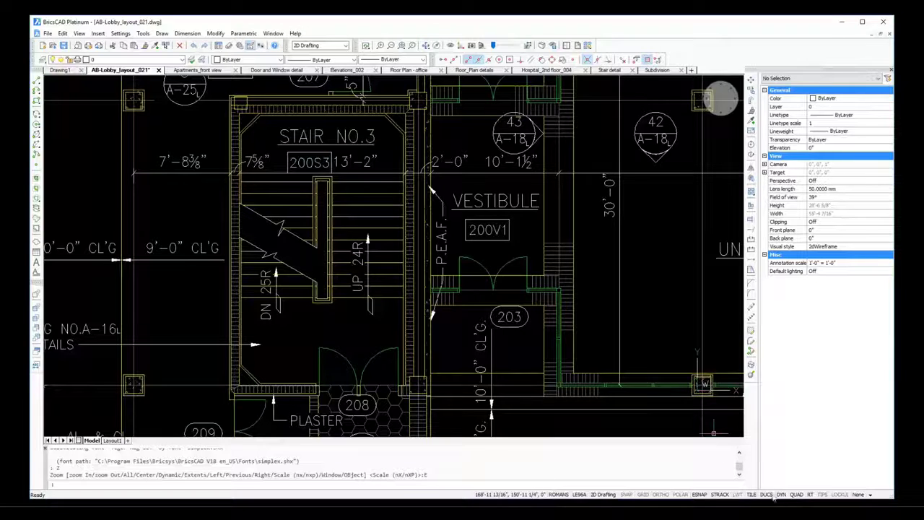
{"action": "right_click", "coordinate": [796, 495]}
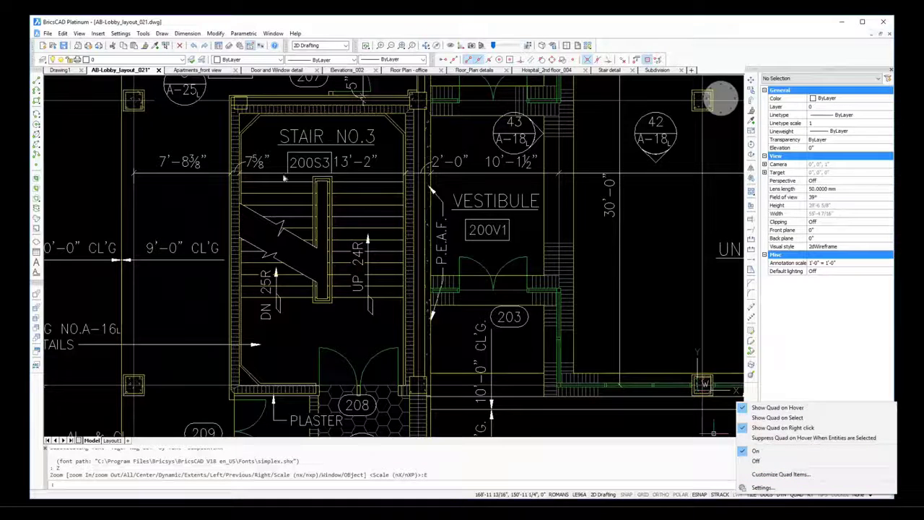
{"action": "left_click", "coordinate": [178, 132]}
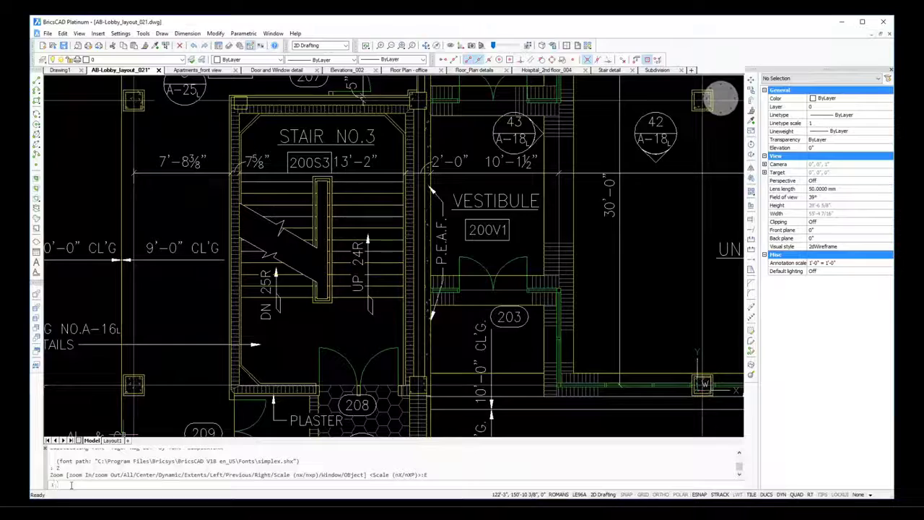
{"action": "key", "text": "Return"}
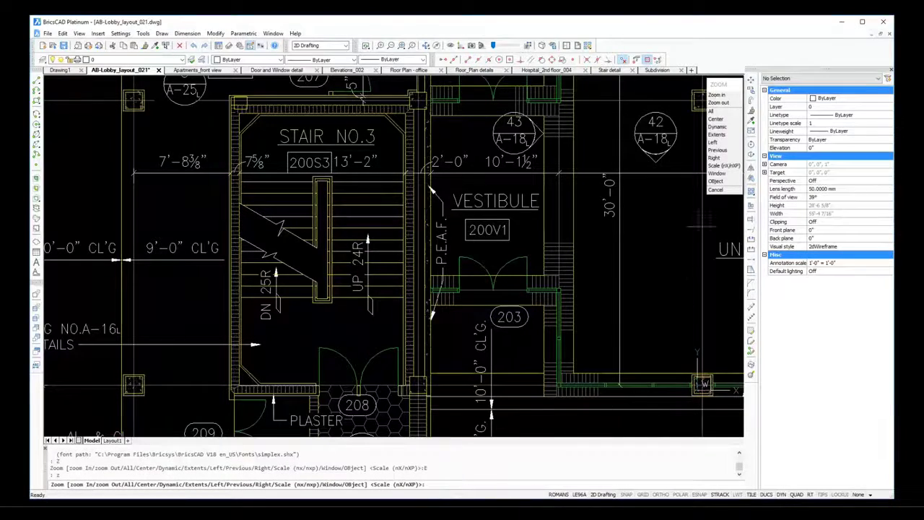
{"action": "left_click", "coordinate": [717, 135]}
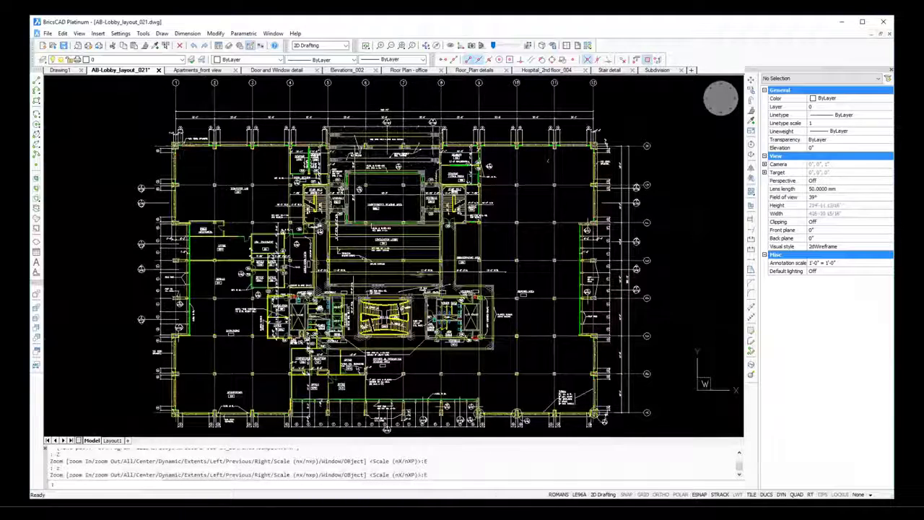
Save the 2D Drafting workspace as a new workspace named OtherCAD and make it current.
{"action": "left_click", "coordinate": [346, 46]}
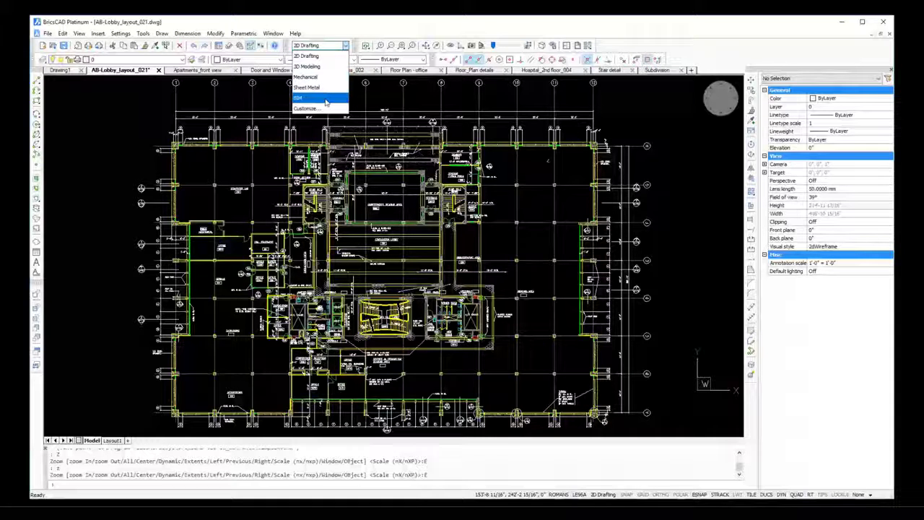
{"action": "left_click", "coordinate": [311, 65]}
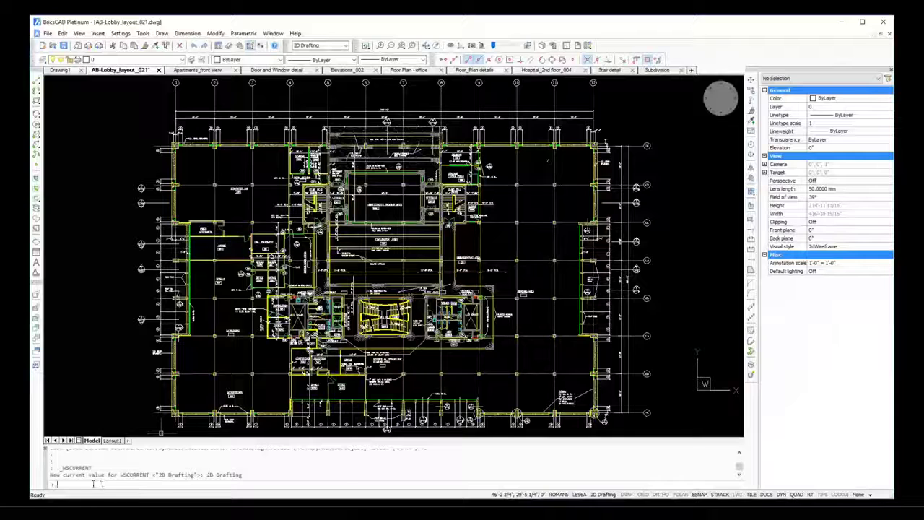
{"action": "type", "text": "WORKSPACE"}
{"action": "key", "text": "Down"}
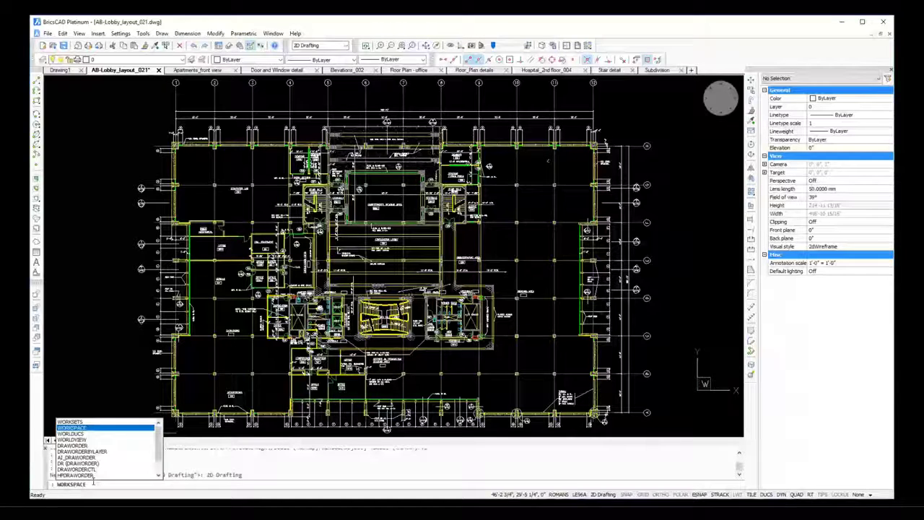
{"action": "key", "text": "Return"}
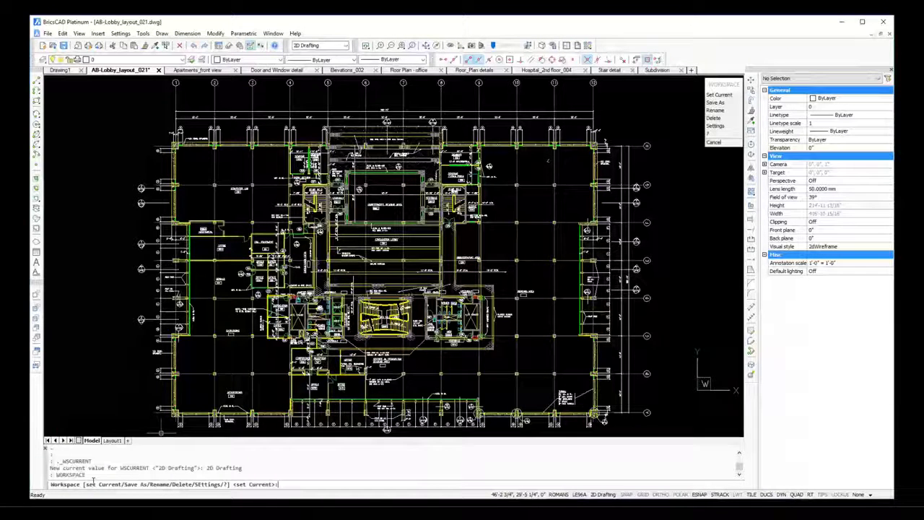
{"action": "left_click", "coordinate": [732, 105]}
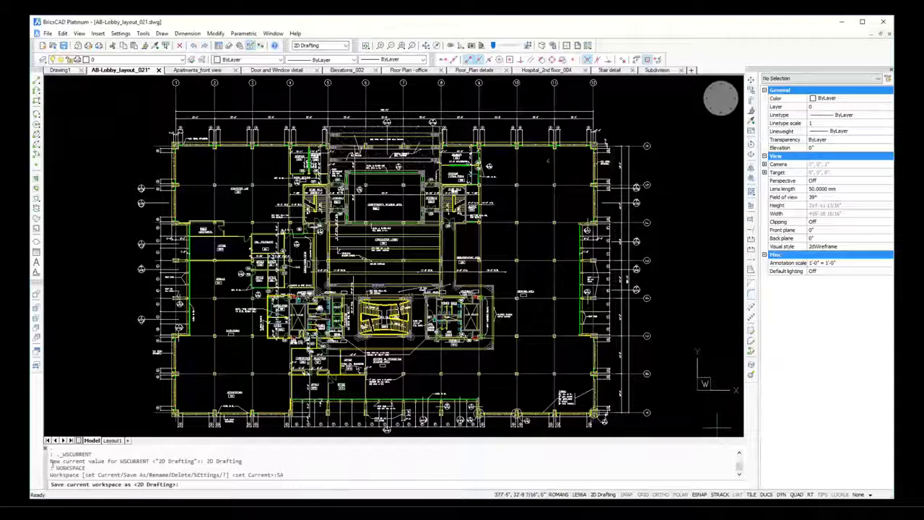
{"action": "type", "text": "OtherCAD"}
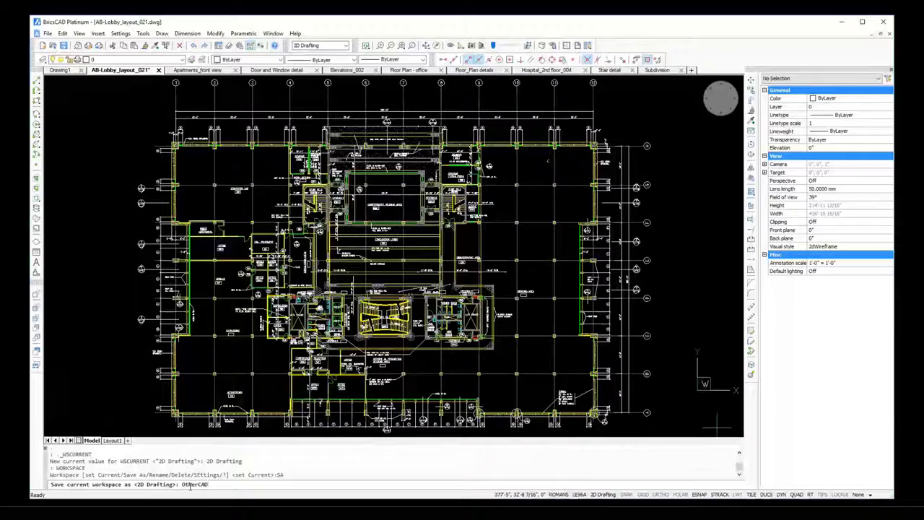
{"action": "key", "text": "Return"}
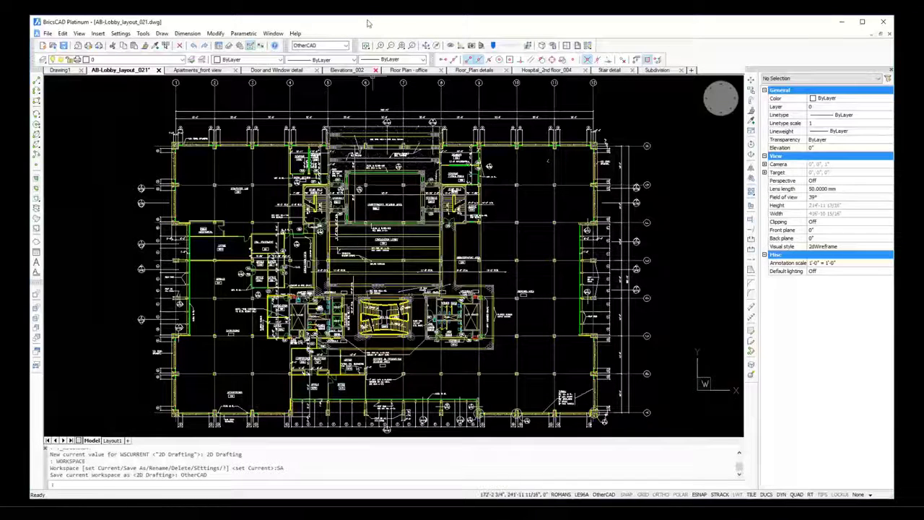
{"action": "left_click", "coordinate": [347, 46]}
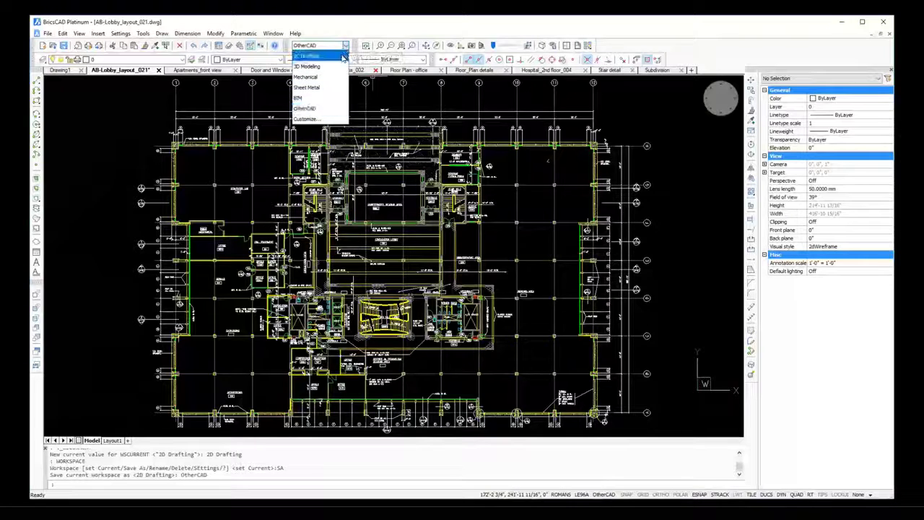
{"action": "left_click", "coordinate": [330, 109]}
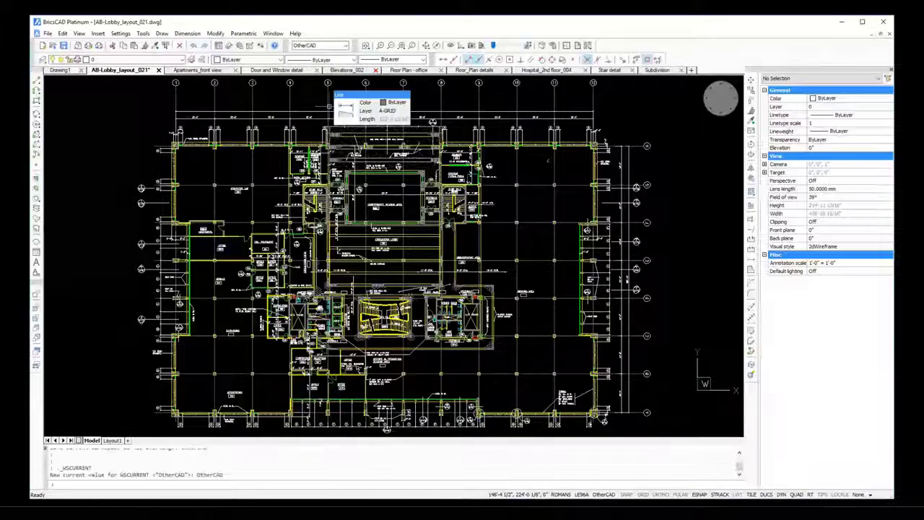
Hide all toolbars with the TOOLBAR command.
{"action": "left_click", "coordinate": [93, 484]}
{"action": "type", "text": "to"}
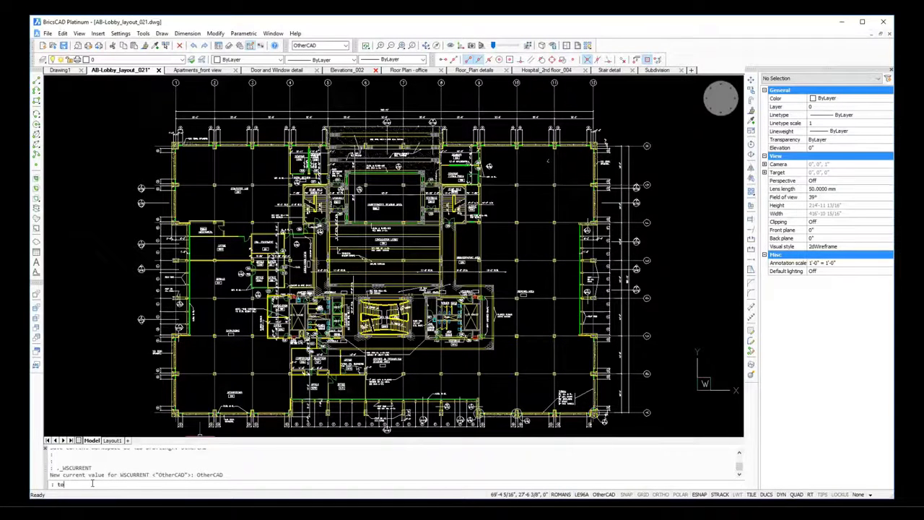
{"action": "type", "text": "ol"}
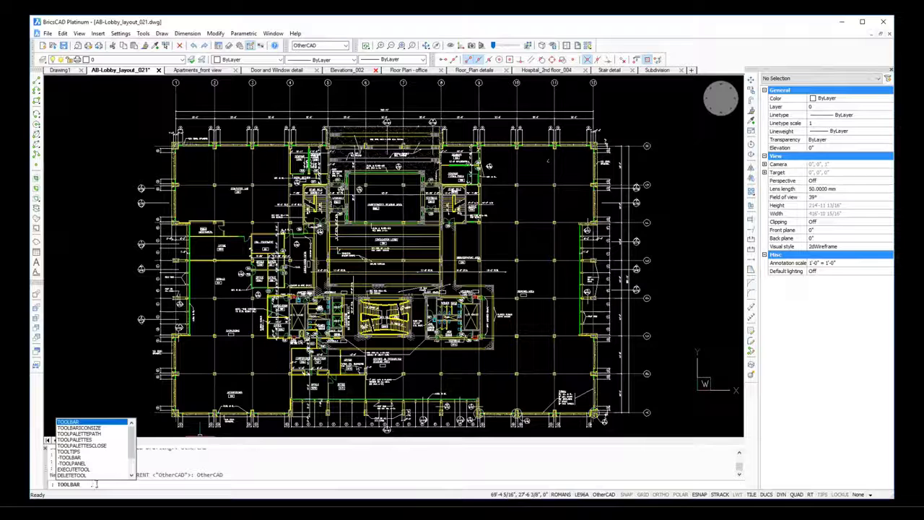
{"action": "key", "text": "Return"}
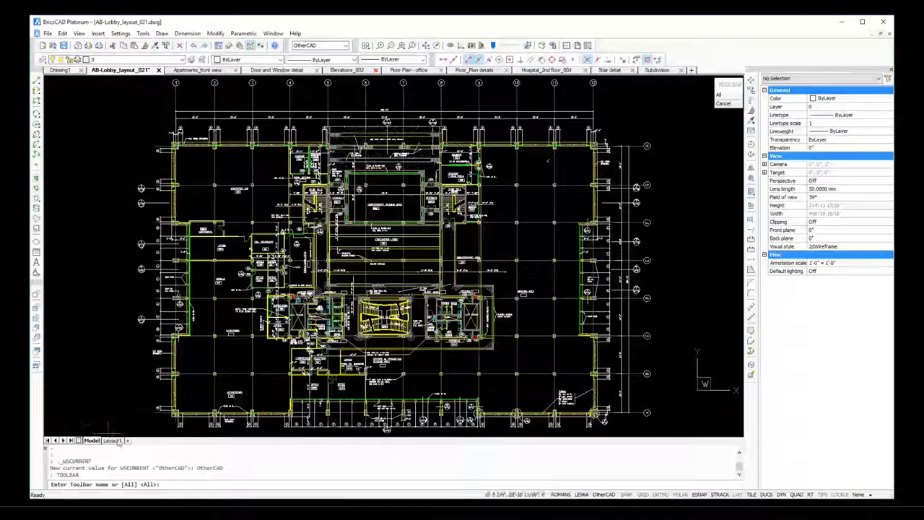
{"action": "key", "text": "Return"}
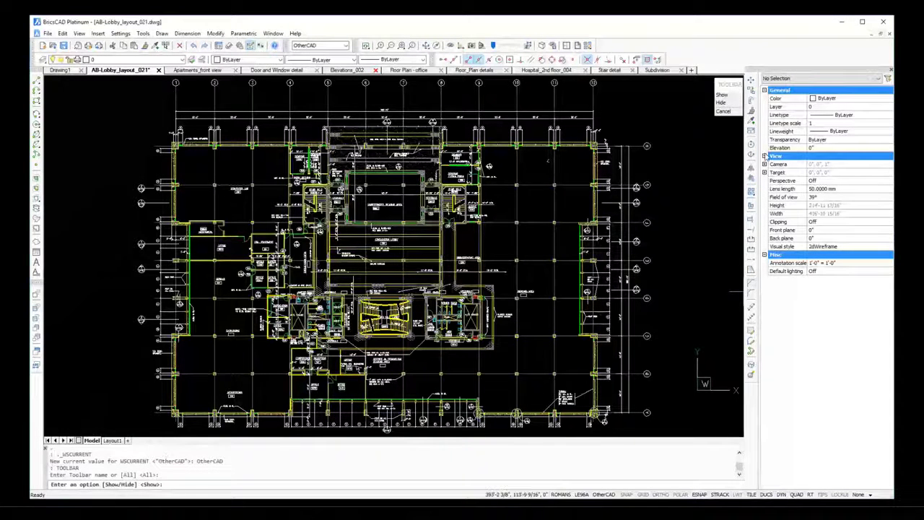
{"action": "left_click", "coordinate": [729, 104]}
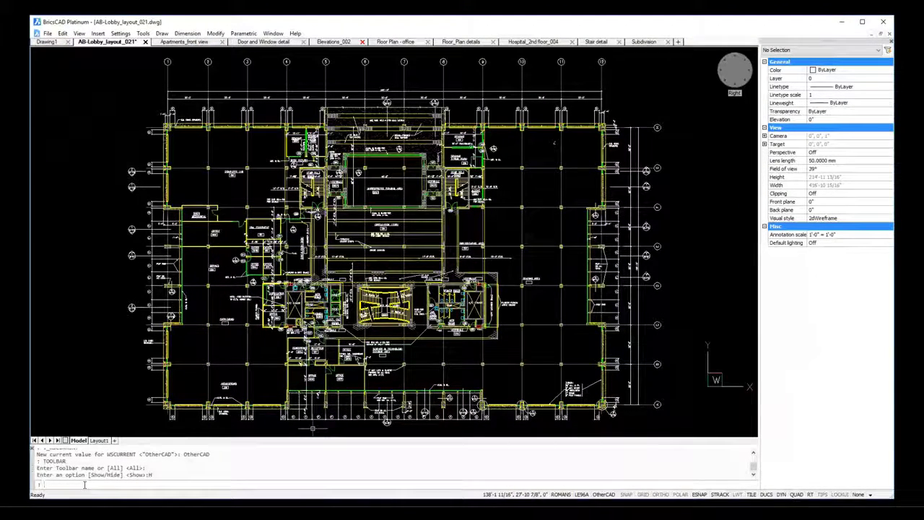
Show the ribbon with the RIBBON command.
{"action": "type", "text": "i"}
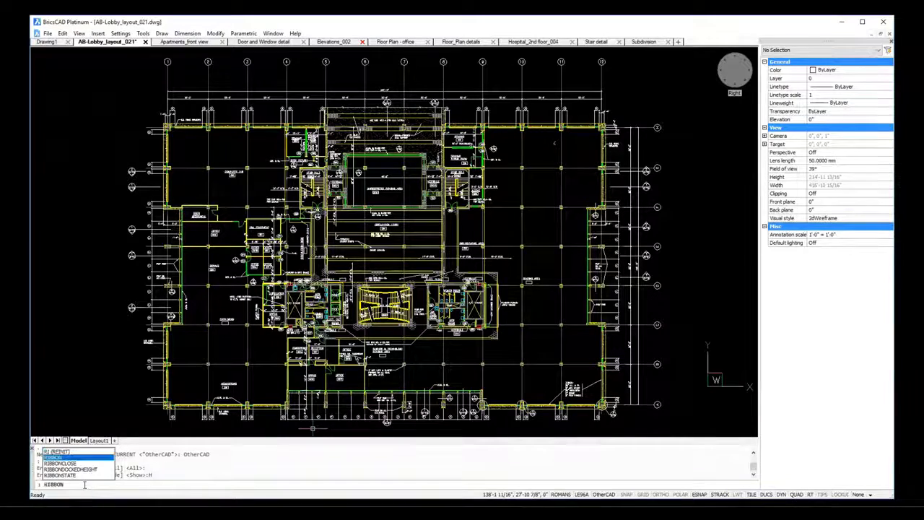
{"action": "type", "text": "bbon"}
{"action": "key", "text": "Return"}
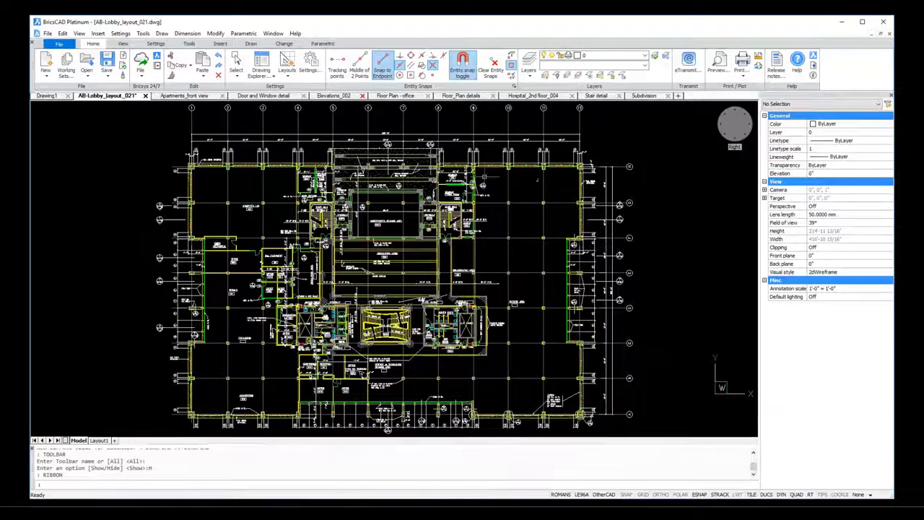
Hide the command line, the Properties panel and the menu bar.
{"action": "right_click", "coordinate": [642, 80]}
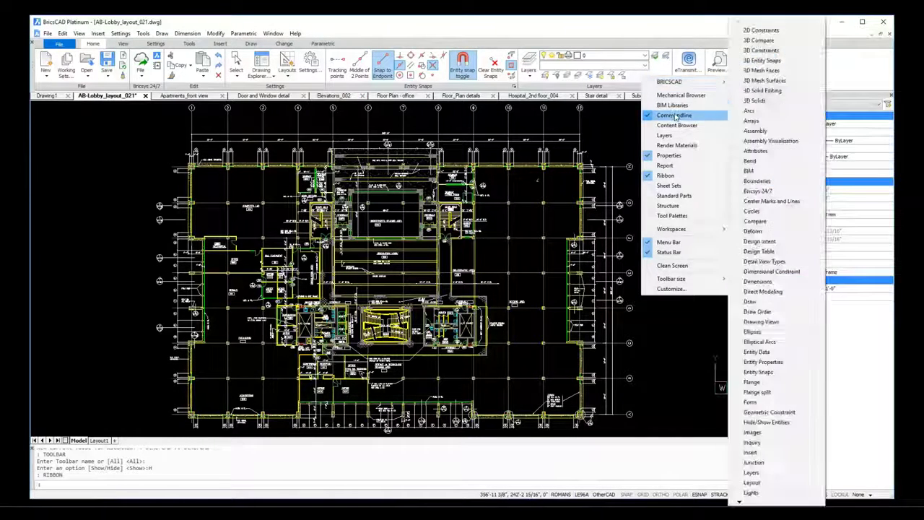
{"action": "left_click", "coordinate": [719, 118]}
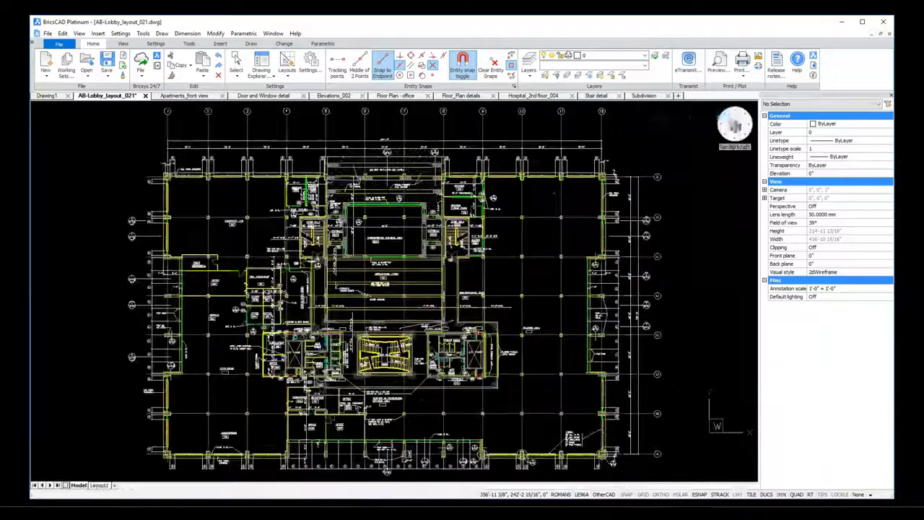
{"action": "right_click", "coordinate": [644, 81]}
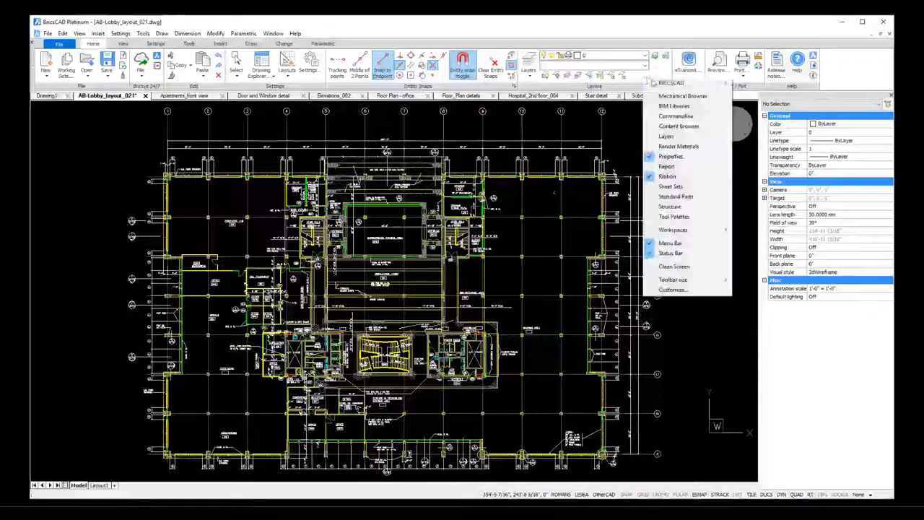
{"action": "left_click", "coordinate": [712, 160]}
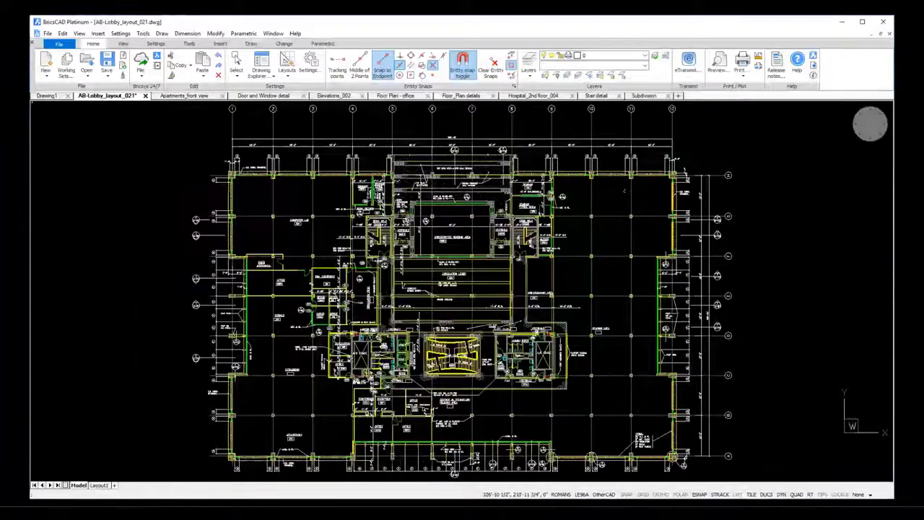
{"action": "right_click", "coordinate": [655, 75]}
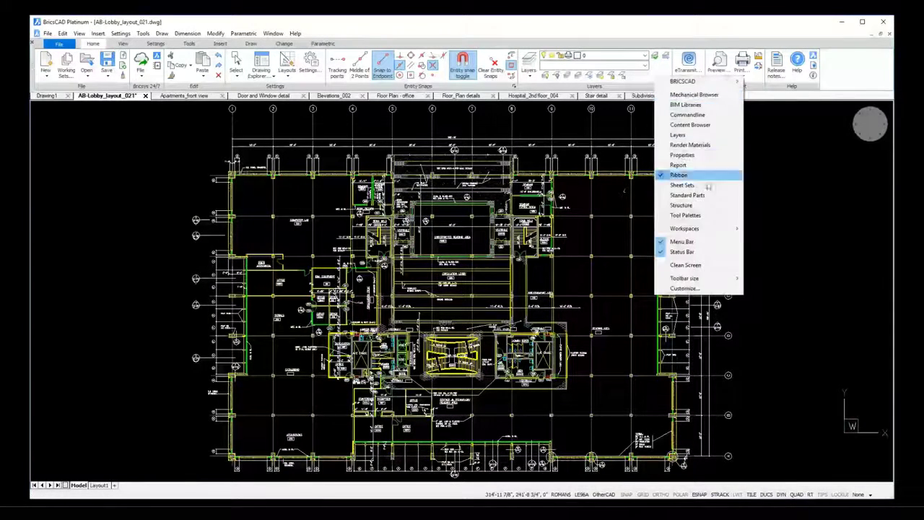
{"action": "left_click", "coordinate": [720, 244]}
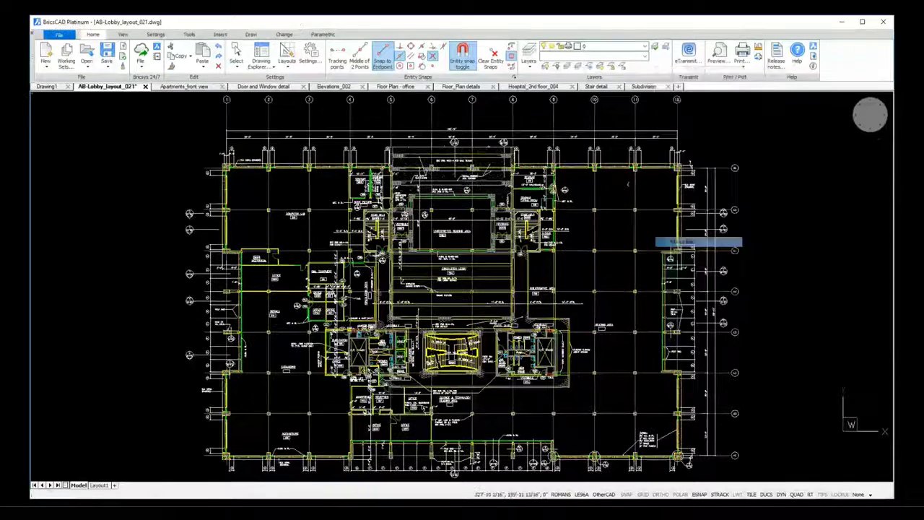
Show the Draw toolbar from the BRICSCAD toolbar group.
{"action": "right_click", "coordinate": [639, 75]}
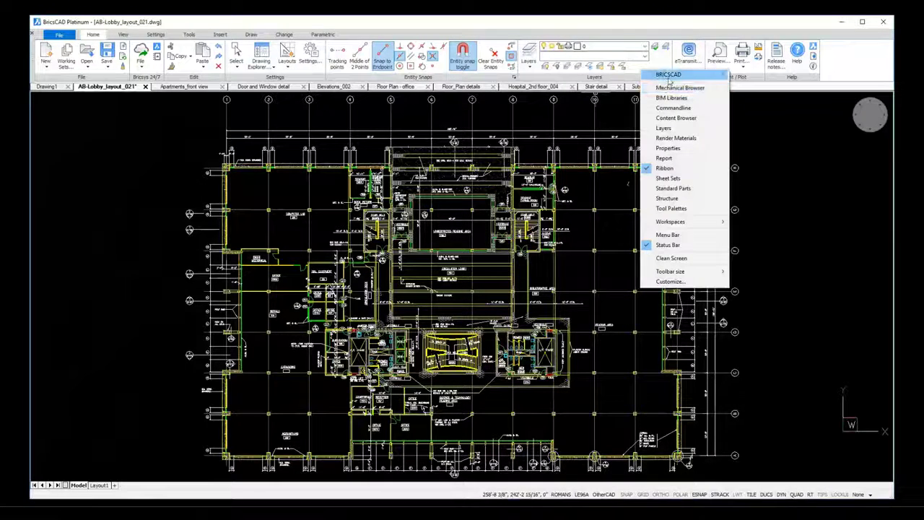
{"action": "mouse_move", "coordinate": [668, 81]}
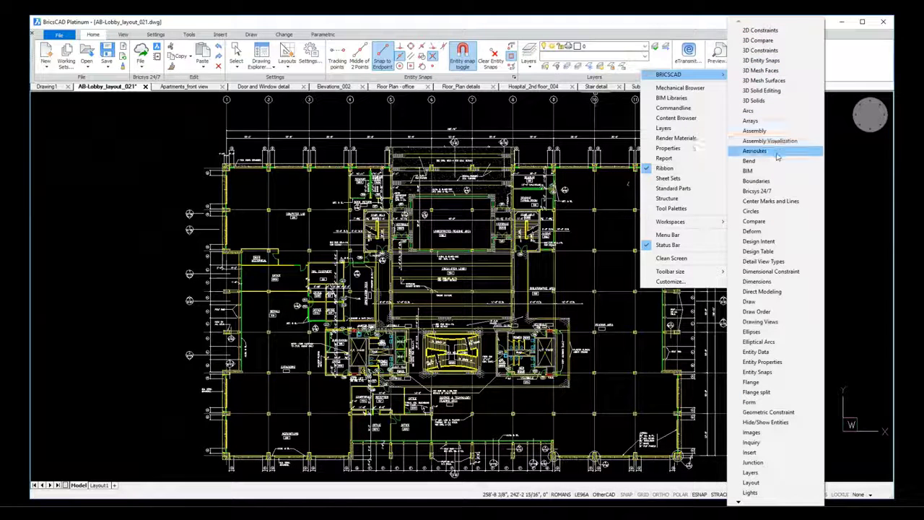
{"action": "left_click", "coordinate": [806, 305]}
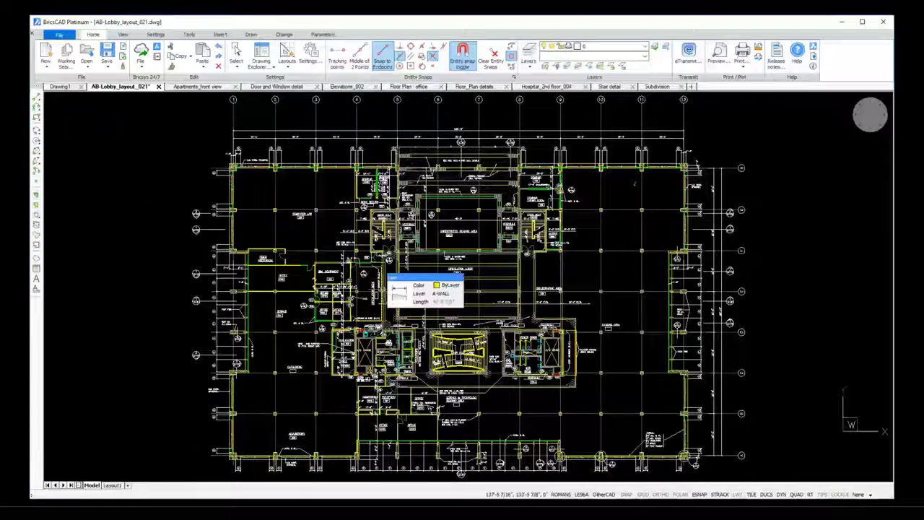
Switch to the 2D Drafting workspace and the BIM workspace to compare them, and return to the OtherCAD workspace.
{"action": "left_click", "coordinate": [602, 494]}
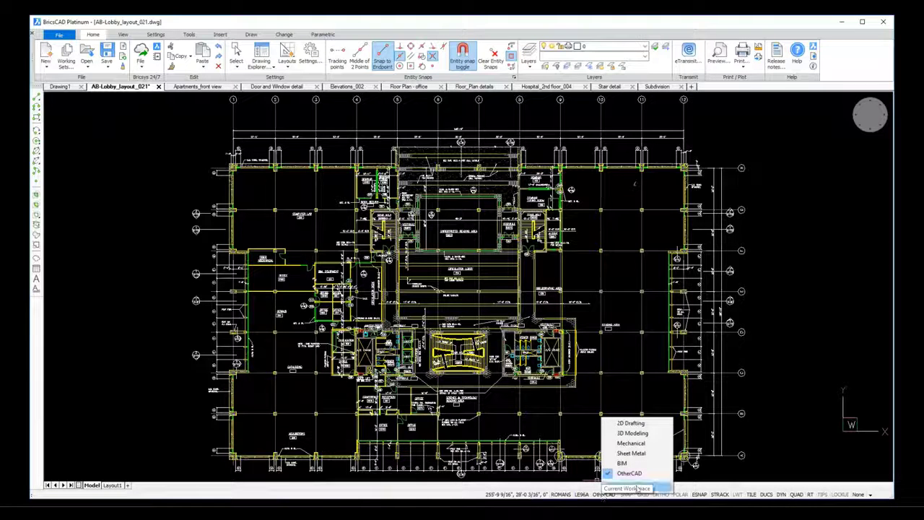
{"action": "left_click", "coordinate": [659, 426]}
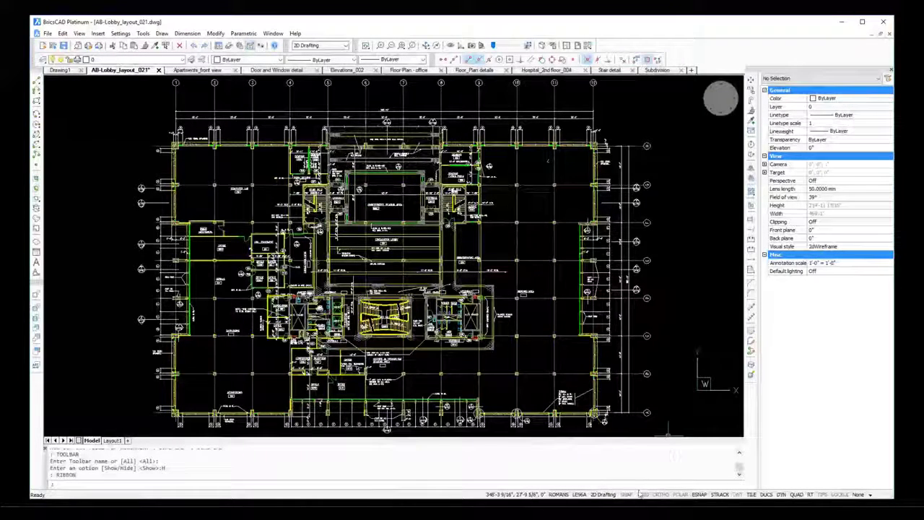
{"action": "left_click", "coordinate": [604, 495]}
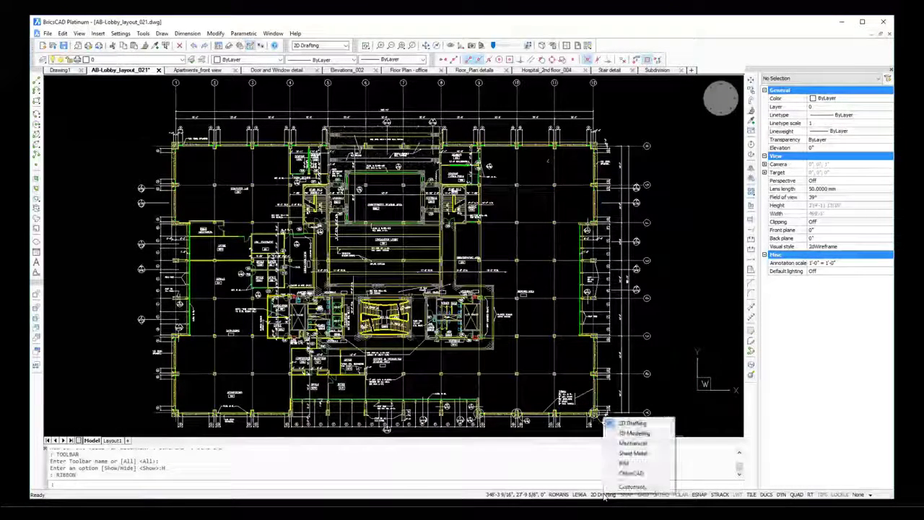
{"action": "left_click", "coordinate": [634, 462]}
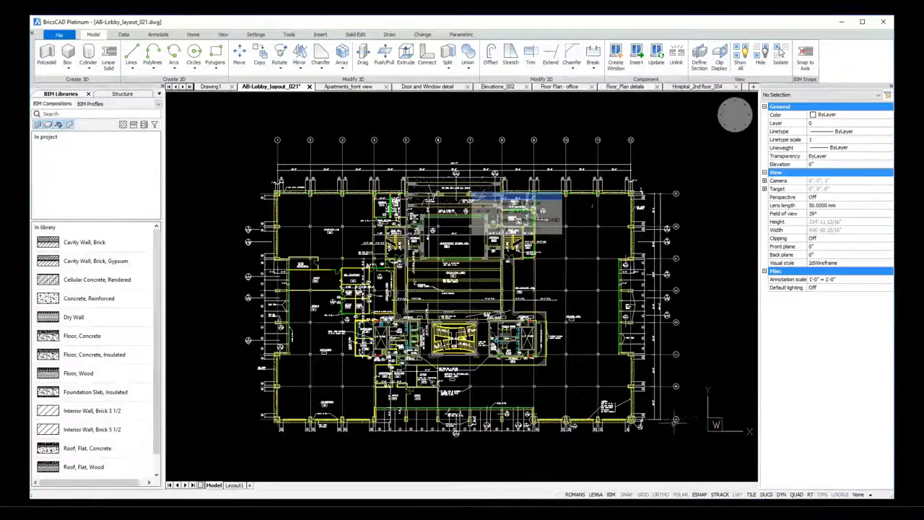
{"action": "left_click", "coordinate": [611, 494]}
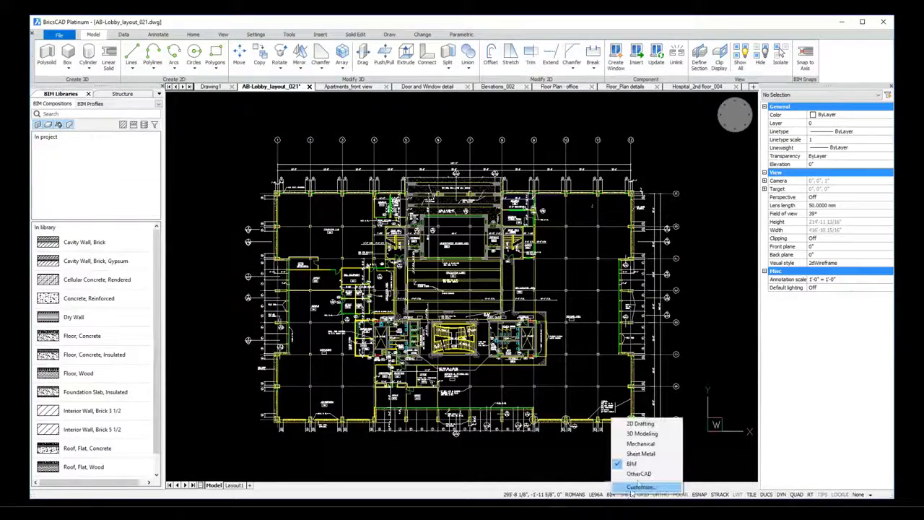
{"action": "left_click", "coordinate": [638, 473]}
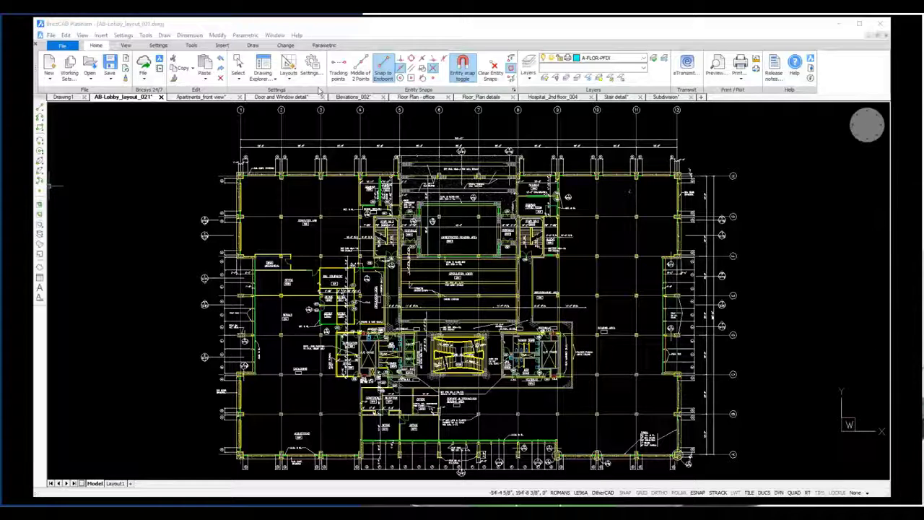
Find "support file" in the program settings and open the folder list of the Support file search path.
{"action": "left_click", "coordinate": [314, 75]}
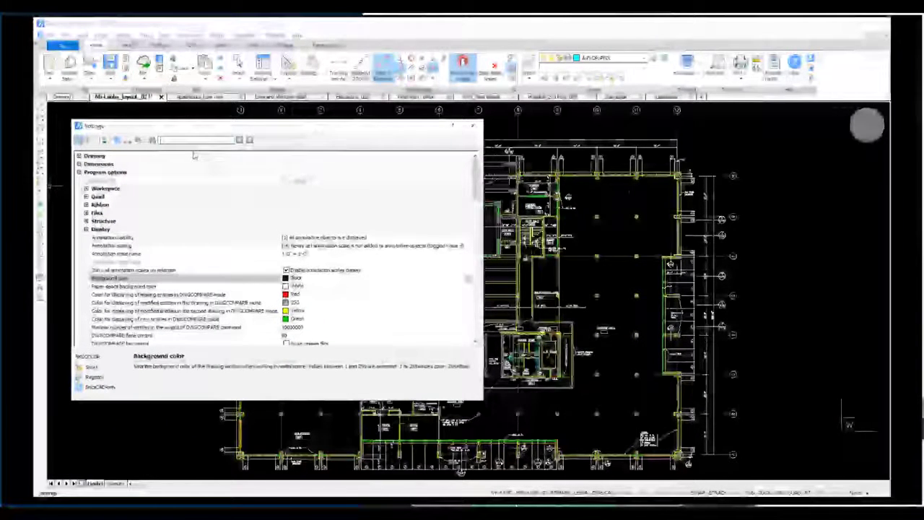
{"action": "type", "text": "lun"}
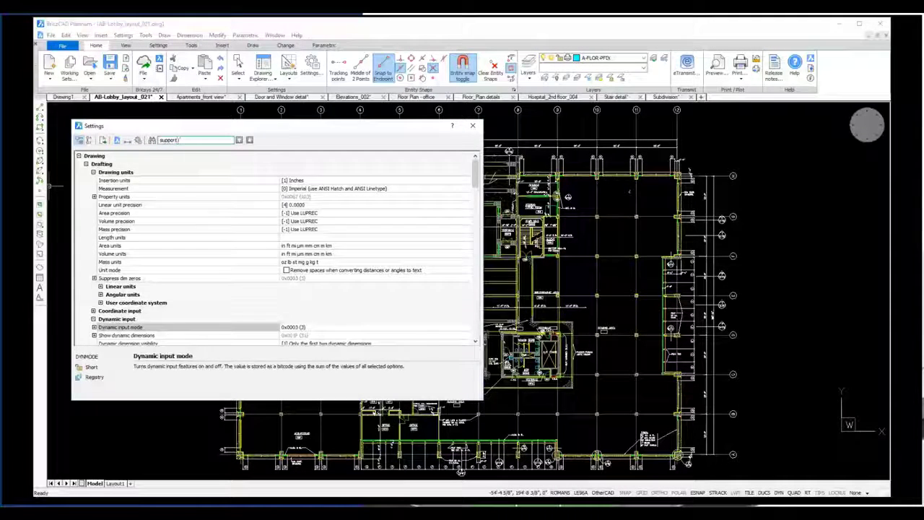
{"action": "type", "text": "file"}
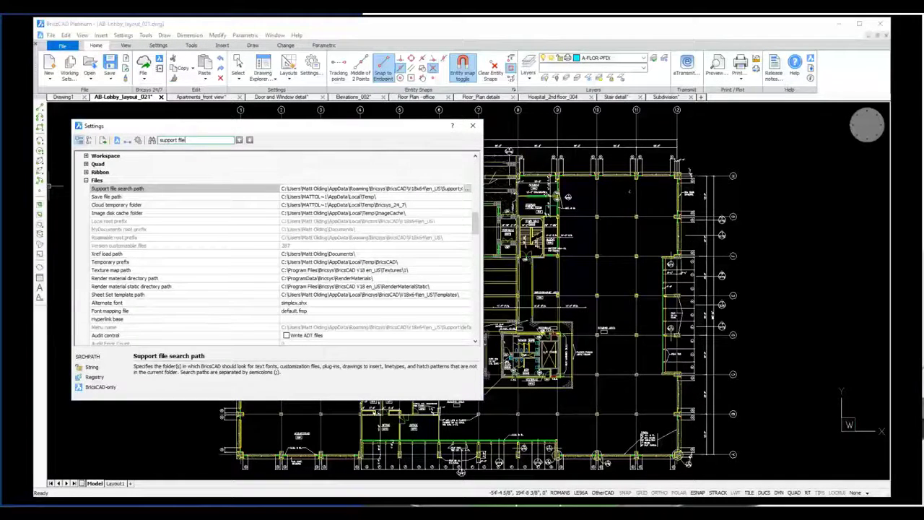
{"action": "left_click", "coordinate": [246, 190]}
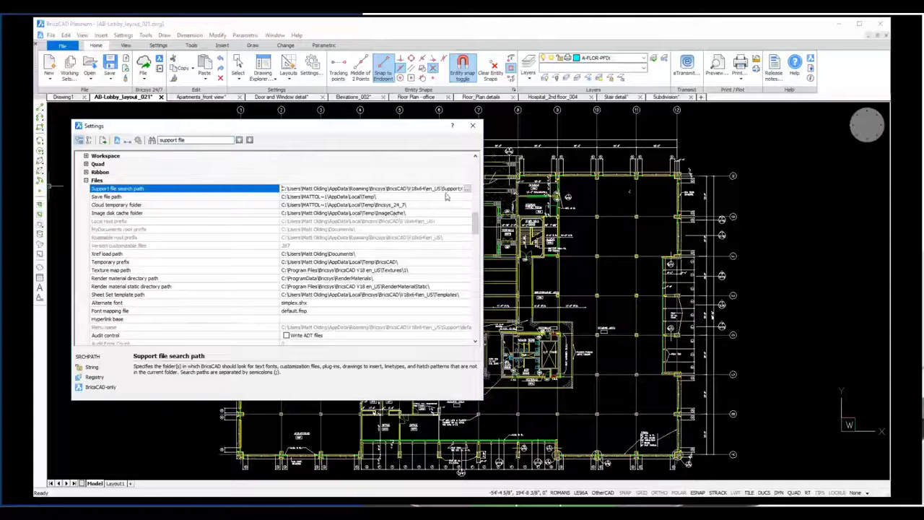
{"action": "left_click", "coordinate": [467, 189]}
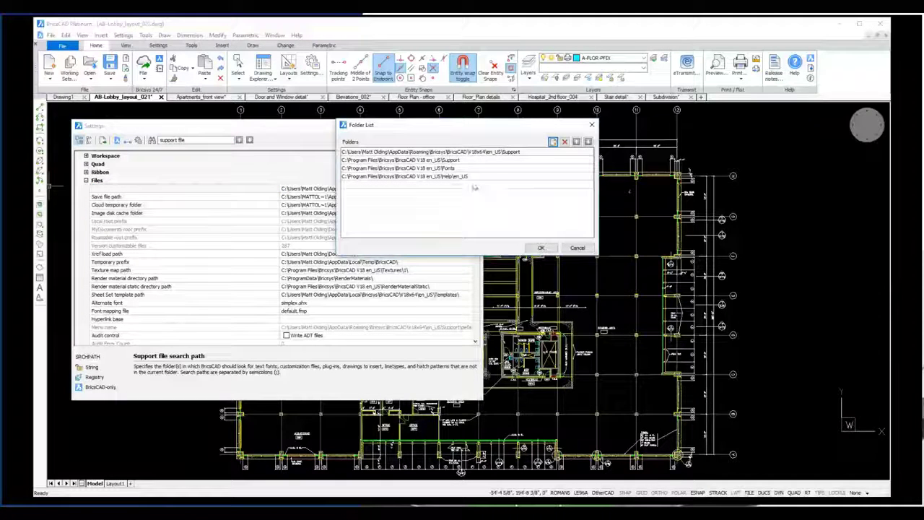
{"action": "left_click", "coordinate": [482, 160]}
{"action": "left_click", "coordinate": [479, 169]}
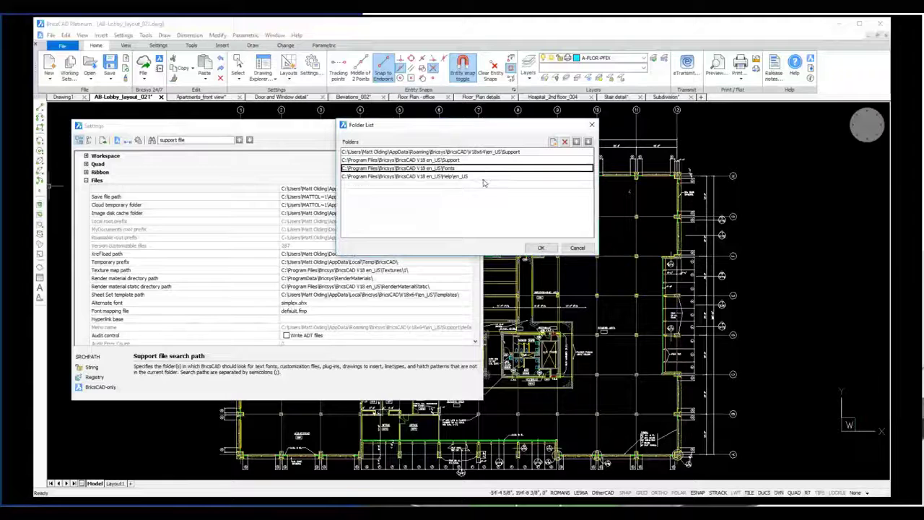
{"action": "left_click", "coordinate": [479, 176]}
Add the DWGs_OtherCAD folder from the desktop to the support file search path.
{"action": "left_click", "coordinate": [553, 142]}
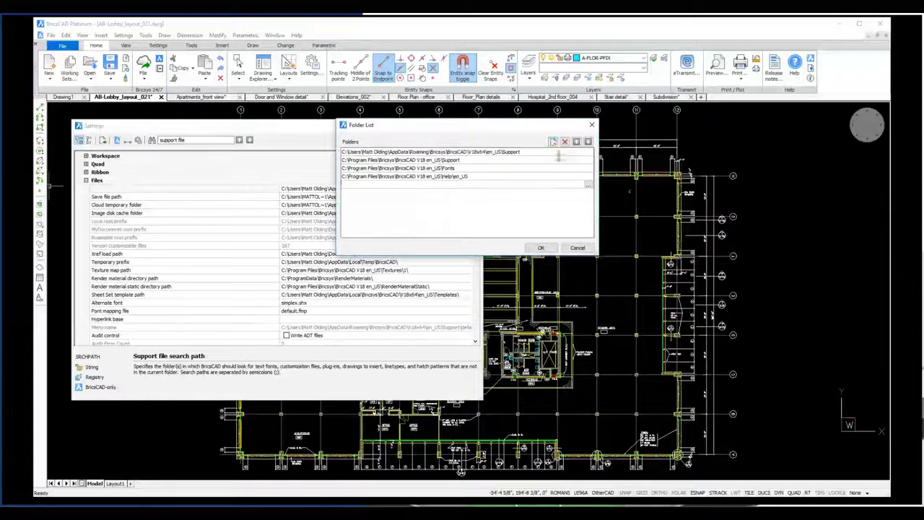
{"action": "left_click", "coordinate": [589, 185]}
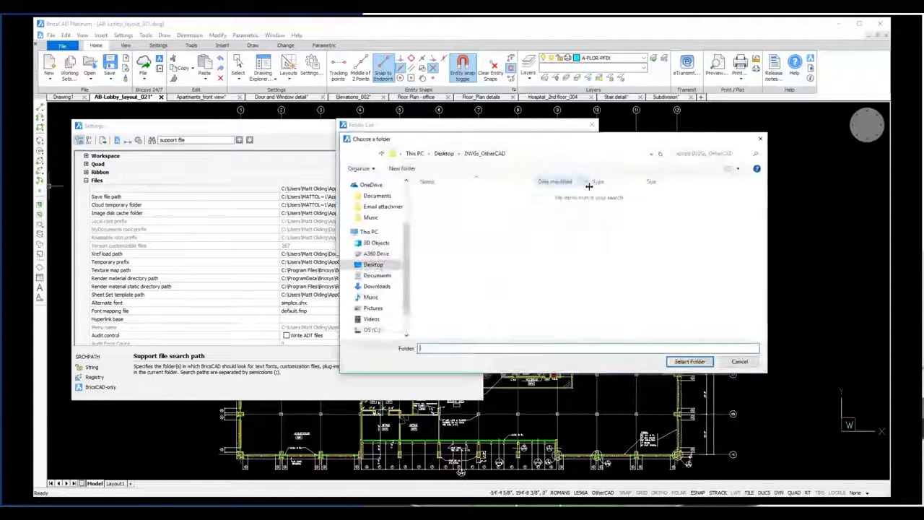
{"action": "left_click", "coordinate": [384, 266]}
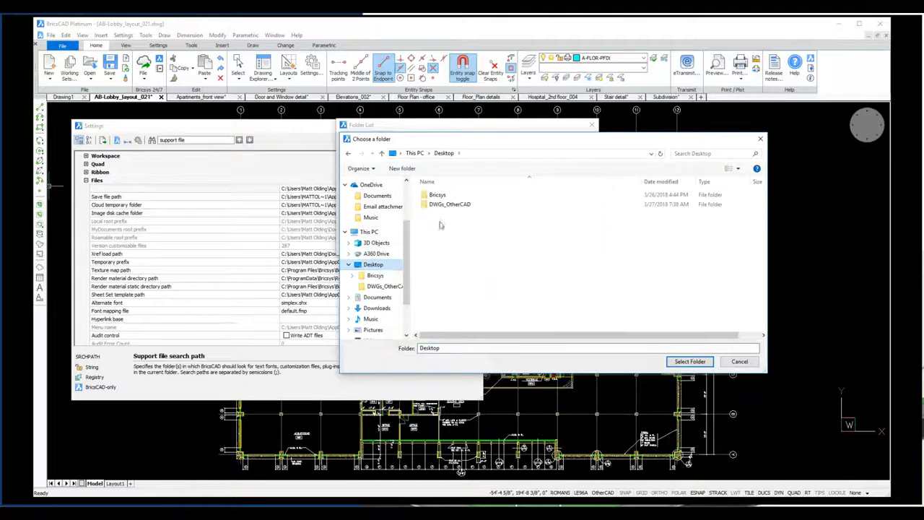
{"action": "left_click", "coordinate": [444, 206]}
{"action": "left_click", "coordinate": [681, 362]}
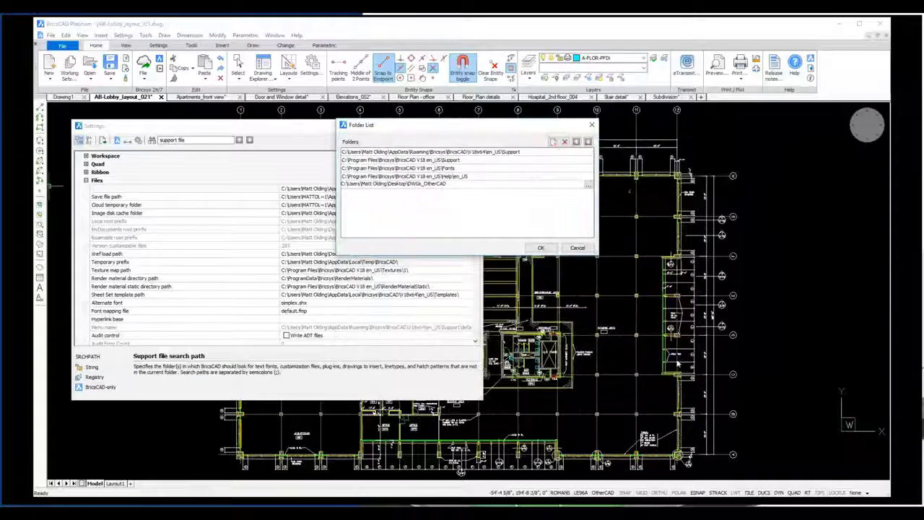
{"action": "left_click", "coordinate": [543, 248]}
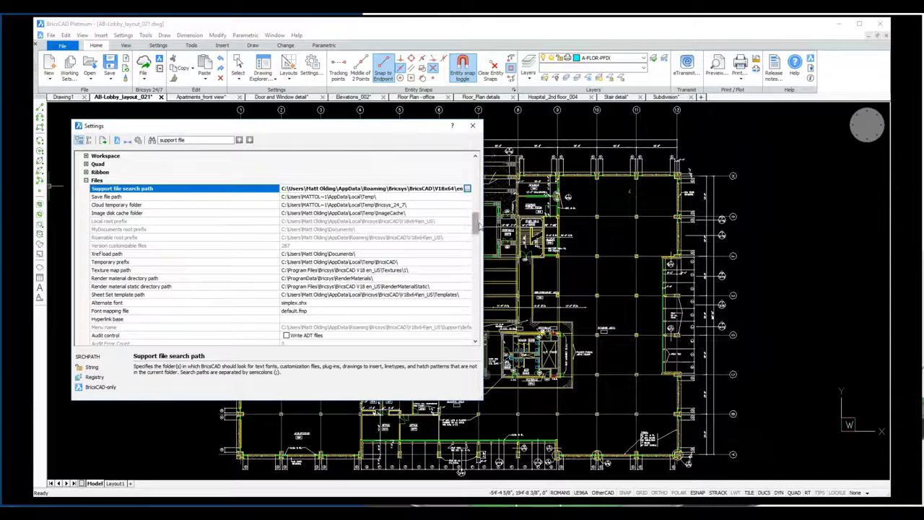
Examine the plot styles, plotter configuration, plot output and print file settings under Printer support.
{"action": "left_click_drag", "start_coordinate": [476, 225], "coordinate": [476, 243]}
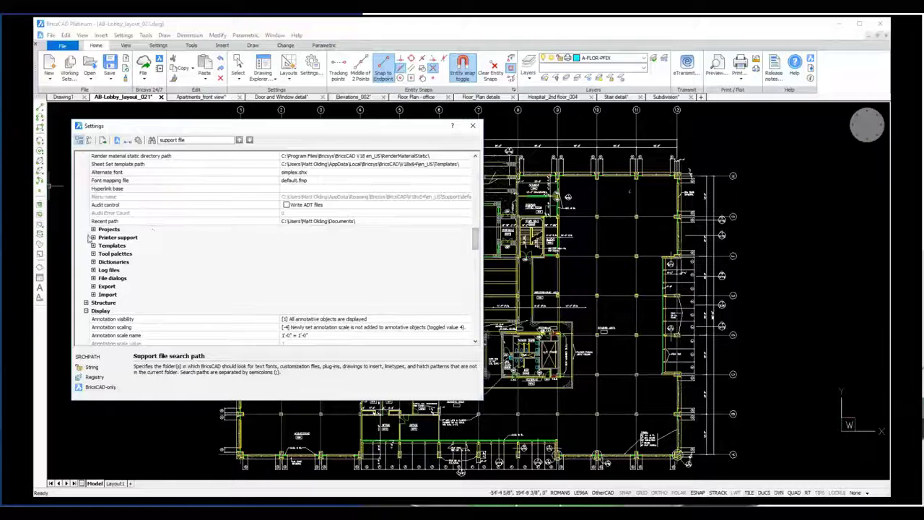
{"action": "left_click", "coordinate": [92, 238]}
{"action": "left_click", "coordinate": [119, 246]}
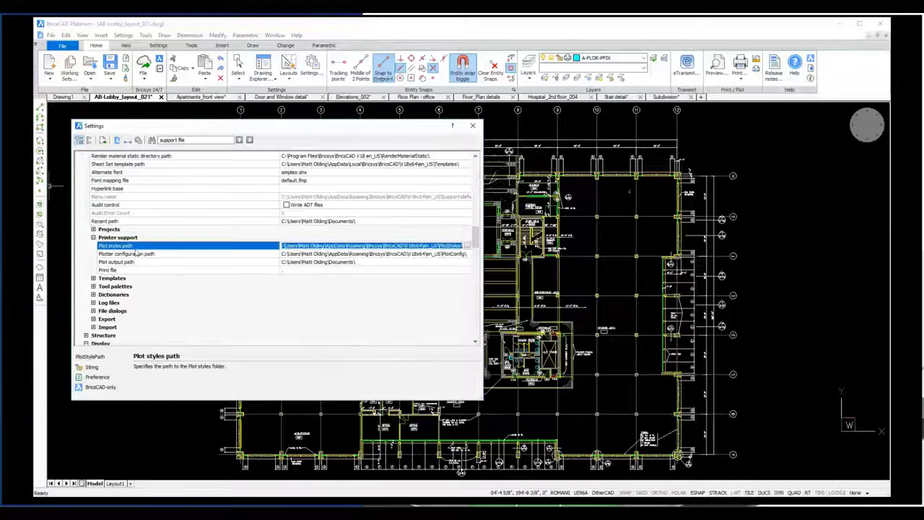
{"action": "left_click", "coordinate": [156, 255]}
{"action": "left_click", "coordinate": [162, 262]}
{"action": "left_click", "coordinate": [164, 270]}
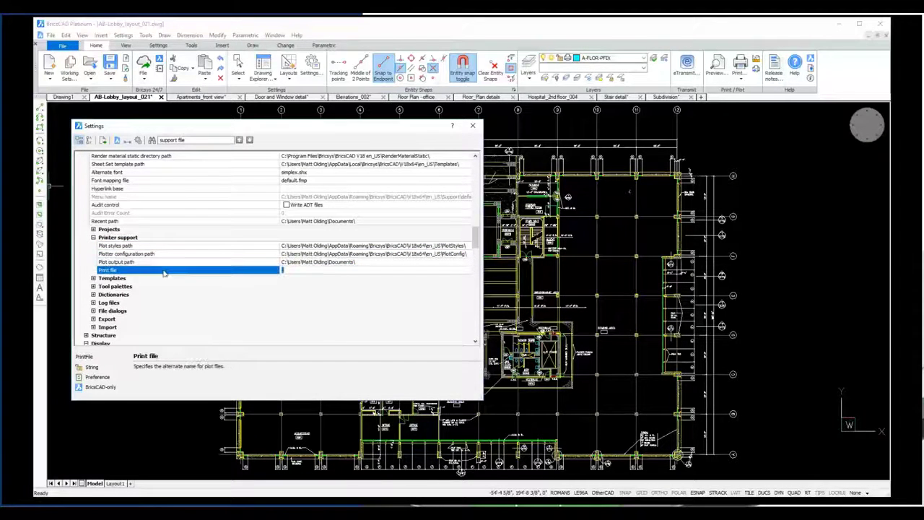
Examine the template path, sheet set template path and default new sheet template settings, and collapse the Templates and Printer support groups.
{"action": "left_click", "coordinate": [93, 278]}
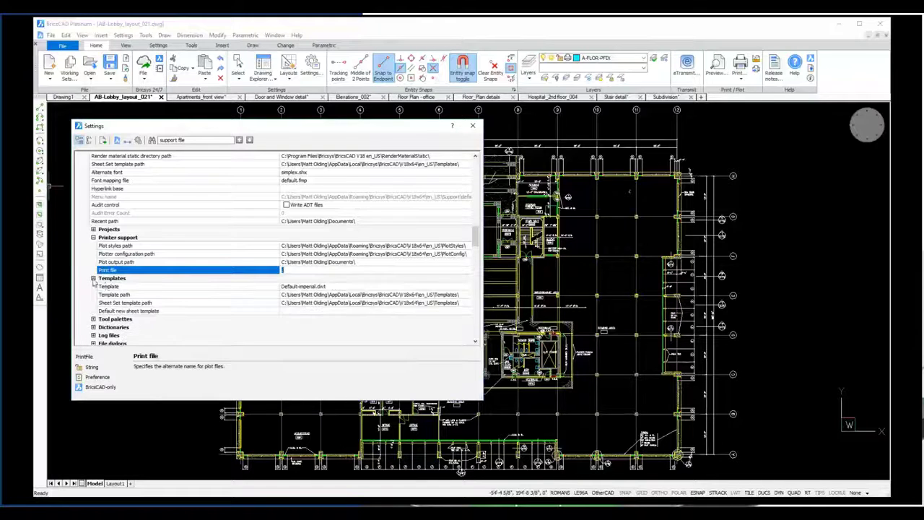
{"action": "left_click", "coordinate": [122, 294]}
{"action": "left_click", "coordinate": [167, 303]}
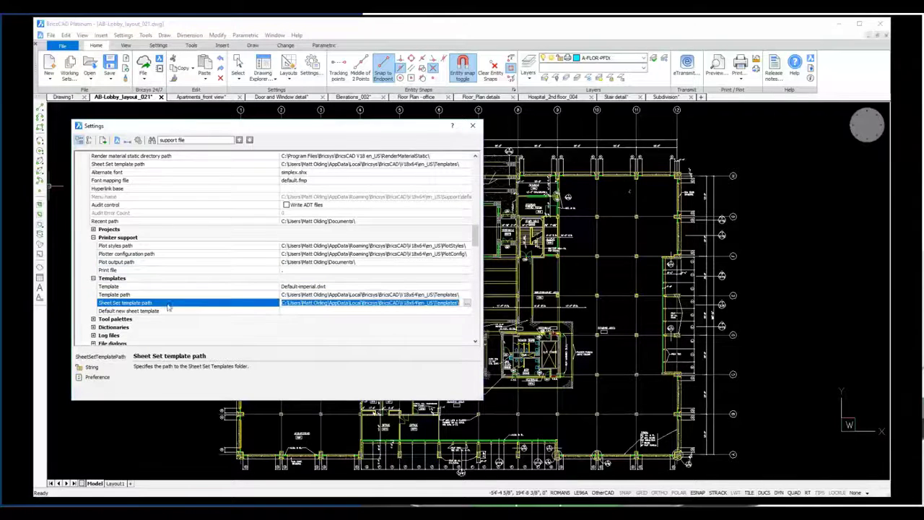
{"action": "left_click", "coordinate": [168, 311]}
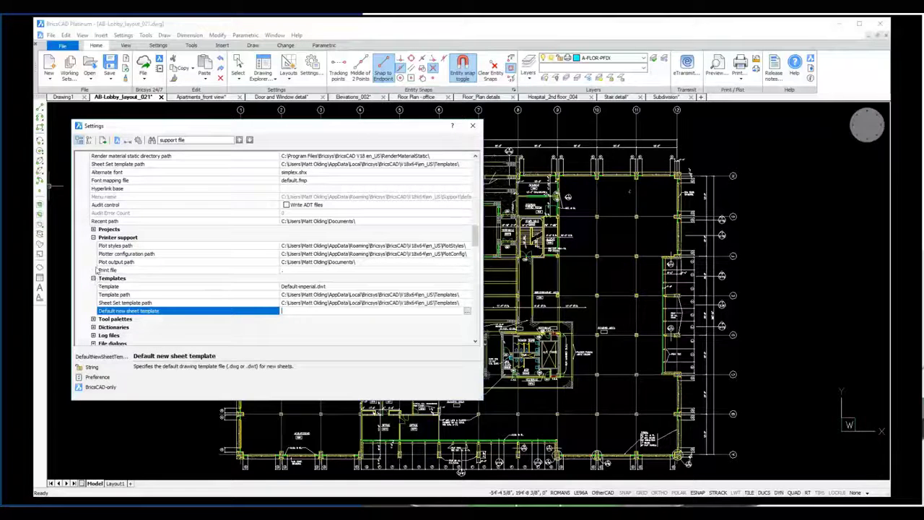
{"action": "left_click", "coordinate": [93, 278]}
{"action": "left_click", "coordinate": [93, 238]}
{"action": "scroll", "coordinate": [172, 263], "scroll_direction": "up", "scroll_amount": 5}
{"action": "scroll", "coordinate": [172, 262], "scroll_direction": "up", "scroll_amount": 3}
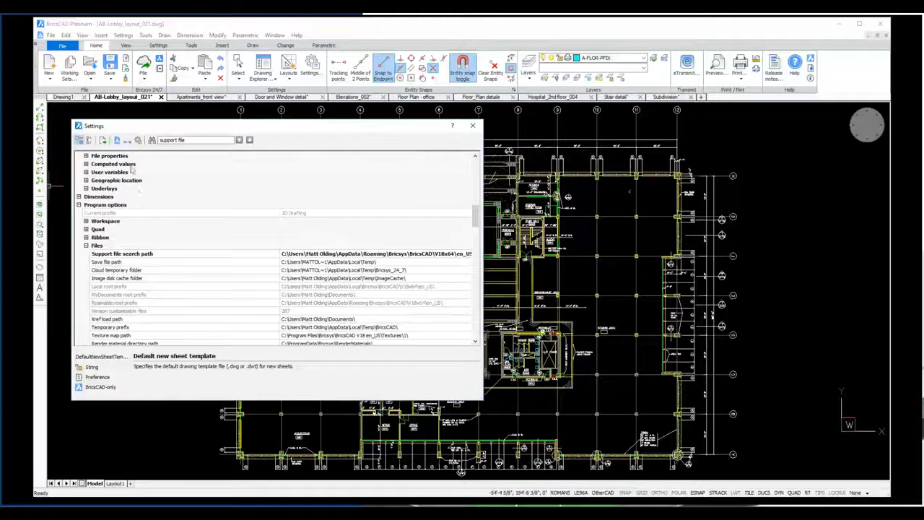
Examine the Lines and arrows group of the dimension settings and the arrowhead types available for Arrow.
{"action": "left_click", "coordinate": [127, 141]}
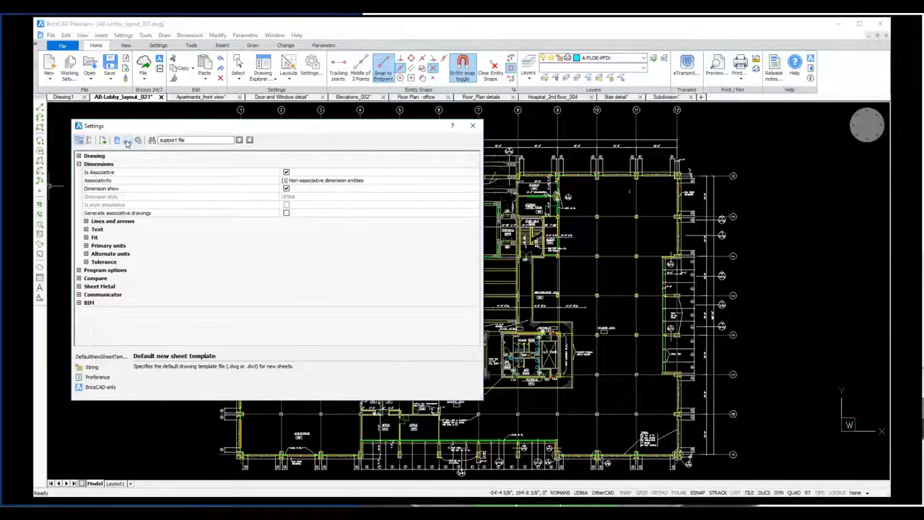
{"action": "left_click", "coordinate": [86, 221]}
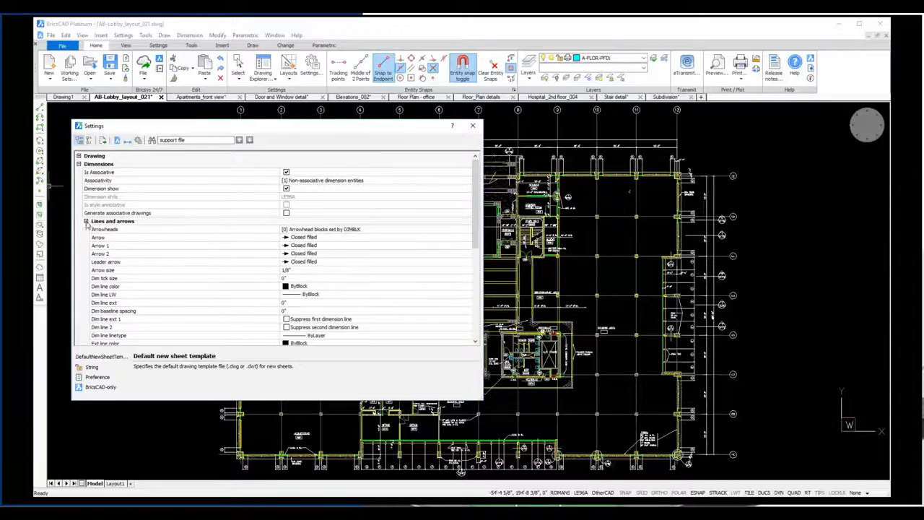
{"action": "left_click", "coordinate": [305, 237]}
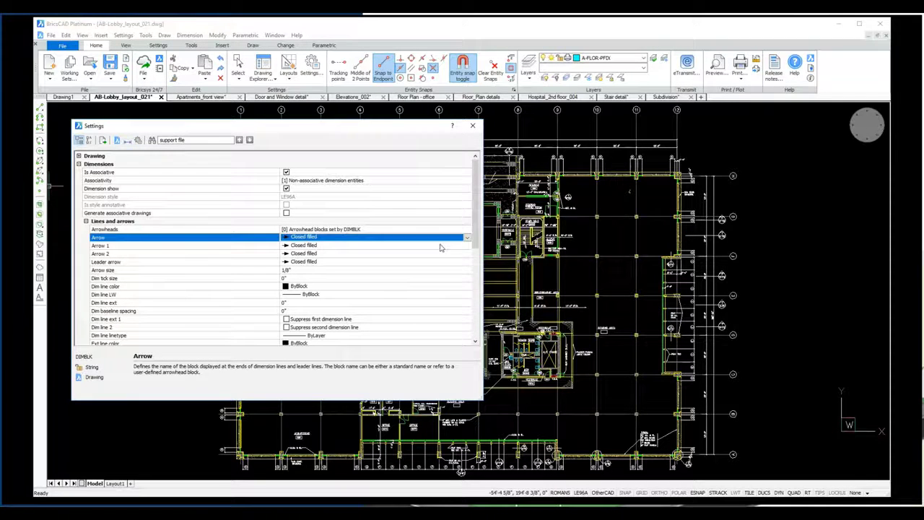
{"action": "left_click", "coordinate": [467, 238]}
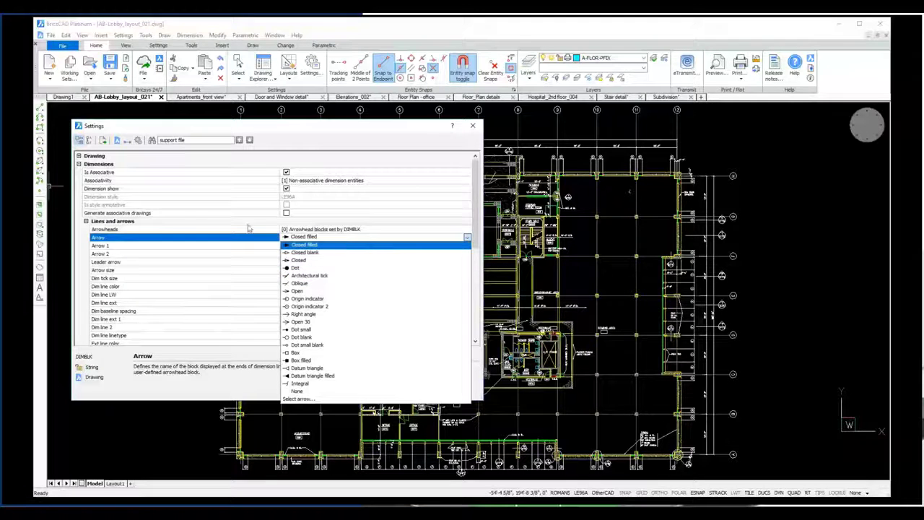
{"action": "left_click", "coordinate": [86, 222]}
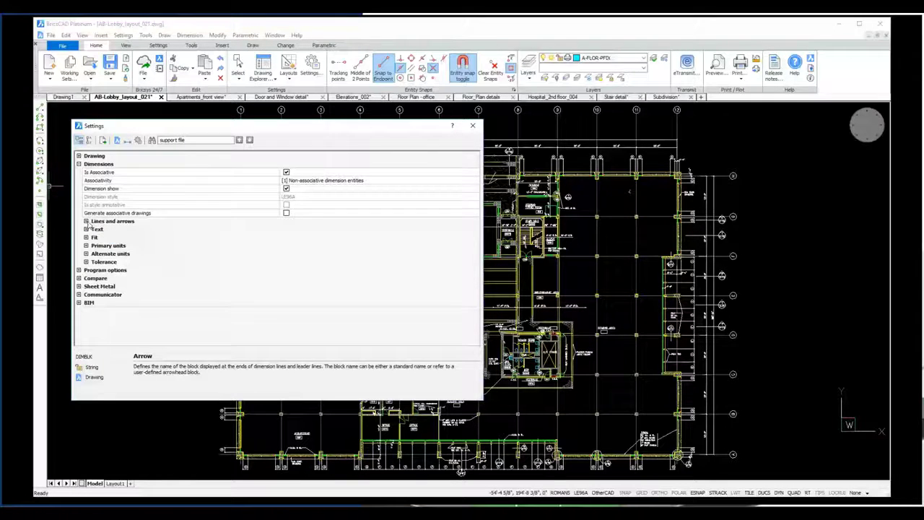
Examine the imperial and metric choices for Length units in the drawing units settings, and close the settings.
{"action": "left_click", "coordinate": [118, 141]}
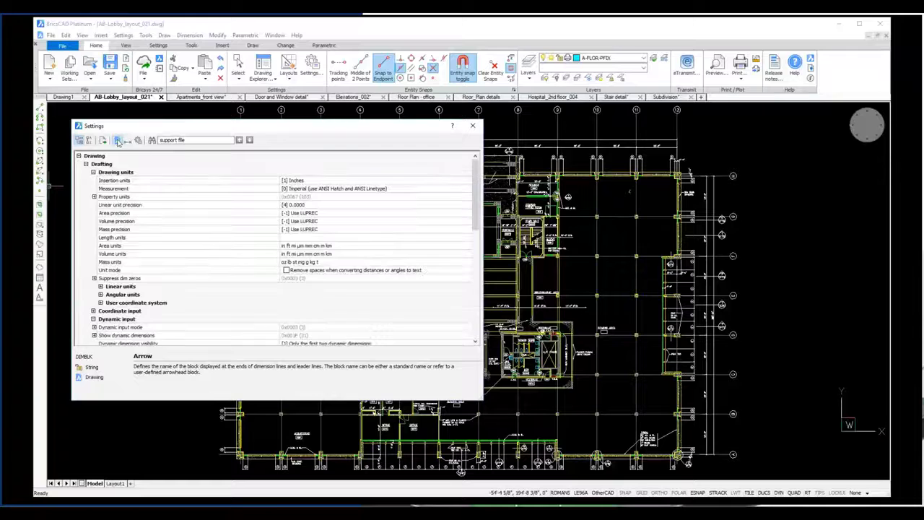
{"action": "left_click", "coordinate": [142, 237]}
{"action": "left_click", "coordinate": [467, 236]}
{"action": "left_click", "coordinate": [441, 196]}
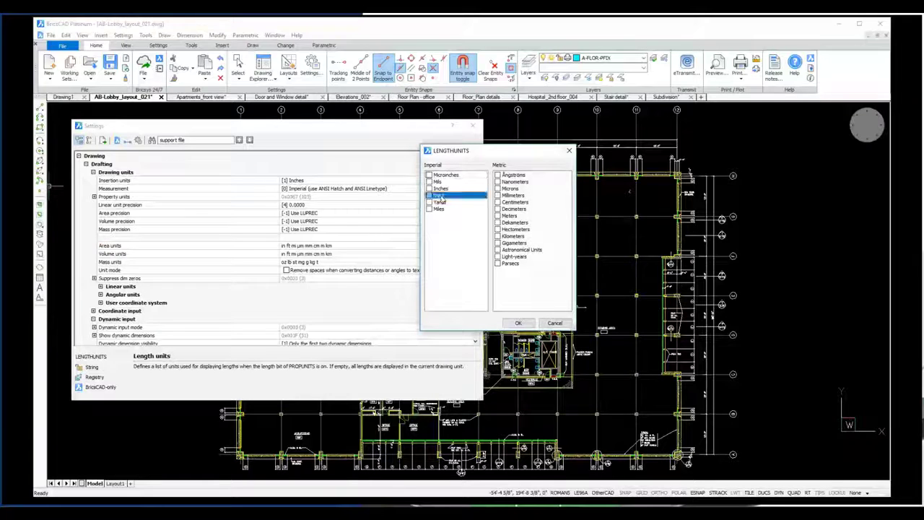
{"action": "left_click", "coordinate": [444, 189]}
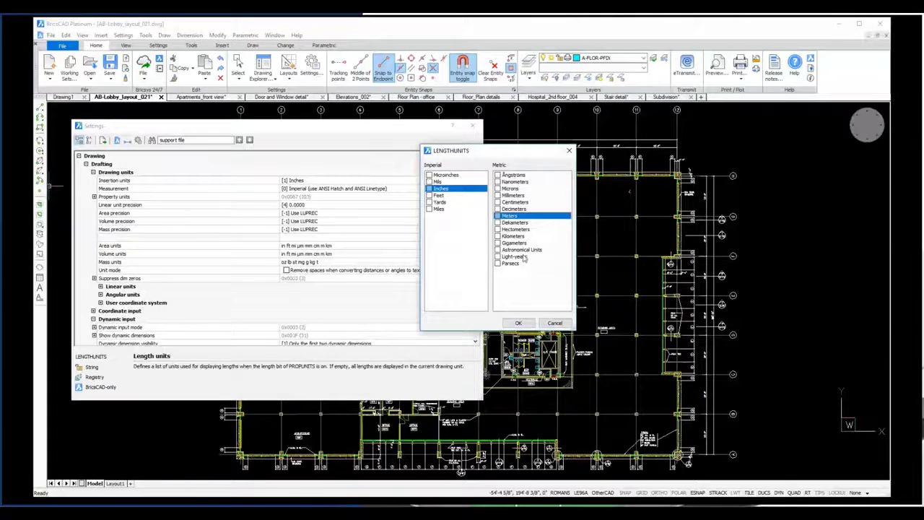
{"action": "left_click", "coordinate": [519, 257]}
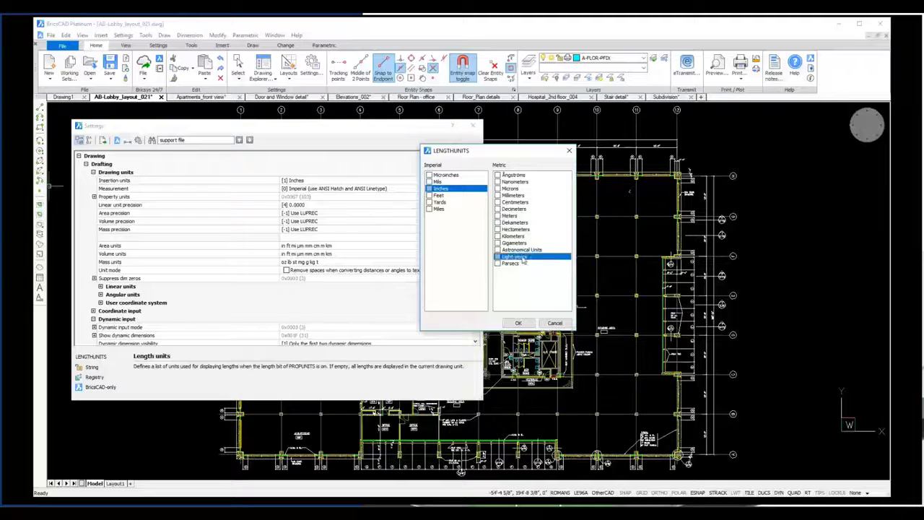
{"action": "left_click", "coordinate": [518, 324]}
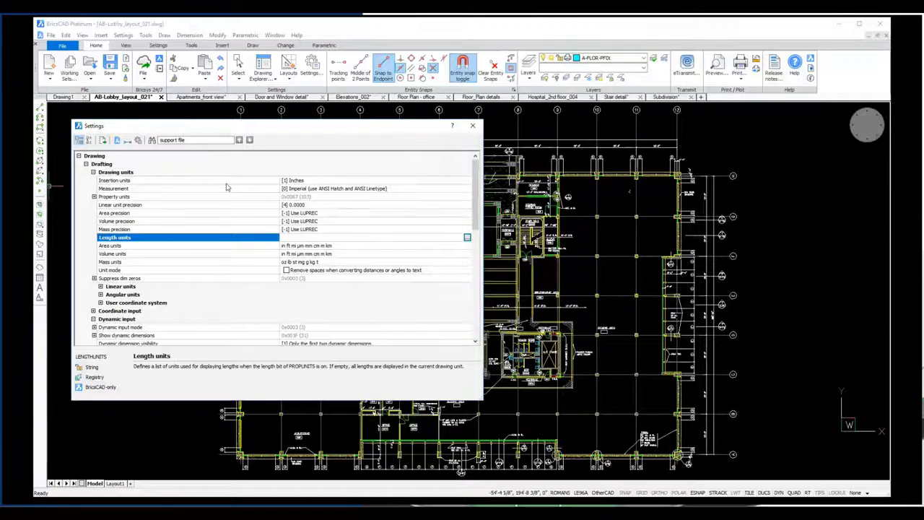
{"action": "left_click", "coordinate": [86, 165]}
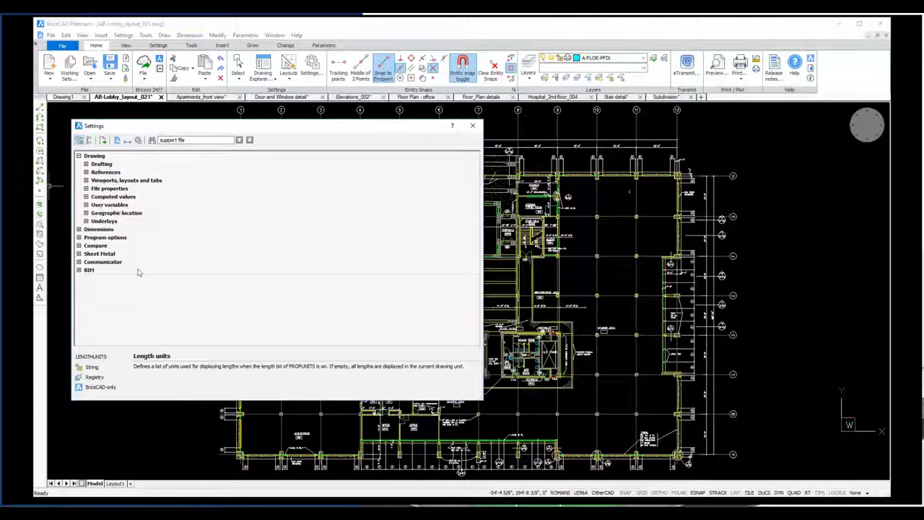
{"action": "left_click", "coordinate": [472, 127]}
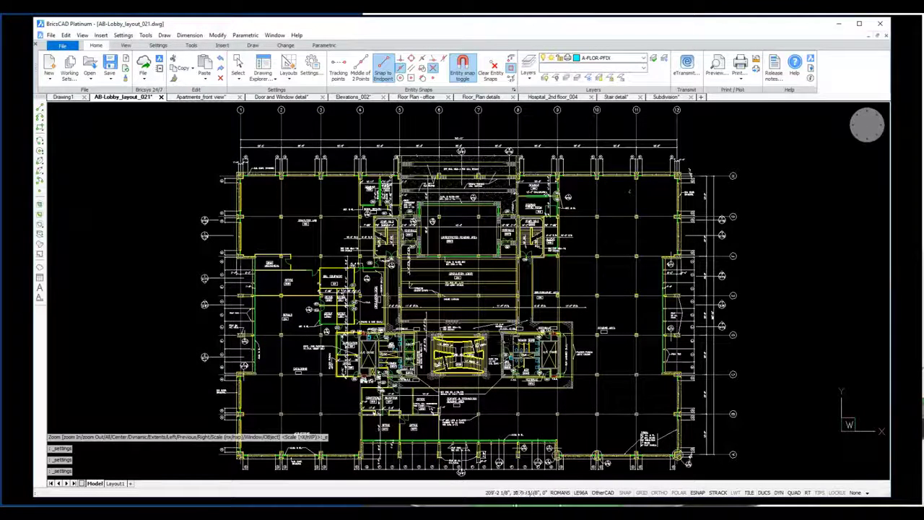
Open the Drawing Explorer over the men's room area of the lobby plan and make its window narrower and taller.
{"action": "right_click", "coordinate": [504, 366]}
{"action": "left_click", "coordinate": [497, 380]}
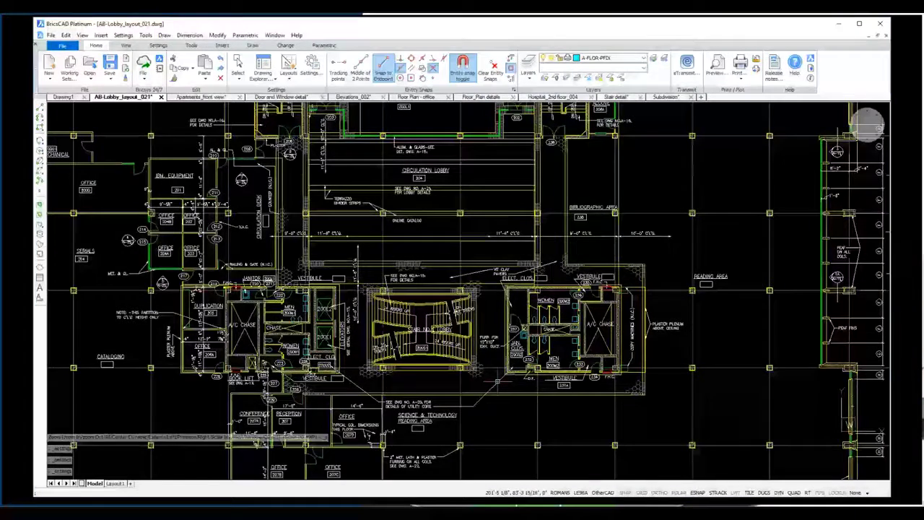
{"action": "scroll", "coordinate": [496, 379], "scroll_direction": "up", "scroll_amount": 5}
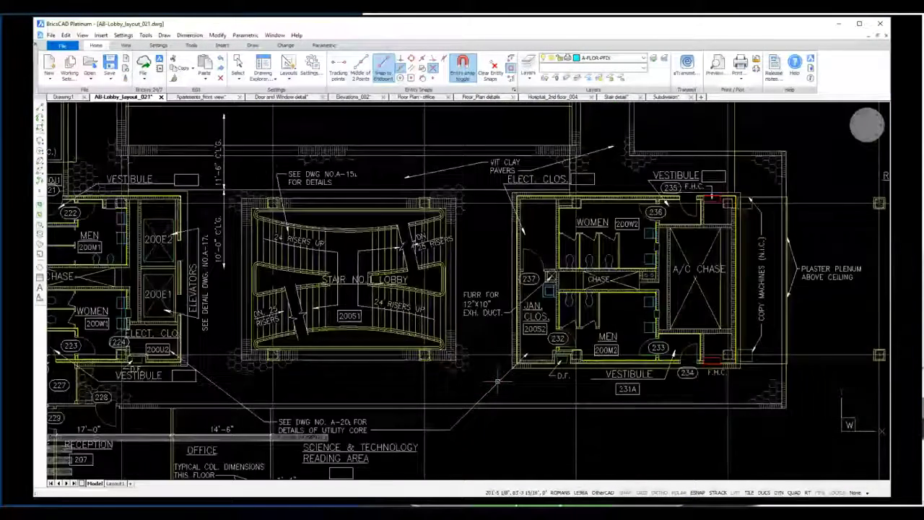
{"action": "scroll", "coordinate": [497, 379], "scroll_direction": "up", "scroll_amount": 2}
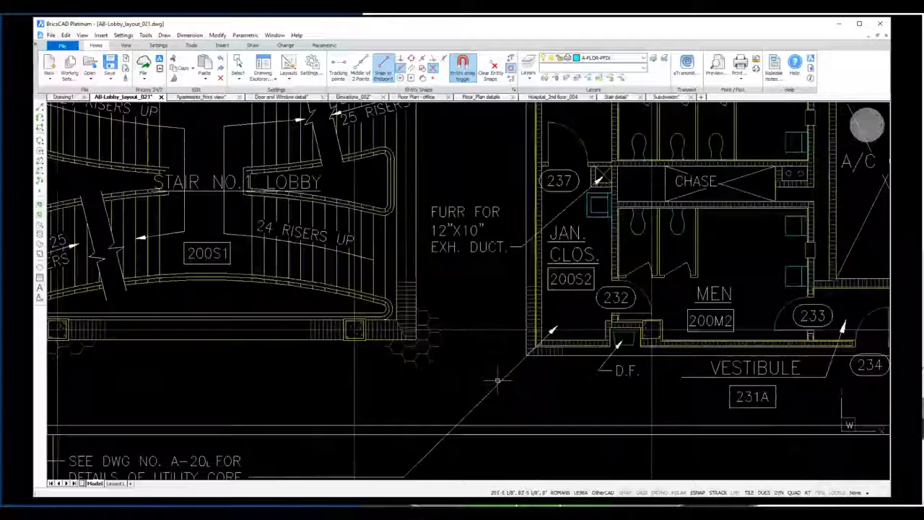
{"action": "left_click", "coordinate": [272, 78]}
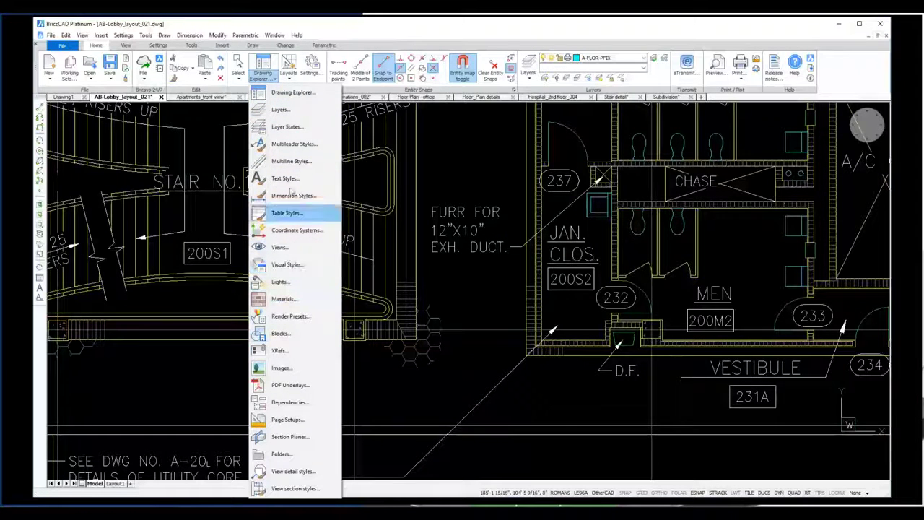
{"action": "left_click", "coordinate": [264, 66]}
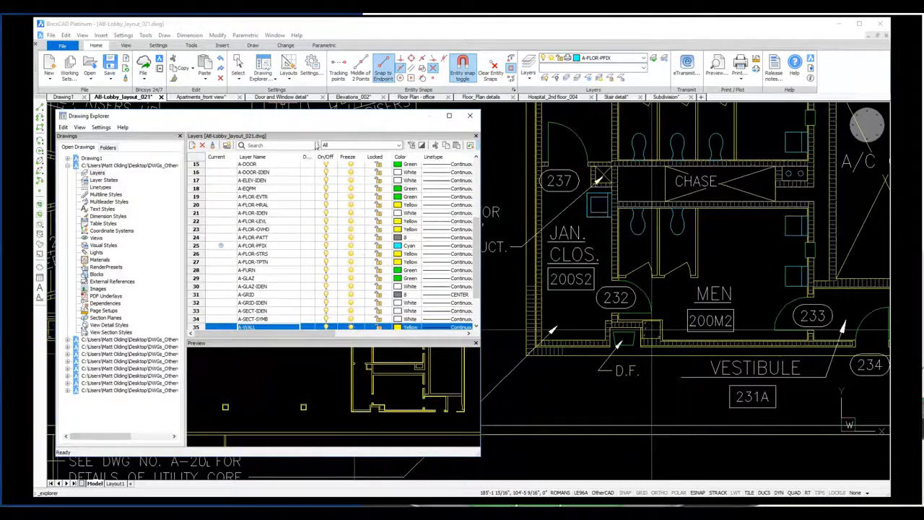
{"action": "mouse_move", "coordinate": [478, 454]}
{"action": "left_mouse_down"}
{"action": "mouse_move", "coordinate": [715, 476]}
{"action": "mouse_move", "coordinate": [423, 476]}
{"action": "left_mouse_up"}
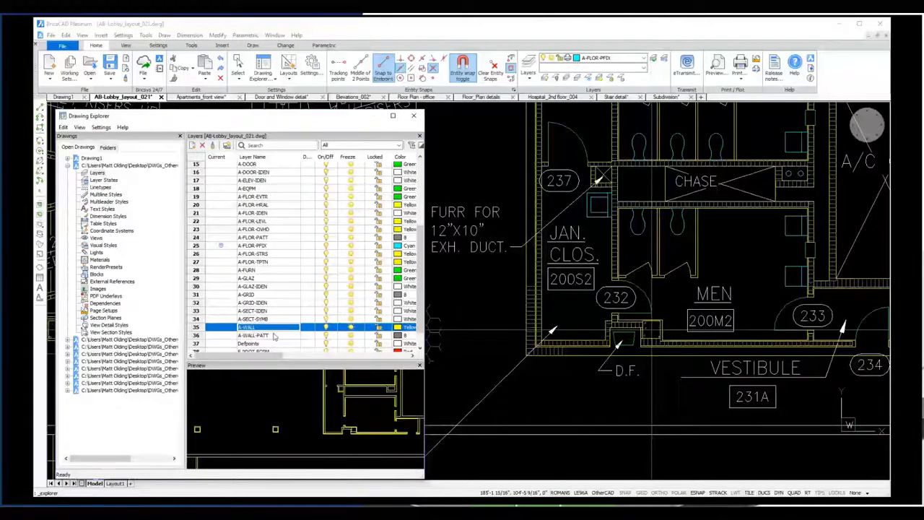
Look through the layers, layer states, text styles and dimension styles of AB-Lobby_layout_021.dwg in the Drawing Explorer.
{"action": "left_click", "coordinate": [100, 173]}
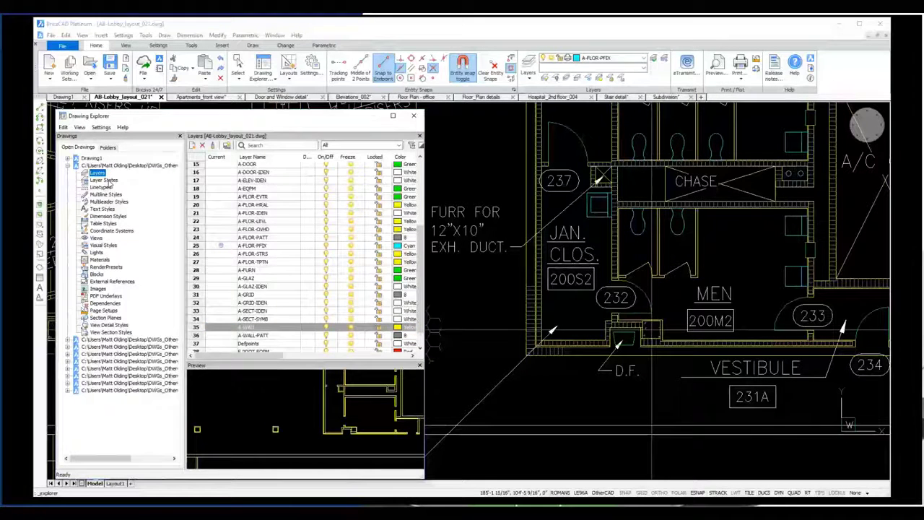
{"action": "left_click", "coordinate": [103, 180]}
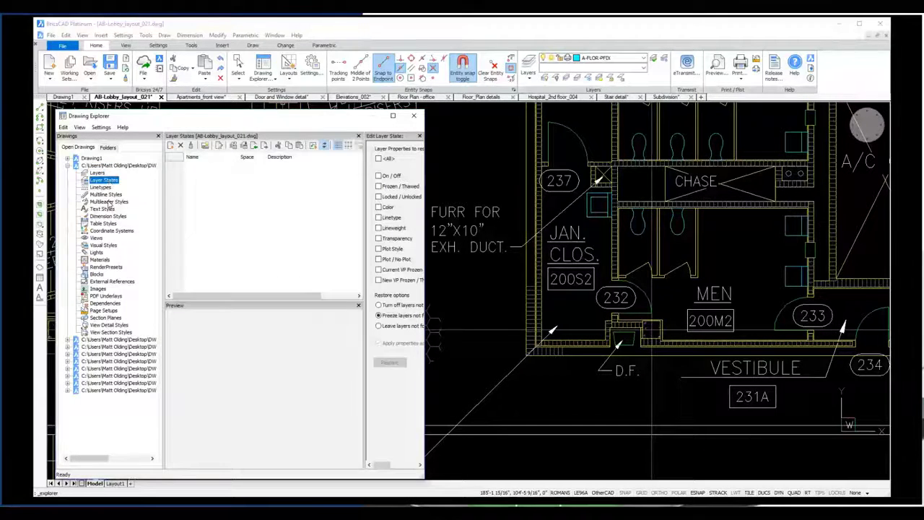
{"action": "left_click", "coordinate": [104, 209]}
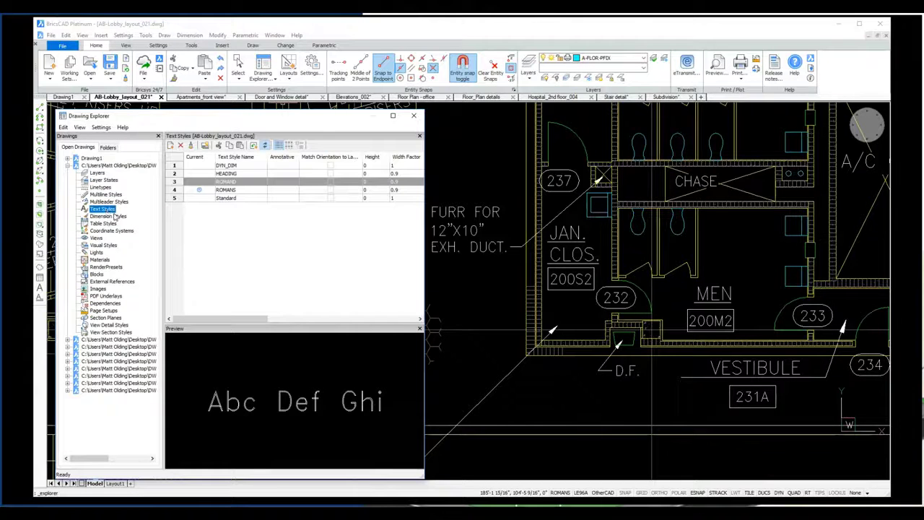
{"action": "left_click", "coordinate": [109, 216]}
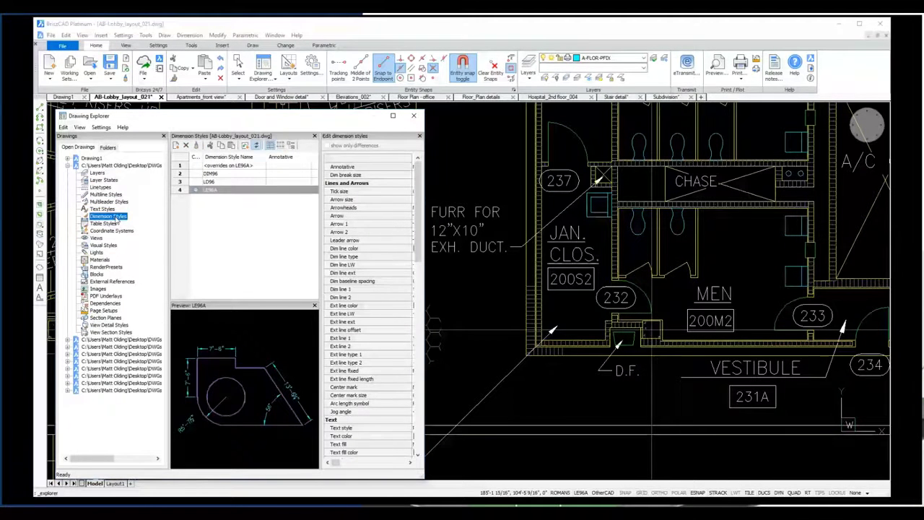
Insert the PFIX02 block on the chase wall of men's room 200M2, beside the two existing fixtures.
{"action": "left_click", "coordinate": [98, 274]}
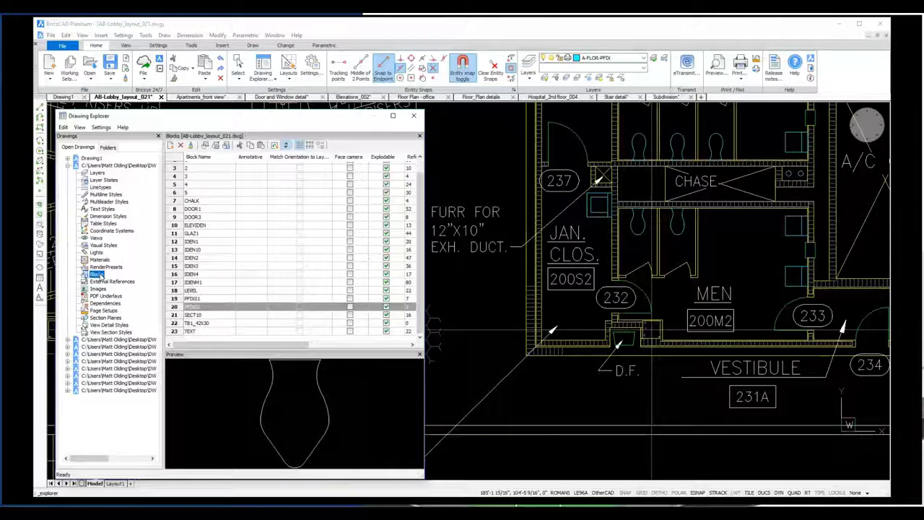
{"action": "left_click", "coordinate": [222, 316]}
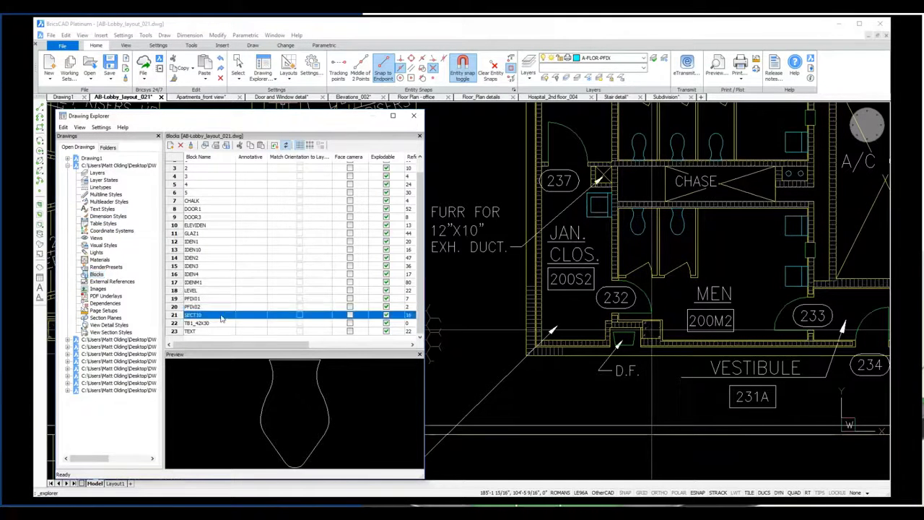
{"action": "left_click", "coordinate": [221, 308]}
{"action": "left_click", "coordinate": [222, 300]}
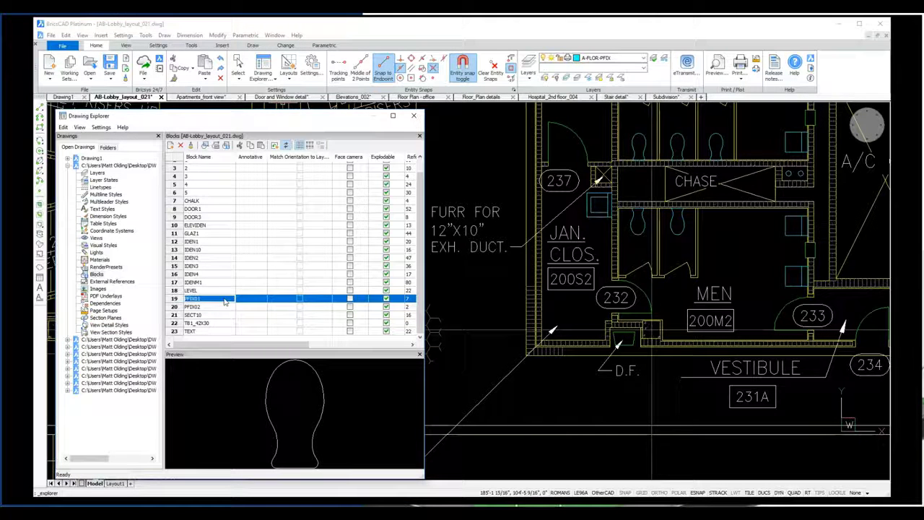
{"action": "left_click", "coordinate": [224, 307]}
{"action": "right_click", "coordinate": [225, 307]}
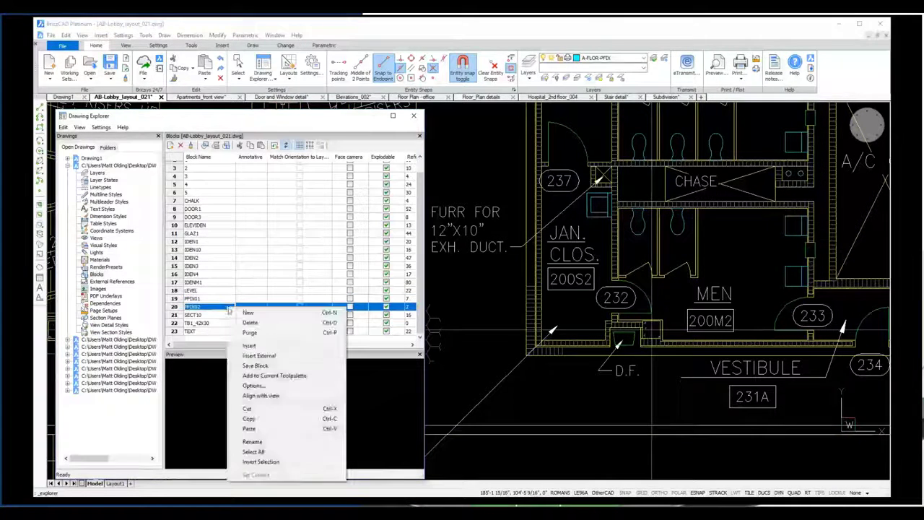
{"action": "left_click", "coordinate": [251, 347]}
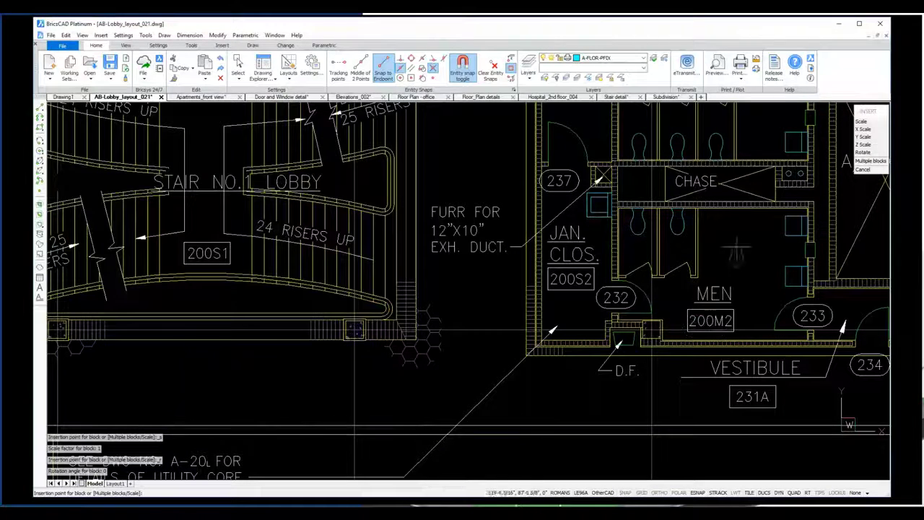
{"action": "left_click", "coordinate": [717, 209]}
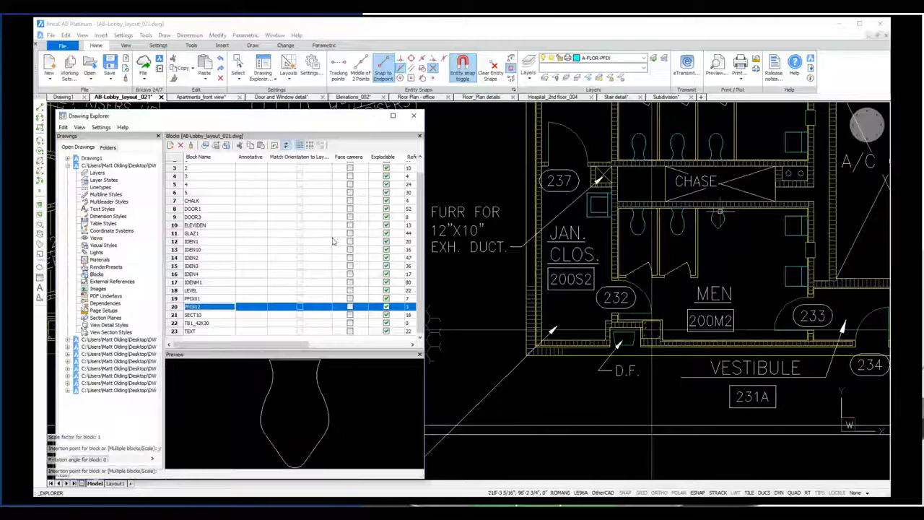
Copy the LE96A dimension style from AB-Lobby_layout_021.dwg into the dimension styles of Stair detail.dwg.
{"action": "left_click", "coordinate": [108, 216]}
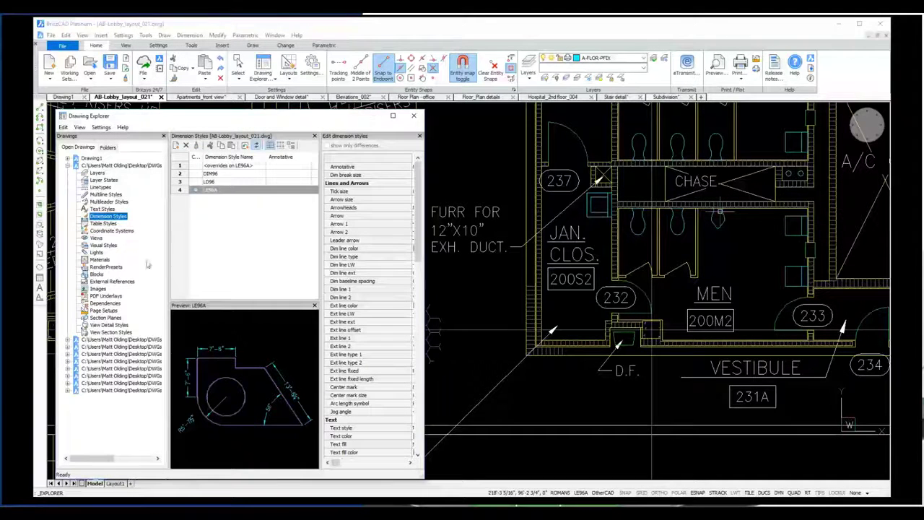
{"action": "left_click", "coordinate": [67, 390]}
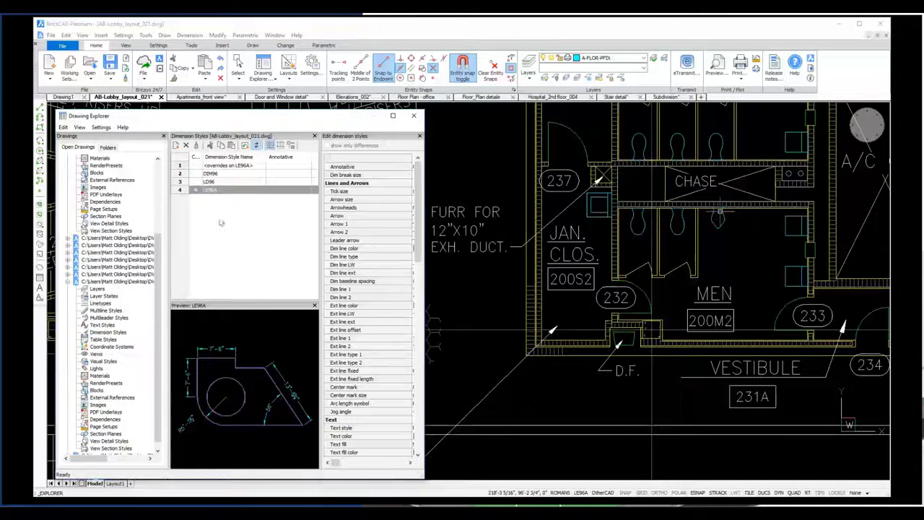
{"action": "left_click", "coordinate": [229, 193]}
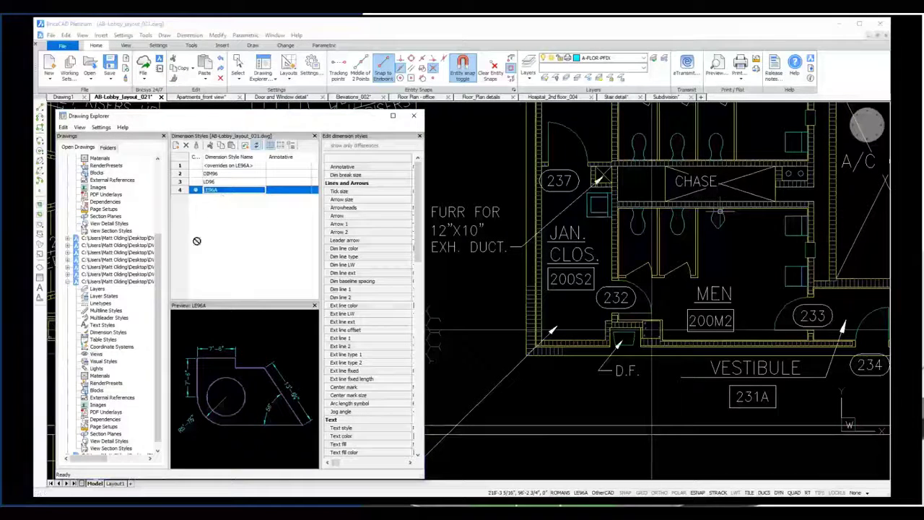
{"action": "left_click_drag", "start_coordinate": [132, 325], "coordinate": [132, 325]}
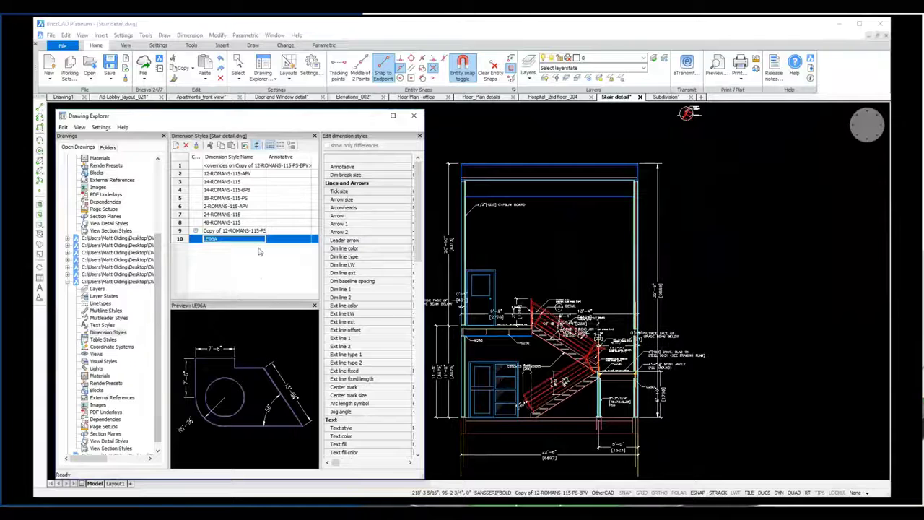
Delete the copied LE96A dimension style from Stair detail.dwg, keeping Copy of 12-ROMANS-115-PS-BPV as the current style.
{"action": "left_click", "coordinate": [195, 240]}
{"action": "left_click", "coordinate": [195, 231]}
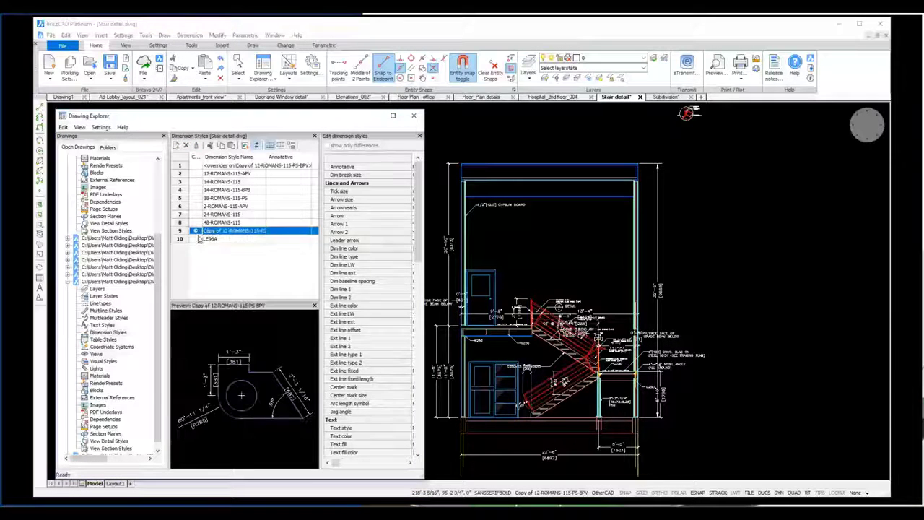
{"action": "left_click", "coordinate": [220, 240]}
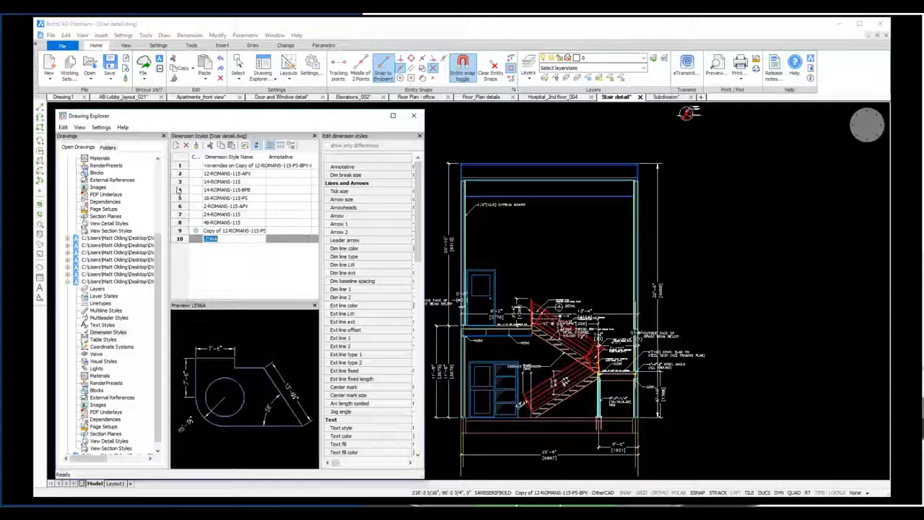
{"action": "left_click", "coordinate": [185, 145]}
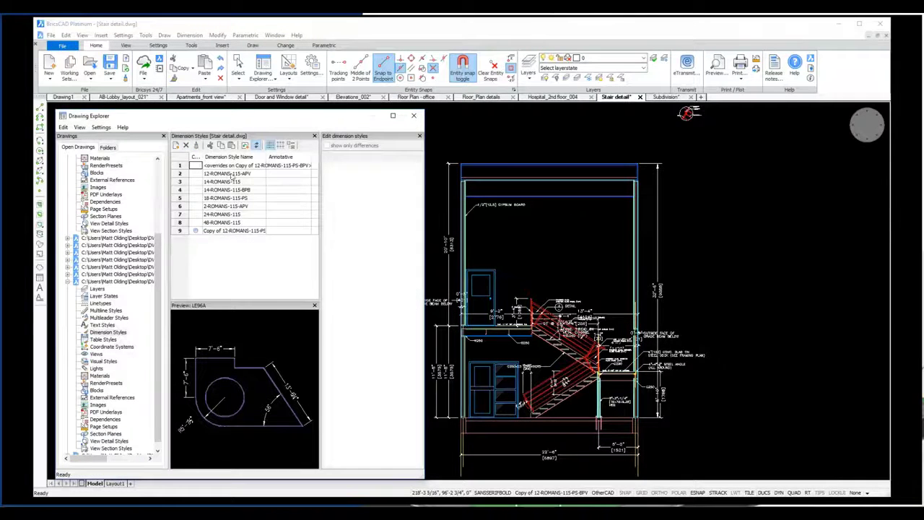
Filter the layers of AB-Lobby_layout_021.dwg by "wall" in the Drawing Explorer, with its window widened to show the linetypes.
{"action": "scroll", "coordinate": [157, 253], "scroll_direction": "up", "scroll_amount": 5}
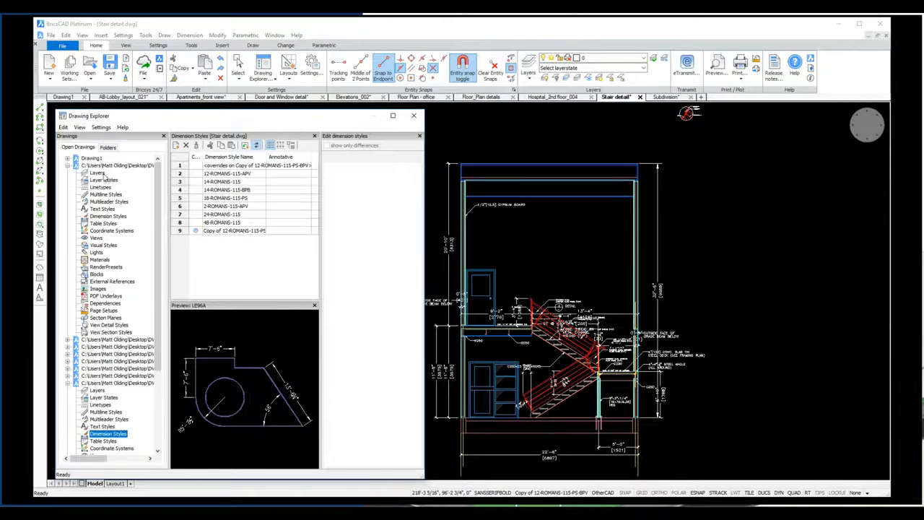
{"action": "left_click", "coordinate": [101, 174]}
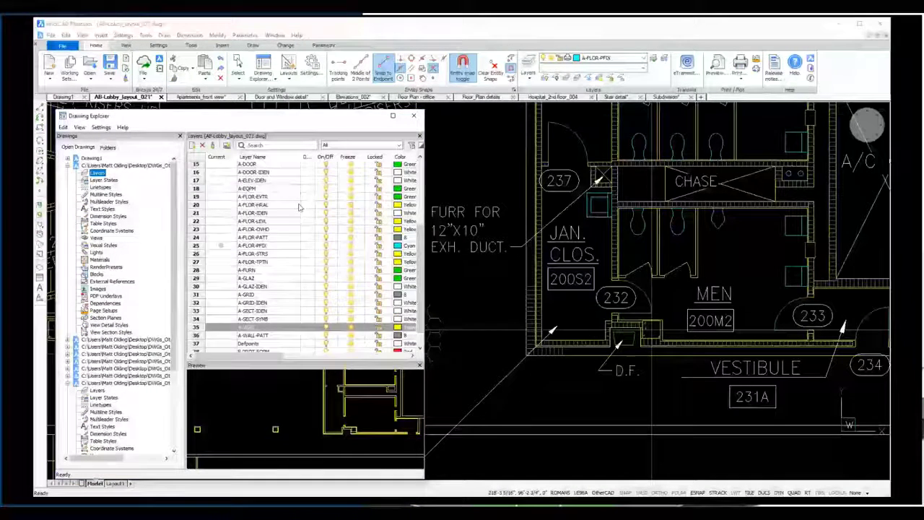
{"action": "scroll", "coordinate": [299, 207], "scroll_direction": "up", "scroll_amount": 5}
{"action": "mouse_move", "coordinate": [422, 472]}
{"action": "left_mouse_down"}
{"action": "mouse_move", "coordinate": [505, 475]}
{"action": "mouse_move", "coordinate": [485, 467]}
{"action": "left_mouse_up"}
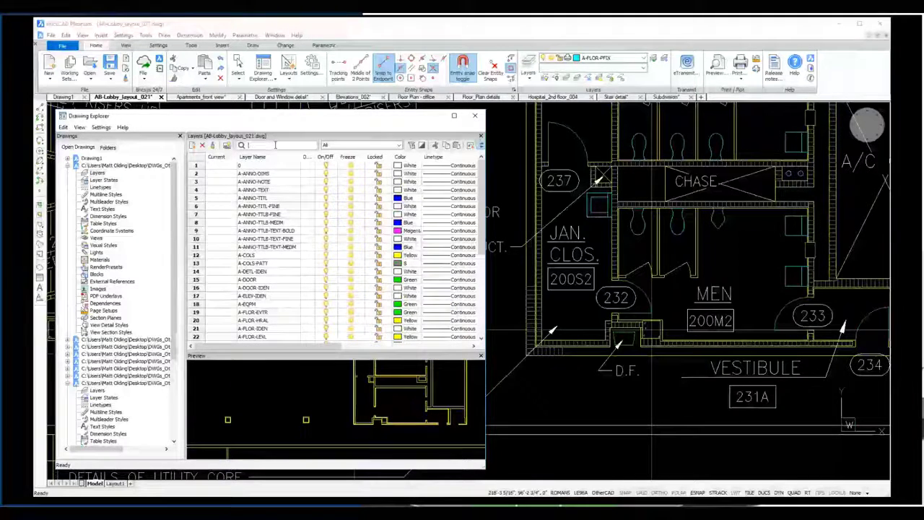
{"action": "type", "text": "wal"}
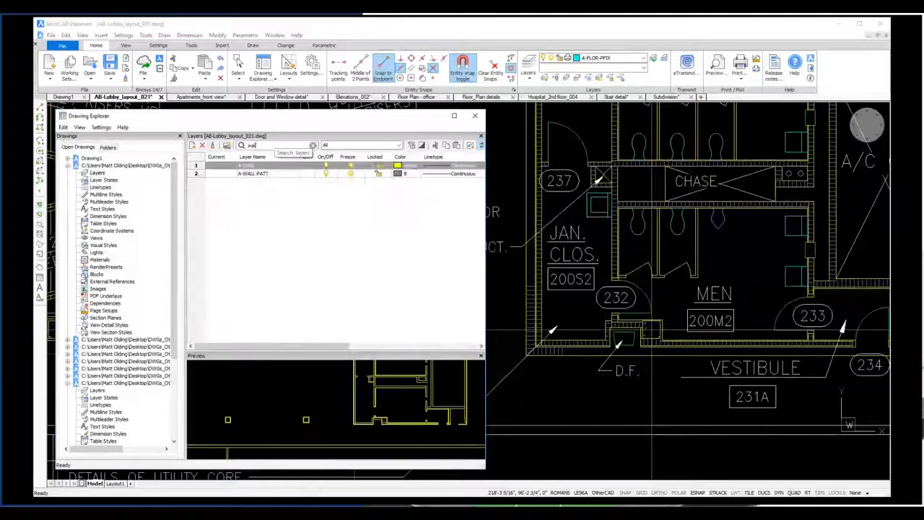
{"action": "type", "text": "l"}
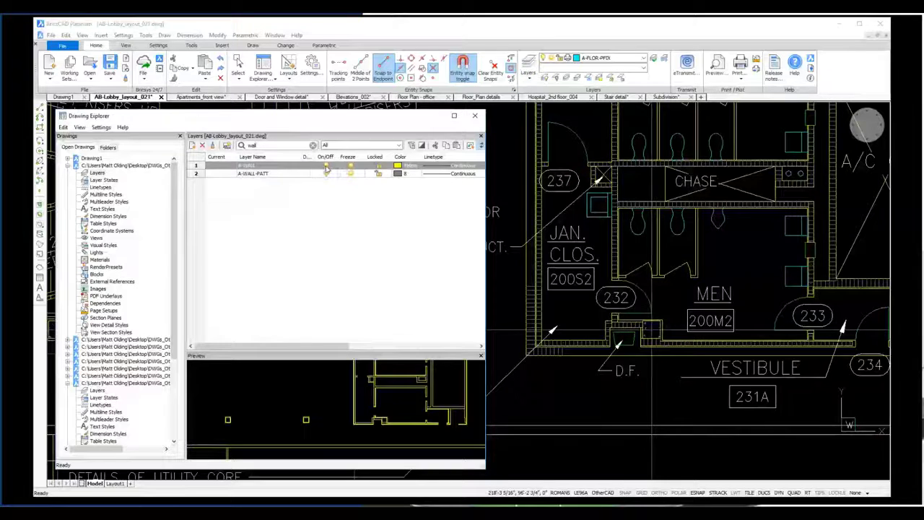
Turn the A-WALL and A-WALL-PATT layers off and back on.
{"action": "left_click", "coordinate": [326, 168]}
{"action": "left_click", "coordinate": [326, 176]}
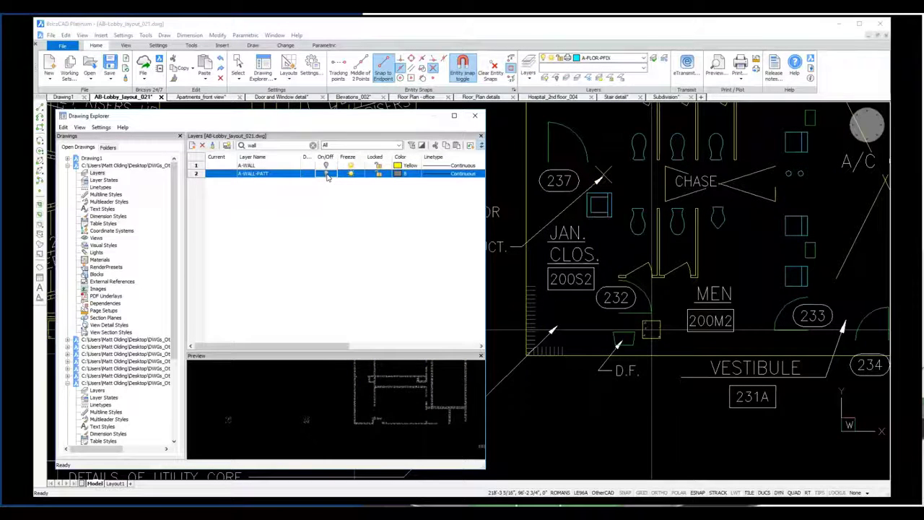
{"action": "left_click", "coordinate": [326, 167]}
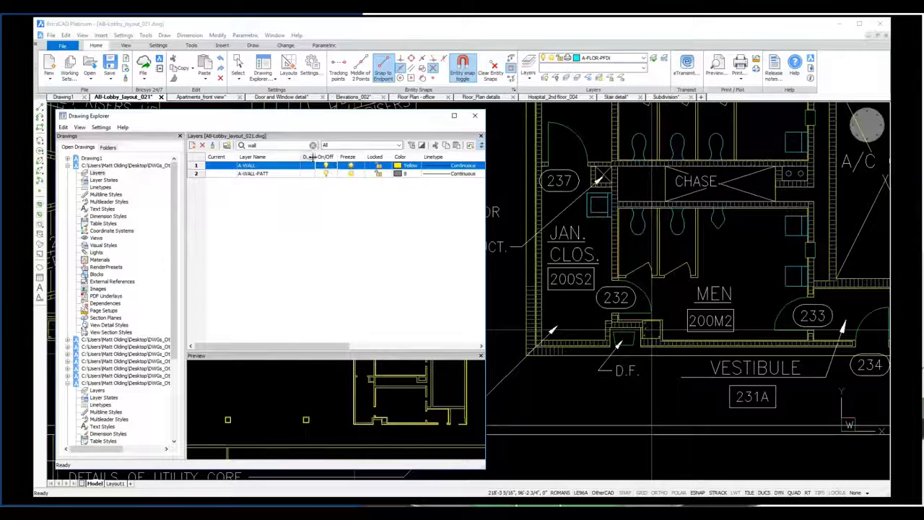
Clear the layer filter, close the Drawing Explorer and fit the entire lobby floor plan in the view.
{"action": "left_click", "coordinate": [313, 145]}
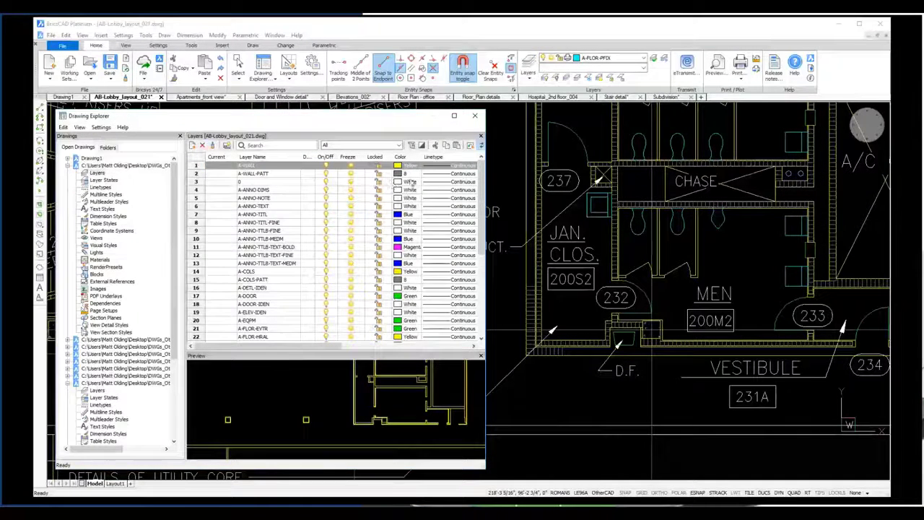
{"action": "left_click", "coordinate": [475, 119]}
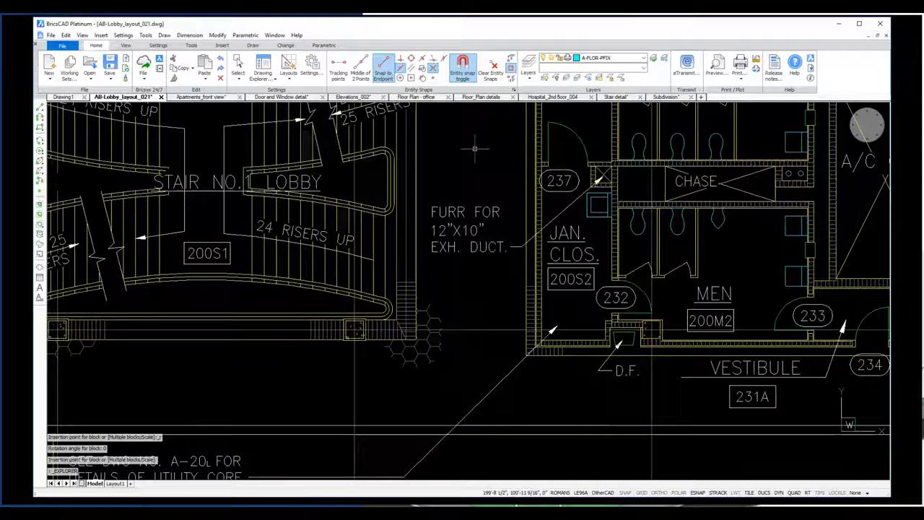
{"action": "left_click", "coordinate": [125, 45]}
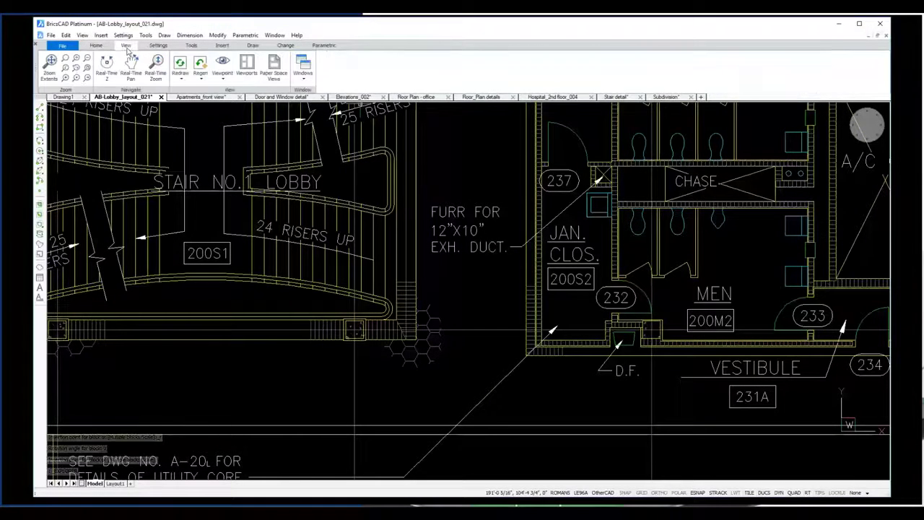
{"action": "left_click", "coordinate": [49, 65]}
{"action": "left_click", "coordinate": [96, 46]}
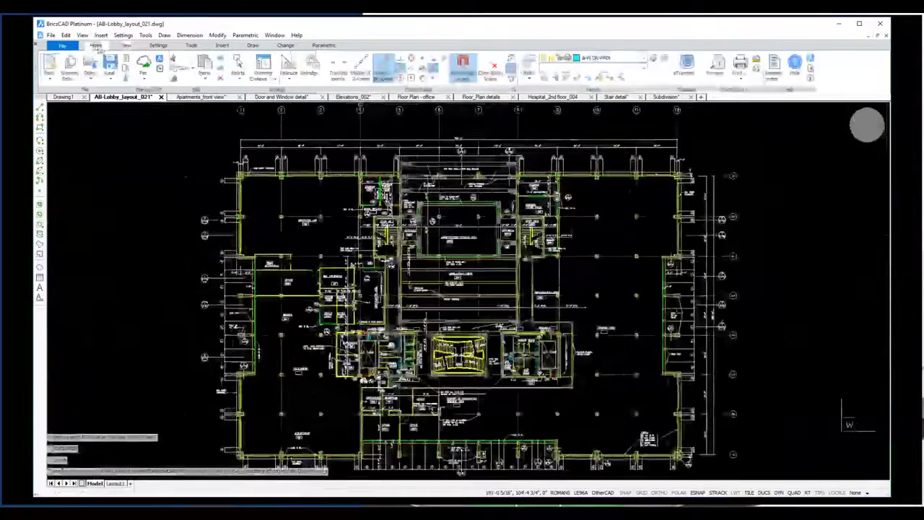
Open the interface customization and view the properties of the OtherCAD workspace.
{"action": "right_click", "coordinate": [652, 81]}
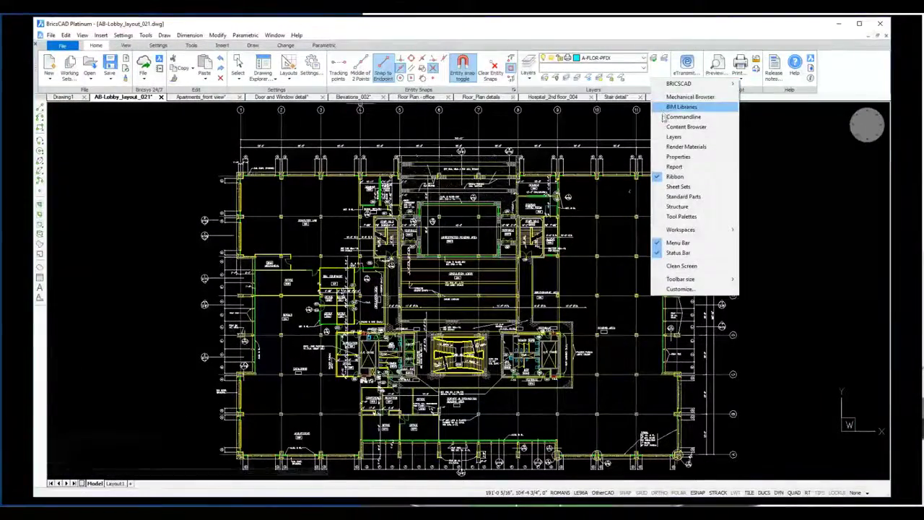
{"action": "left_click", "coordinate": [674, 289]}
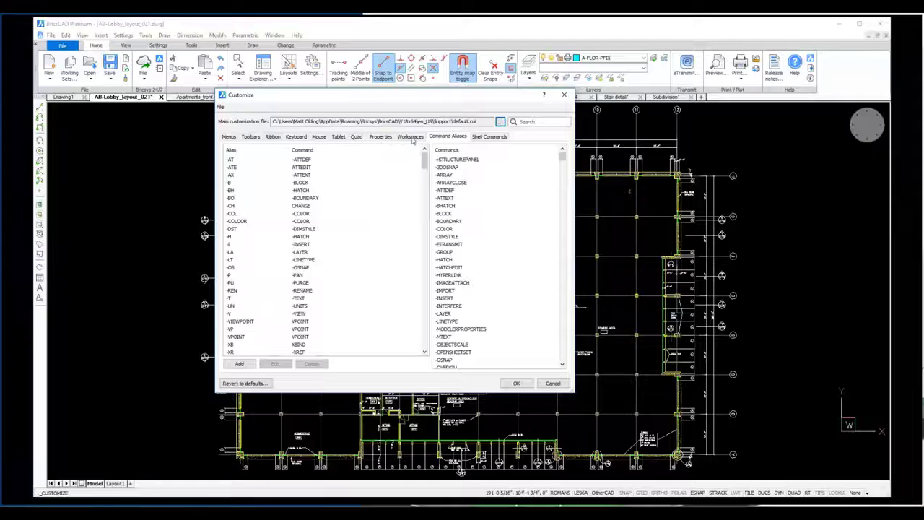
{"action": "left_click", "coordinate": [410, 137]}
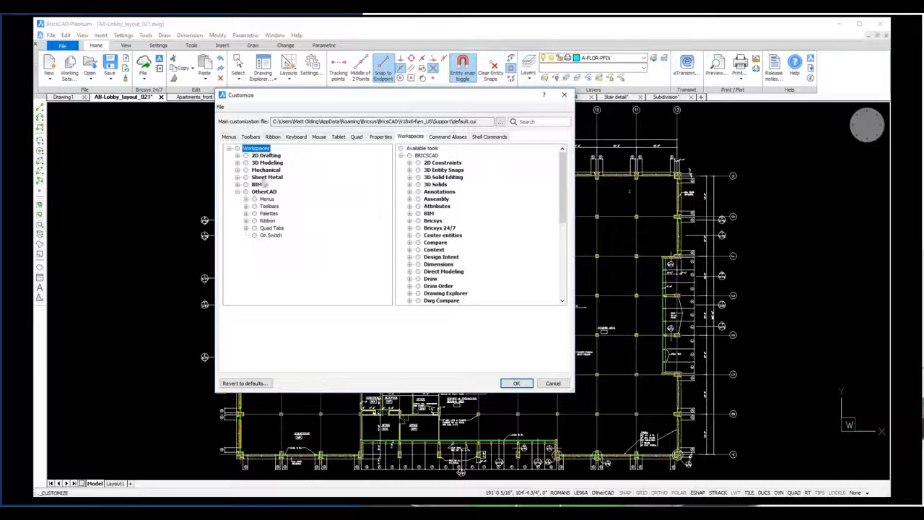
{"action": "left_click", "coordinate": [264, 192]}
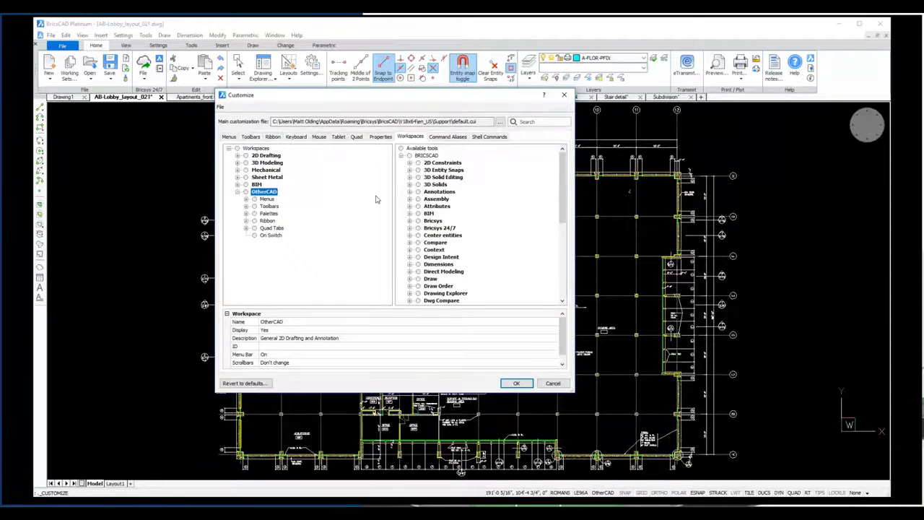
Reassign the command alias C to the COPY command in the command alias list.
{"action": "left_click", "coordinate": [441, 137]}
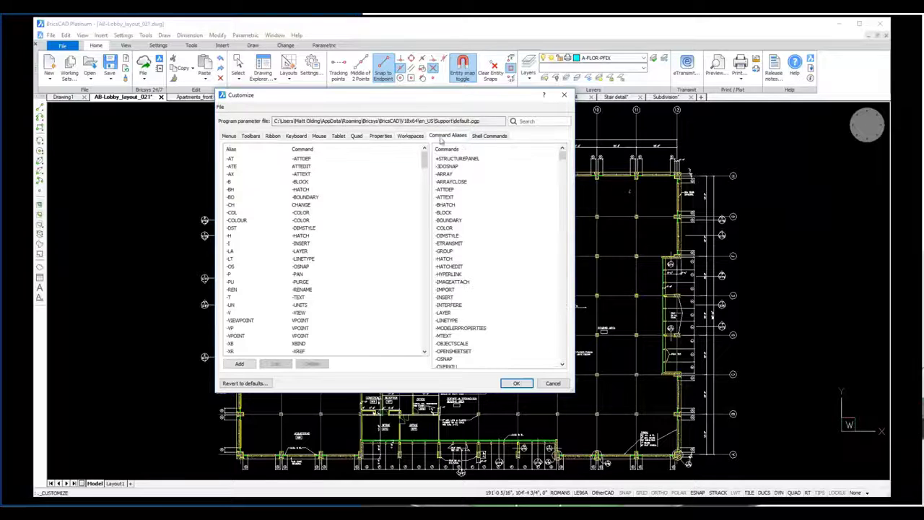
{"action": "scroll", "coordinate": [353, 237], "scroll_direction": "down", "scroll_amount": 6}
{"action": "scroll", "coordinate": [353, 237], "scroll_direction": "down", "scroll_amount": 8}
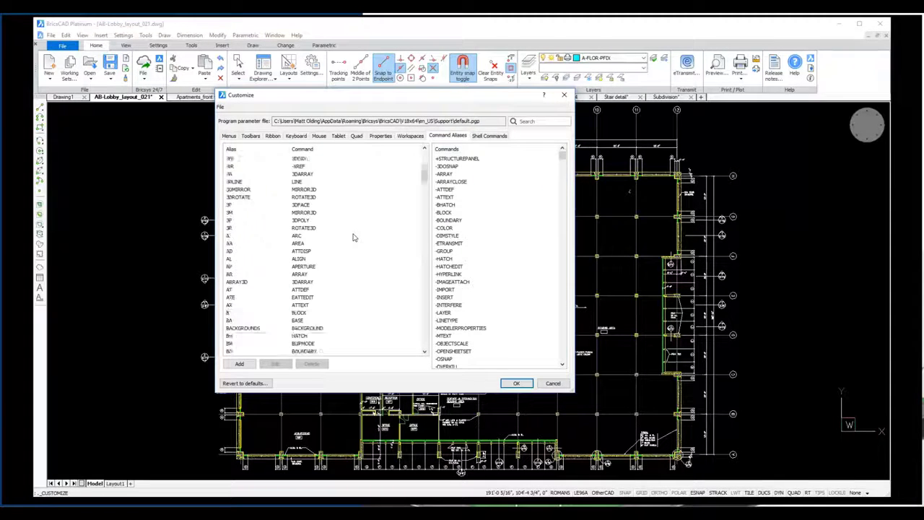
{"action": "left_click", "coordinate": [312, 236]}
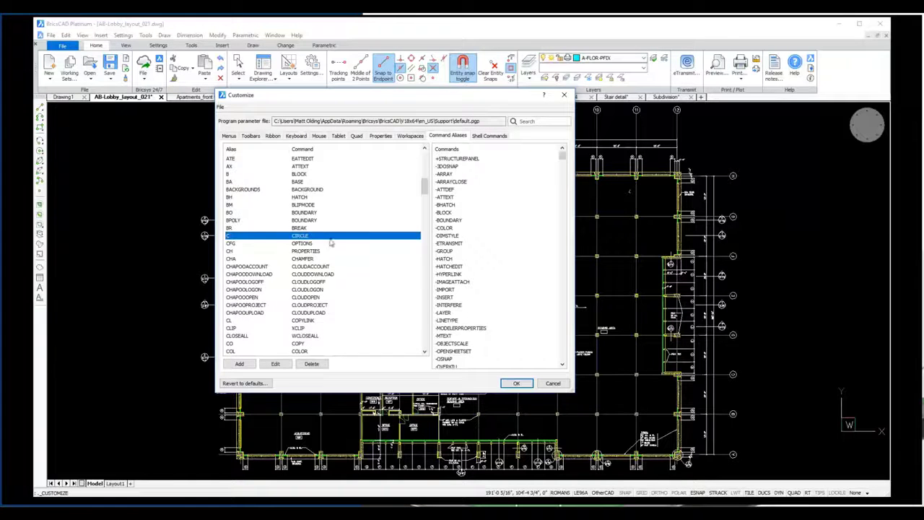
{"action": "right_click", "coordinate": [394, 242]}
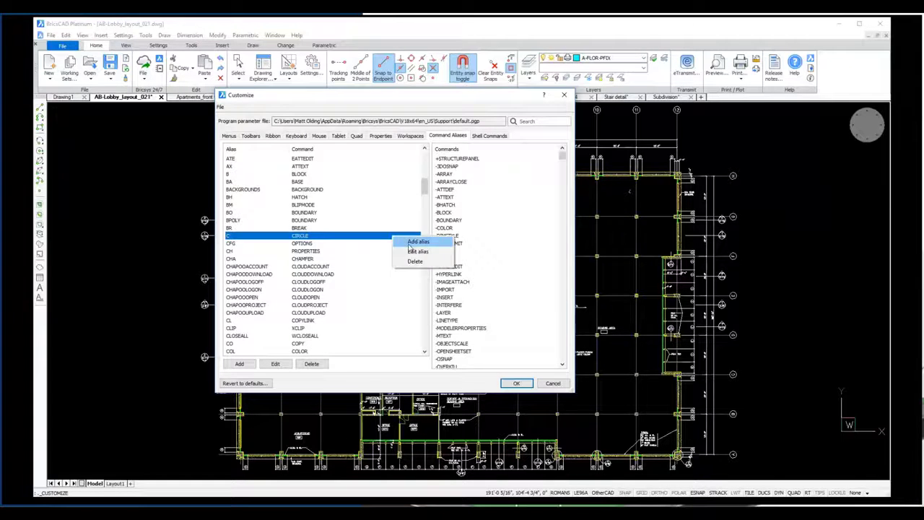
{"action": "left_click", "coordinate": [412, 250]}
{"action": "left_click", "coordinate": [416, 245]}
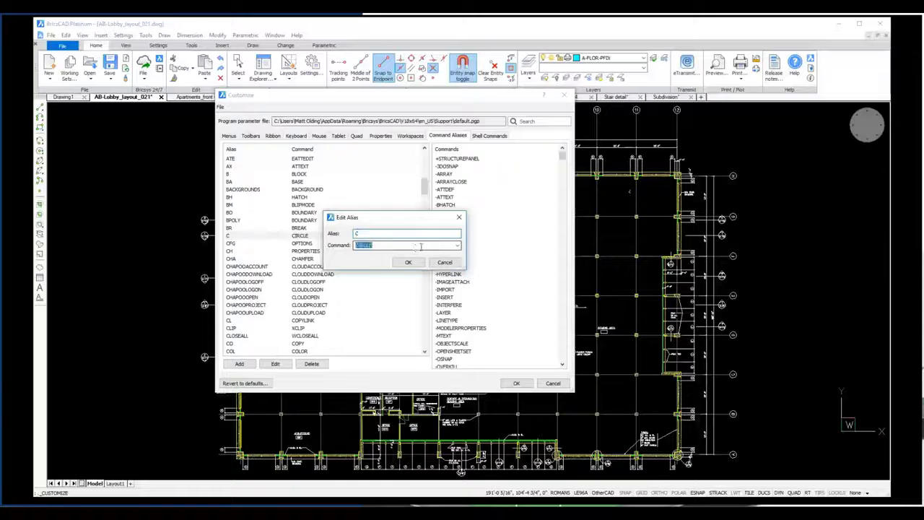
{"action": "left_click", "coordinate": [456, 247]}
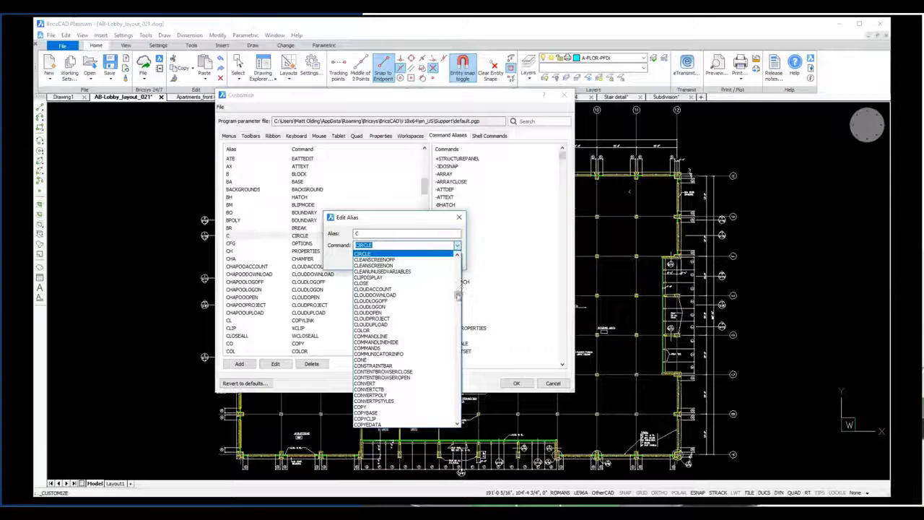
{"action": "left_click", "coordinate": [368, 407]}
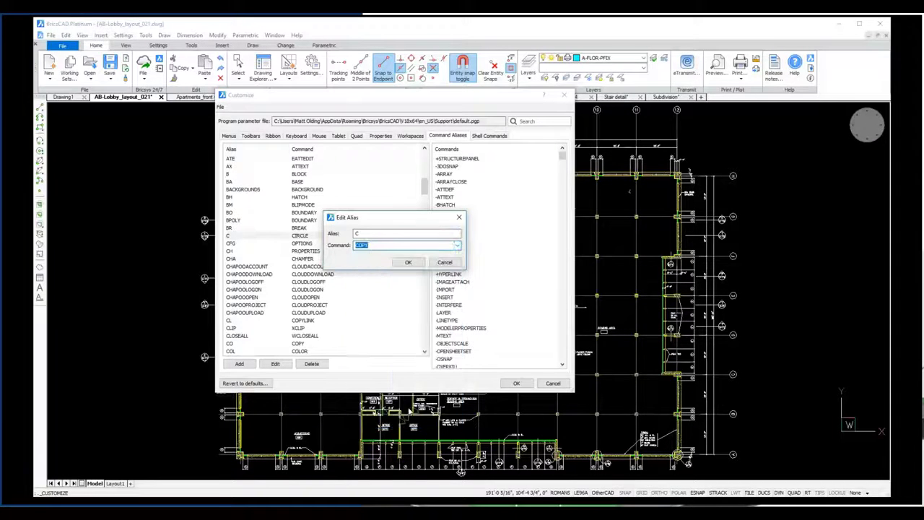
{"action": "left_click", "coordinate": [409, 262]}
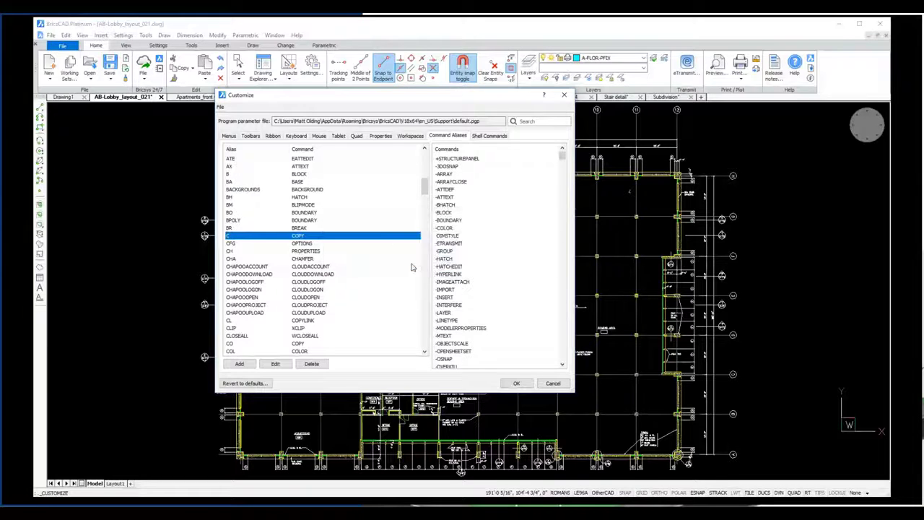
Look through the customization options for rollover properties, tablet, mouse button combinations and keyboard shortcuts.
{"action": "left_click", "coordinate": [380, 136]}
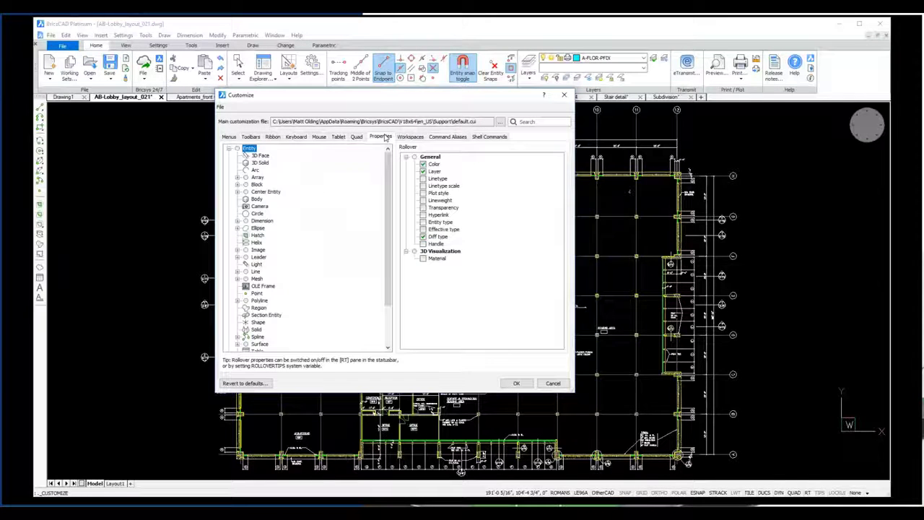
{"action": "left_click", "coordinate": [338, 137]}
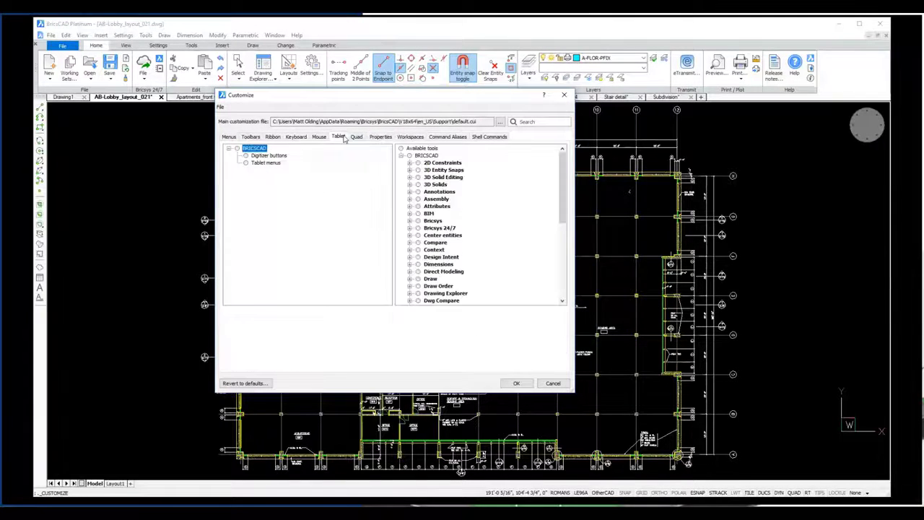
{"action": "left_click", "coordinate": [317, 137]}
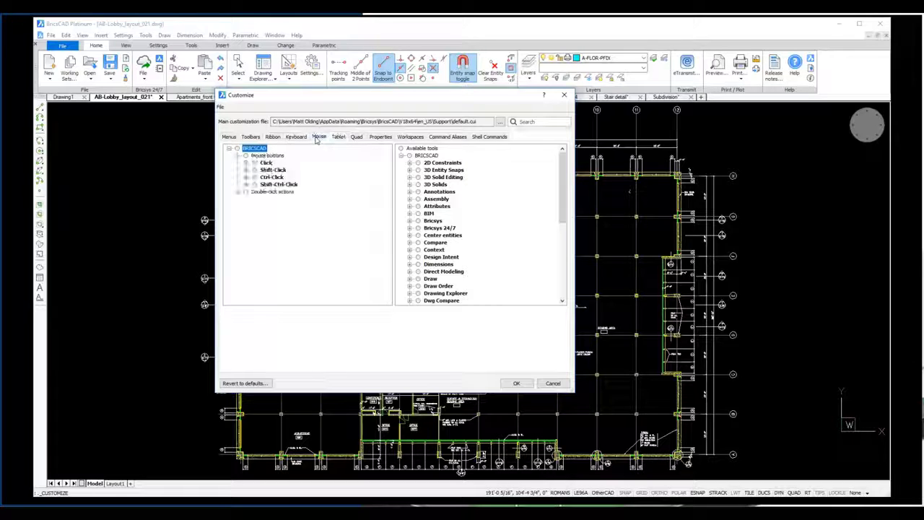
{"action": "left_click", "coordinate": [272, 170]}
{"action": "left_click", "coordinate": [272, 177]}
{"action": "left_click", "coordinate": [277, 185]}
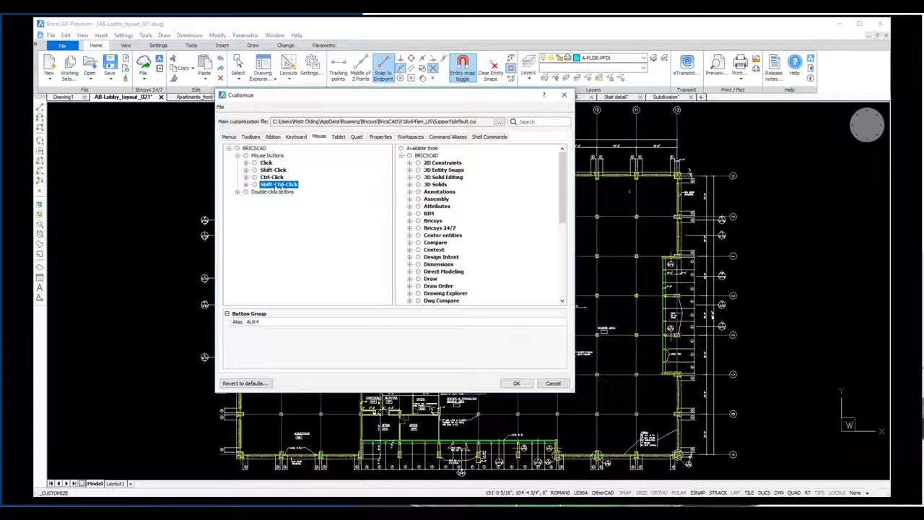
{"action": "left_click", "coordinate": [296, 137]}
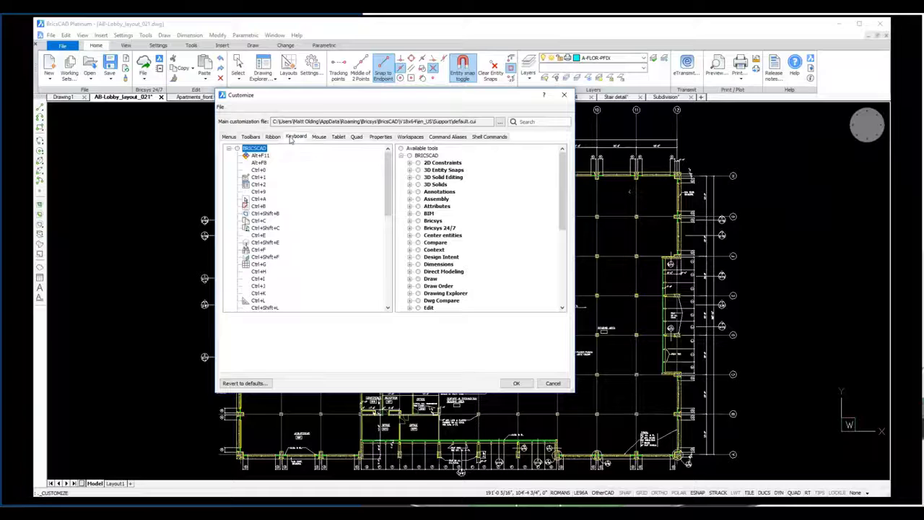
Examine the customizable contents of the Edit menu, the Standard toolbar and the Home 2D ribbon's Transmit panel.
{"action": "left_click", "coordinate": [228, 137]}
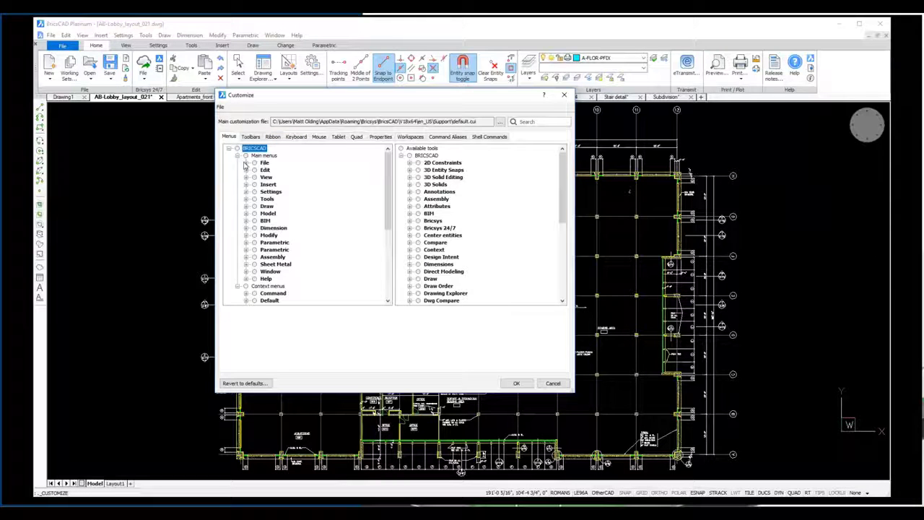
{"action": "left_click", "coordinate": [246, 170]}
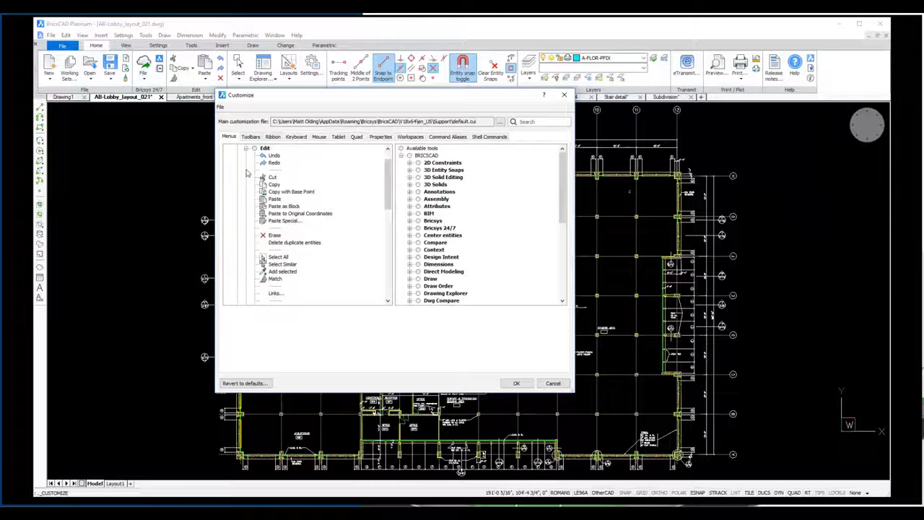
{"action": "left_click", "coordinate": [250, 137]}
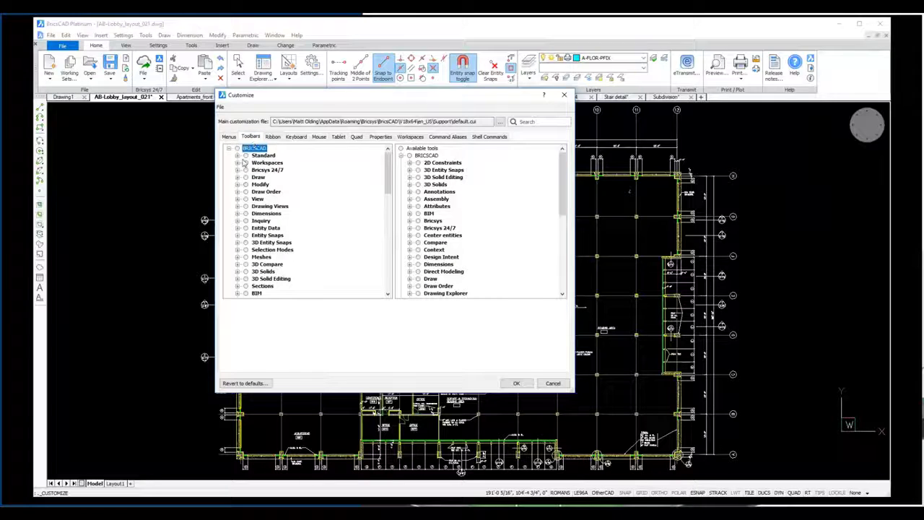
{"action": "left_click", "coordinate": [238, 156]}
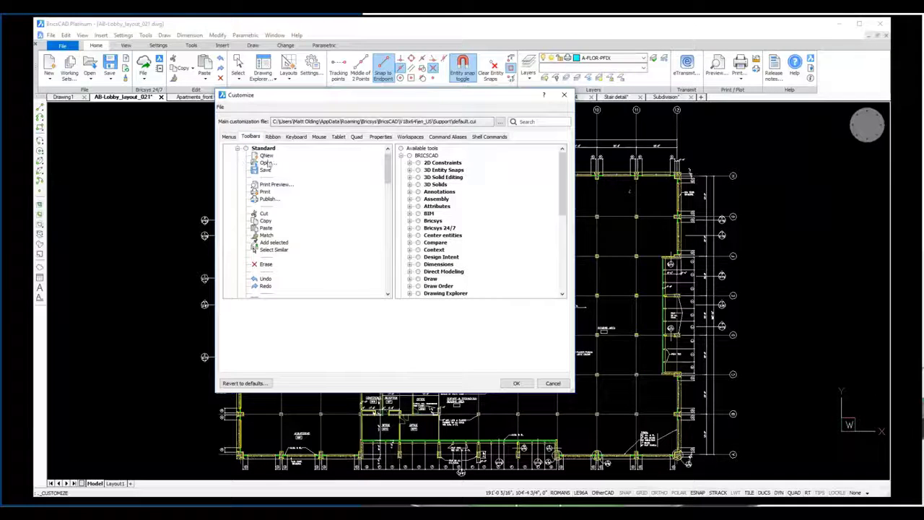
{"action": "left_click", "coordinate": [274, 138]}
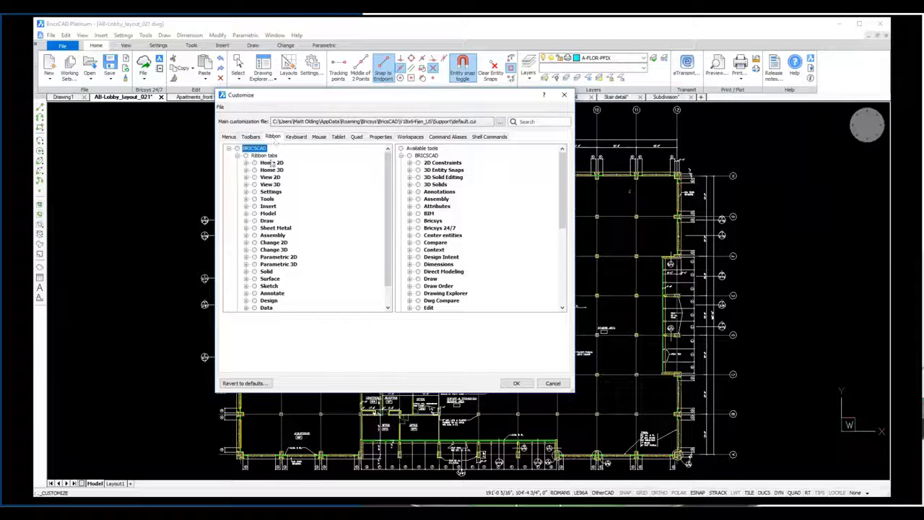
{"action": "left_click", "coordinate": [246, 163]}
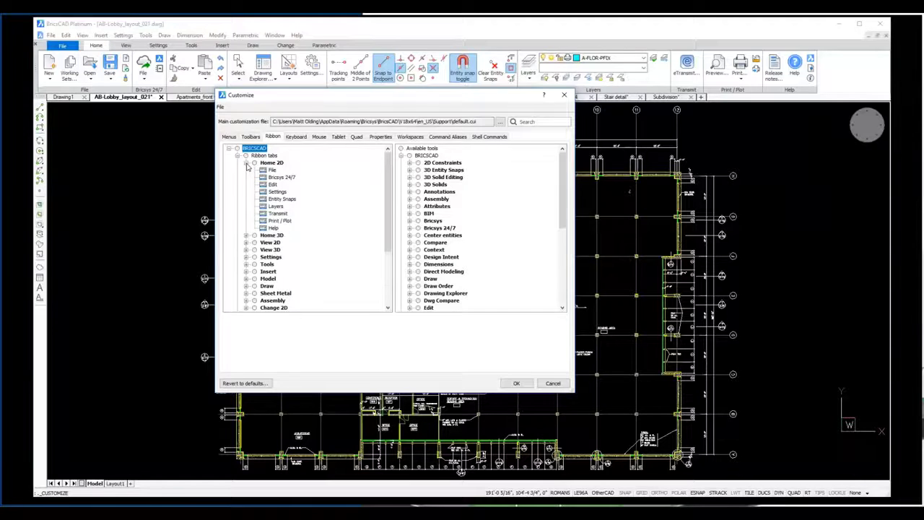
{"action": "left_click", "coordinate": [278, 214]}
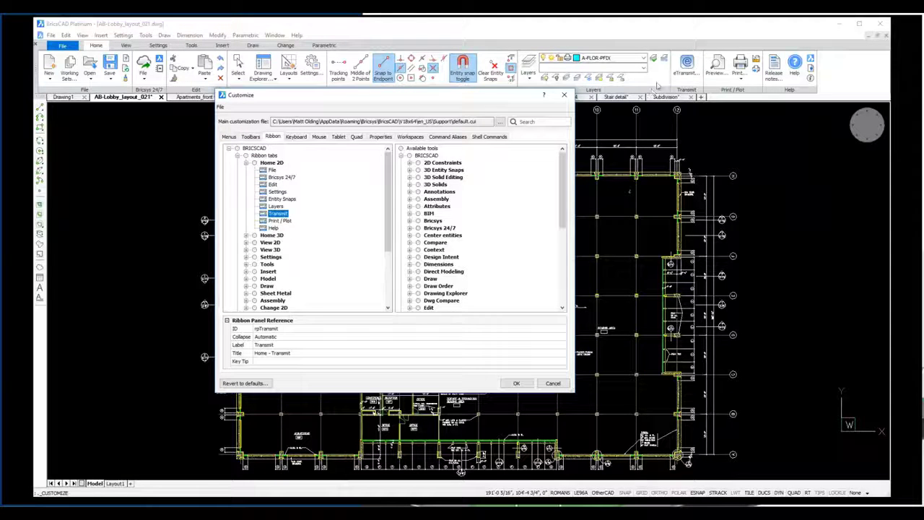
Remove the Transmit panel from the Home 2D ribbon tab and apply the customization.
{"action": "right_click", "coordinate": [286, 215]}
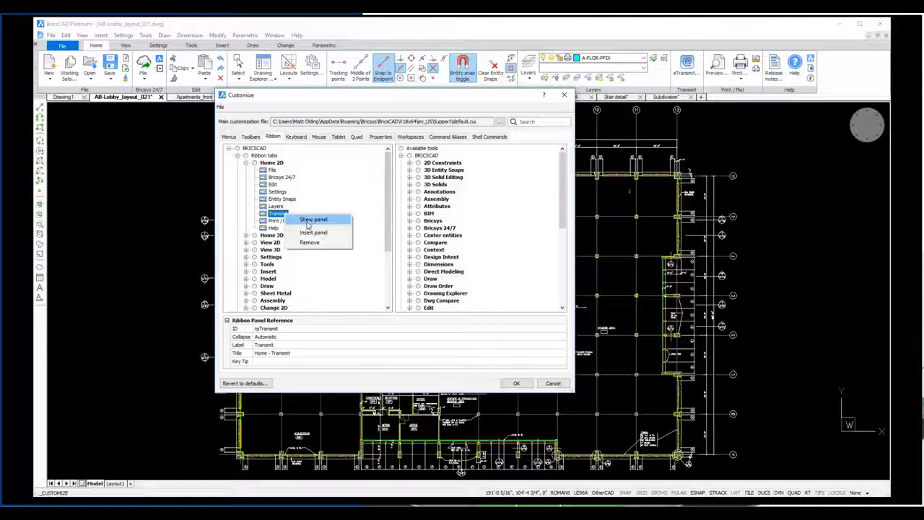
{"action": "left_click", "coordinate": [310, 220]}
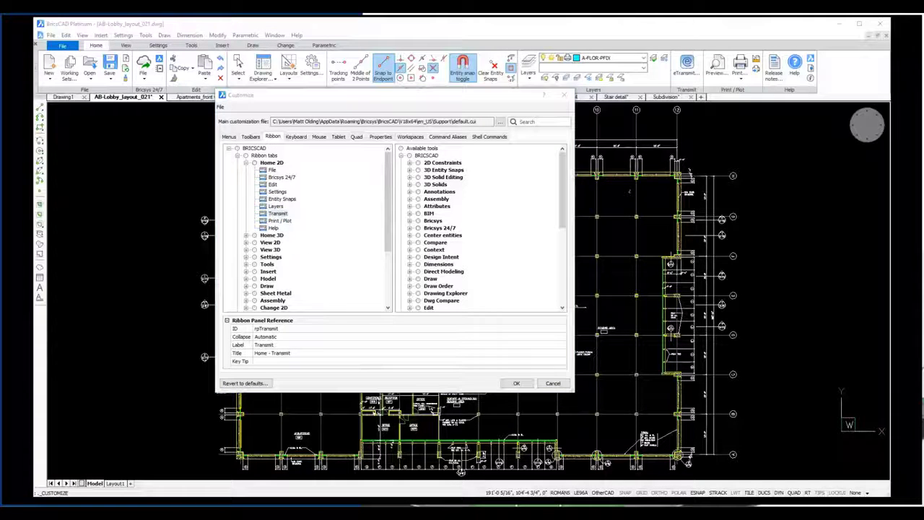
{"action": "left_click", "coordinate": [515, 382]}
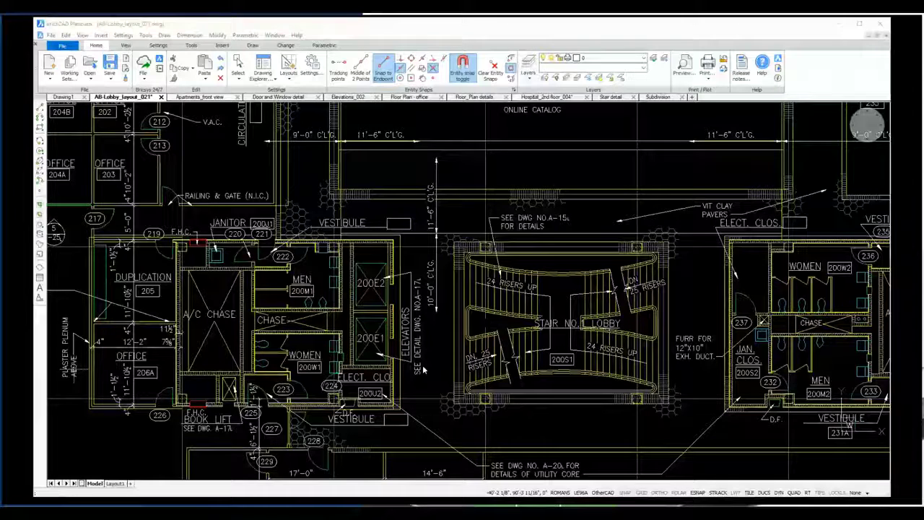
Examine the Quad's entity properties and its Edit, Modify, Draw and Select commands for the vertical line between the elevators and stair lobby.
{"action": "scroll", "coordinate": [426, 368], "scroll_direction": "up", "scroll_amount": 4}
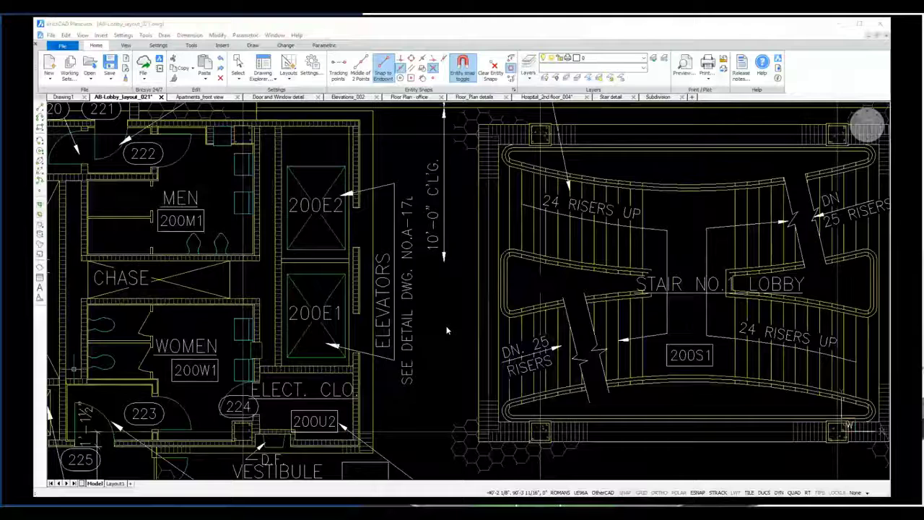
{"action": "scroll", "coordinate": [446, 330], "scroll_direction": "up", "scroll_amount": 2}
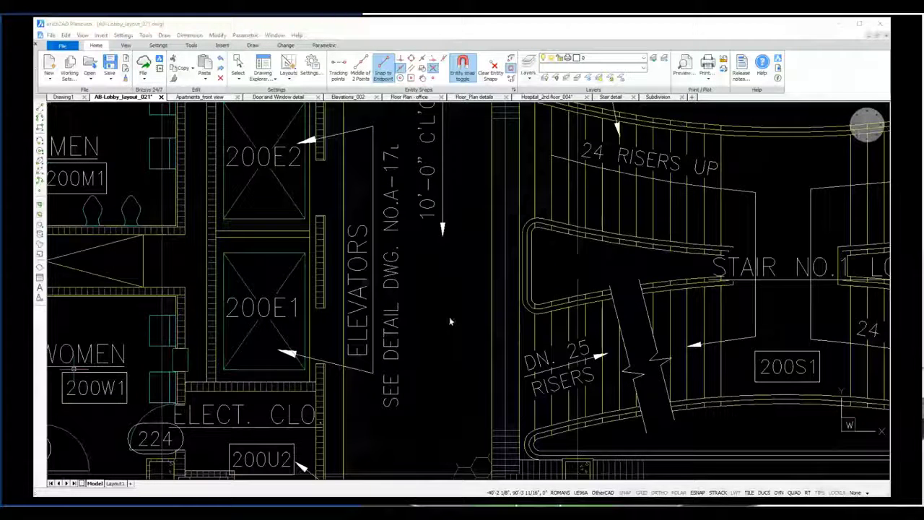
{"action": "left_click", "coordinate": [490, 236]}
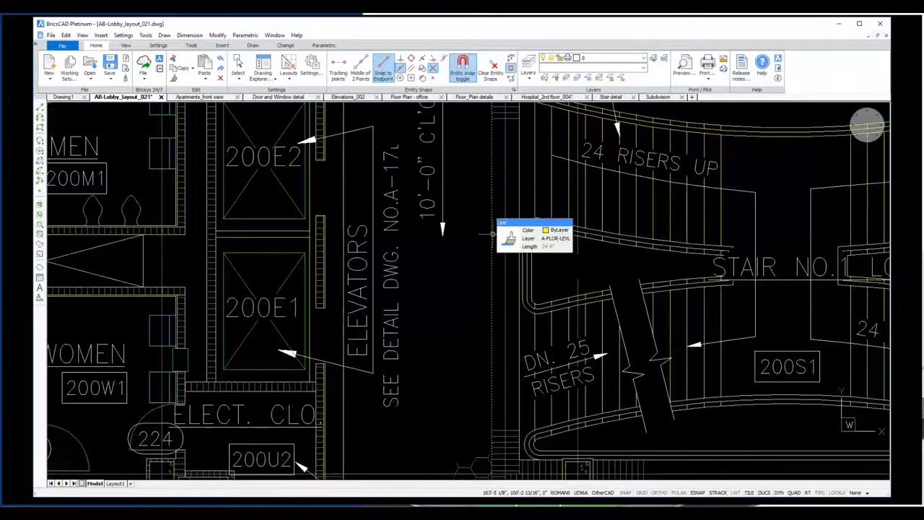
{"action": "mouse_move", "coordinate": [491, 234]}
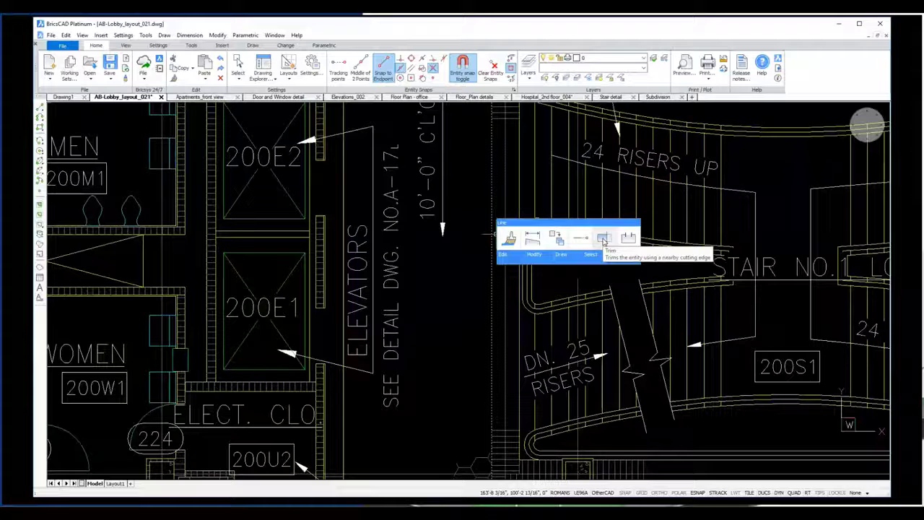
{"action": "mouse_move", "coordinate": [509, 258]}
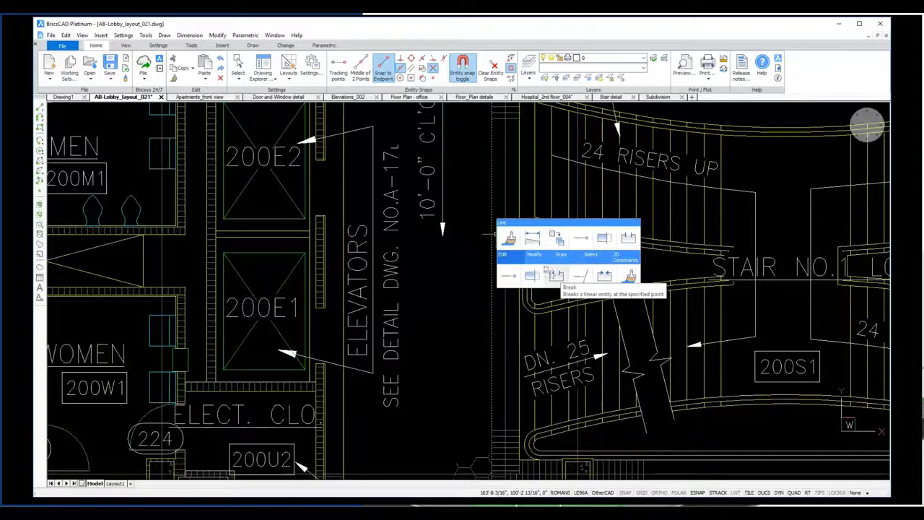
{"action": "mouse_move", "coordinate": [543, 260]}
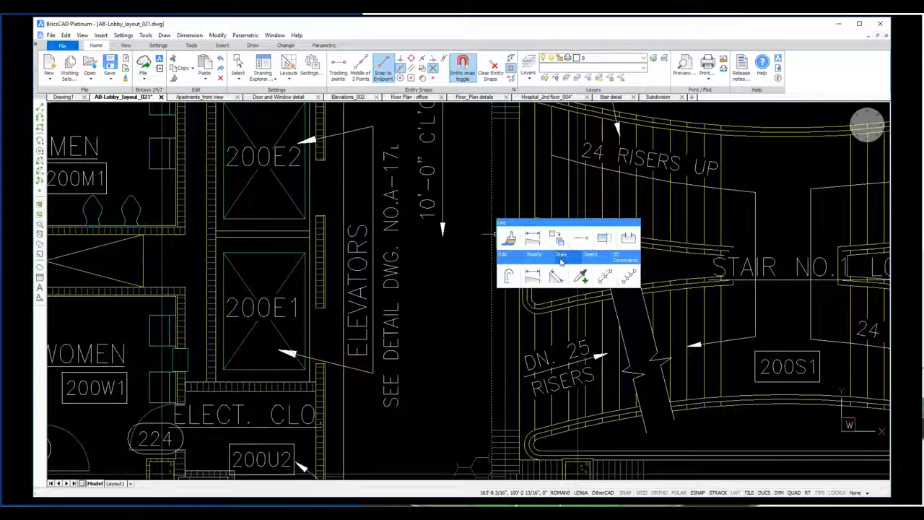
{"action": "mouse_move", "coordinate": [592, 259]}
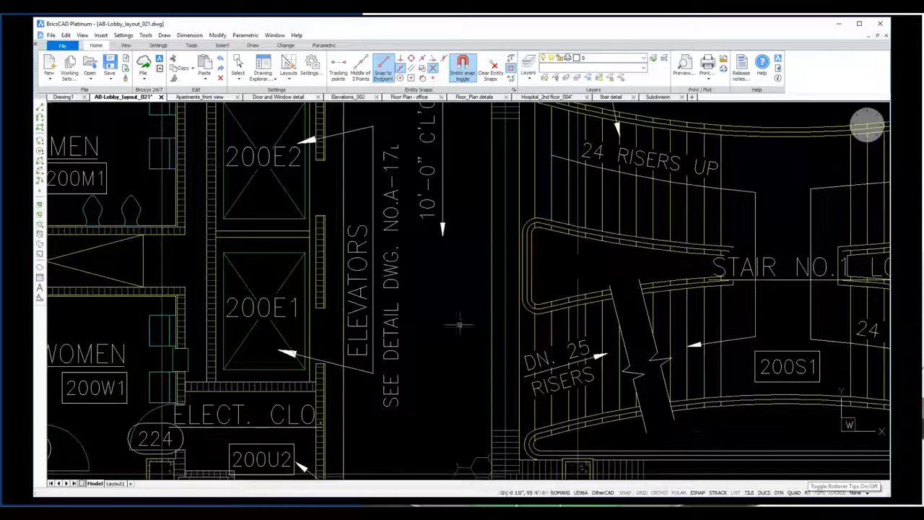
Add a horizontal linear dimension to the upper edge of elevator 200E2, placed just above it.
{"action": "right_click", "coordinate": [439, 299]}
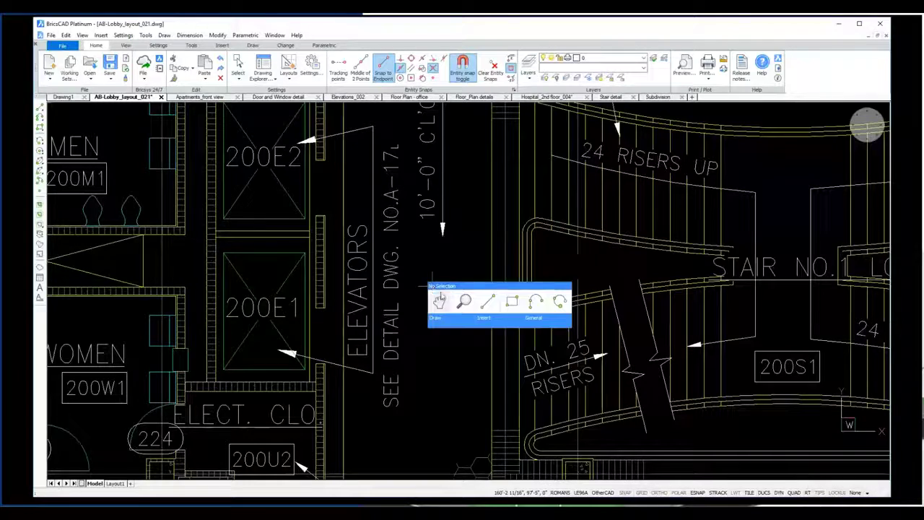
{"action": "left_click", "coordinate": [440, 299]}
{"action": "mouse_move", "coordinate": [435, 285]}
{"action": "left_mouse_down"}
{"action": "mouse_move", "coordinate": [468, 351]}
{"action": "mouse_move", "coordinate": [536, 431]}
{"action": "mouse_move", "coordinate": [644, 458]}
{"action": "mouse_move", "coordinate": [717, 435]}
{"action": "mouse_move", "coordinate": [726, 374]}
{"action": "left_mouse_up"}
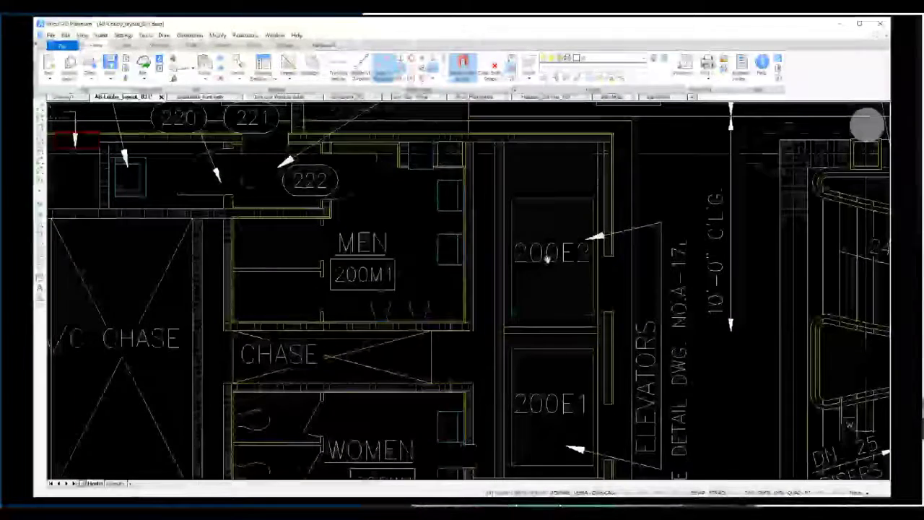
{"action": "right_click", "coordinate": [543, 176]}
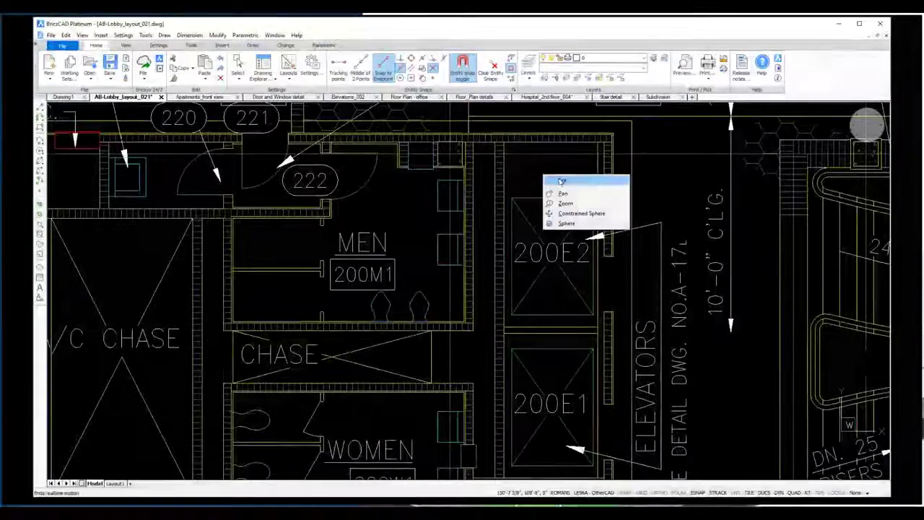
{"action": "left_click", "coordinate": [557, 180]}
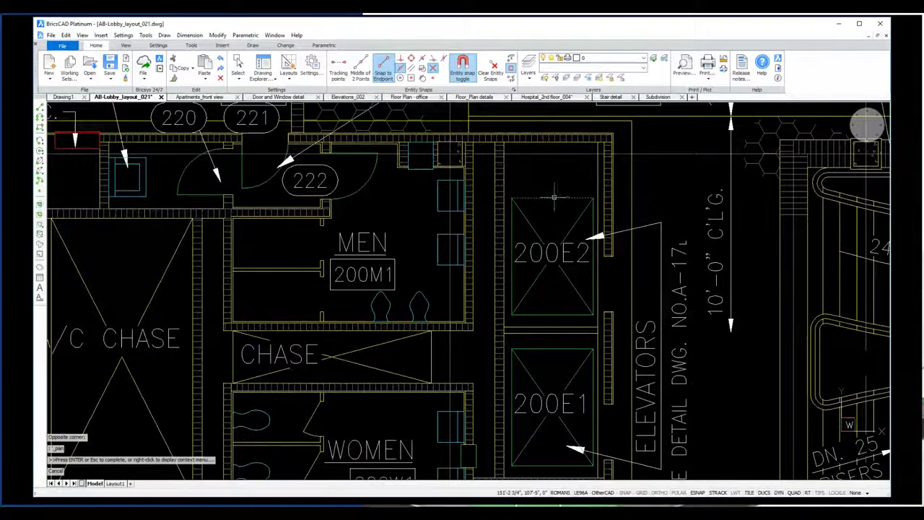
{"action": "mouse_move", "coordinate": [554, 195]}
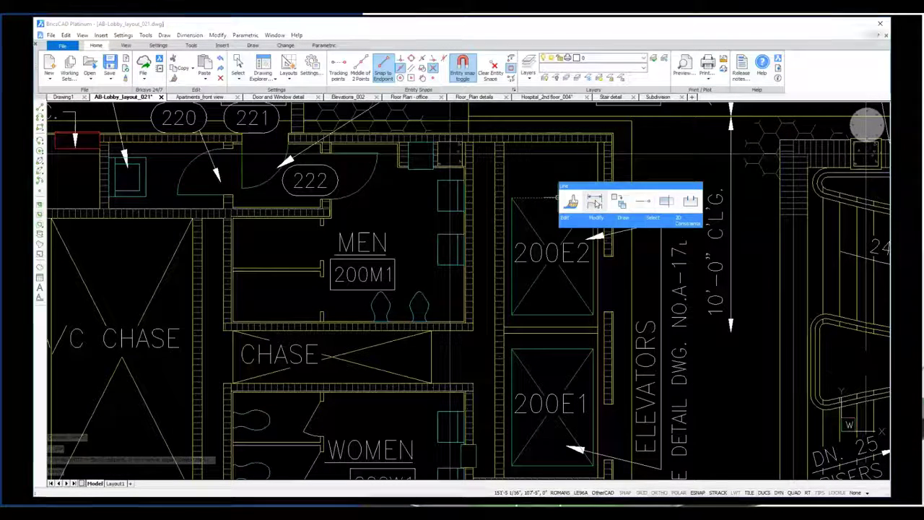
{"action": "left_click", "coordinate": [572, 189]}
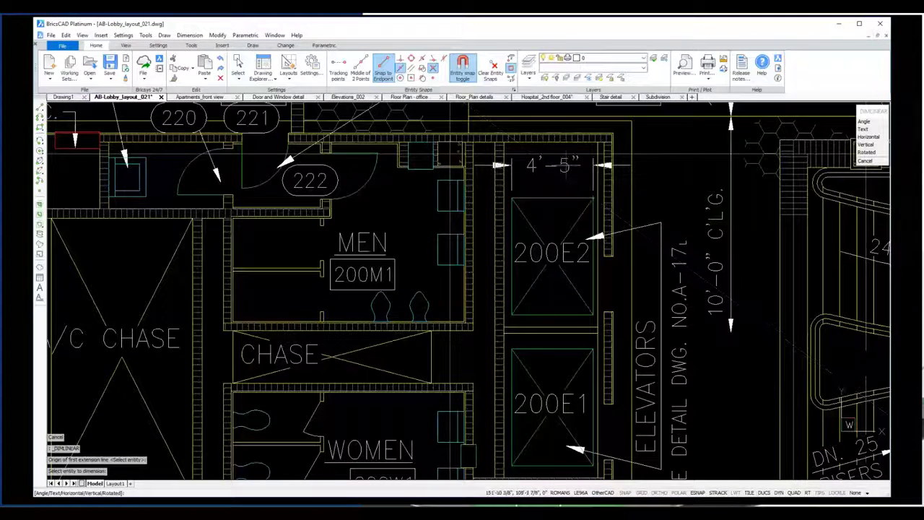
{"action": "left_click", "coordinate": [614, 173]}
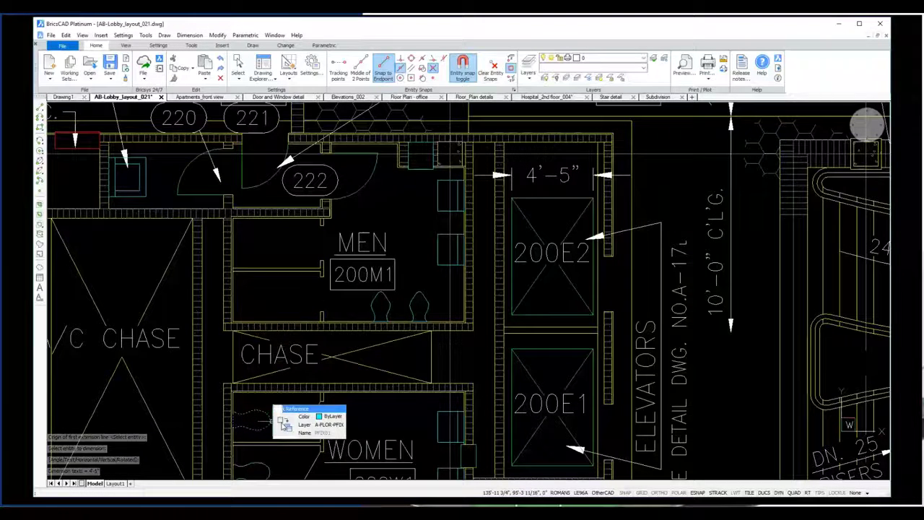
Copy the upper toilet block from the women's room into both stalls of the men's room against the chase wall.
{"action": "left_click", "coordinate": [284, 423]}
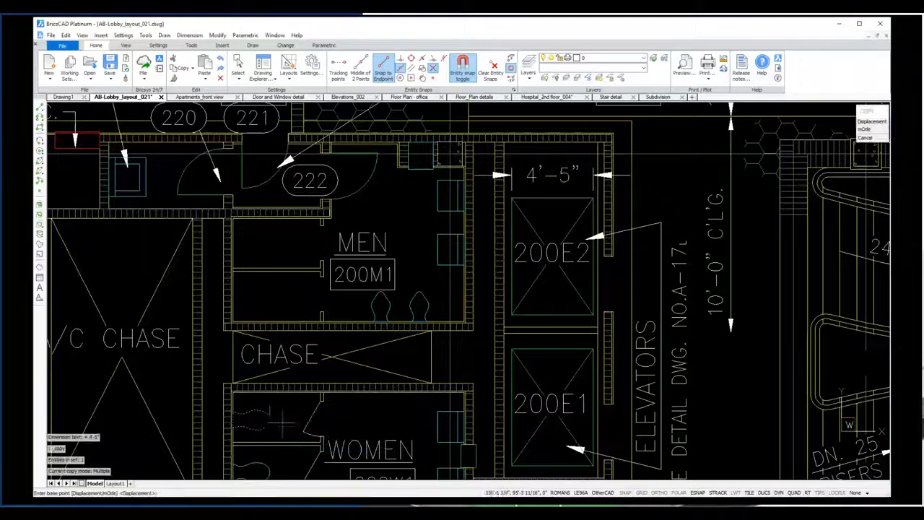
{"action": "left_click", "coordinate": [233, 418]}
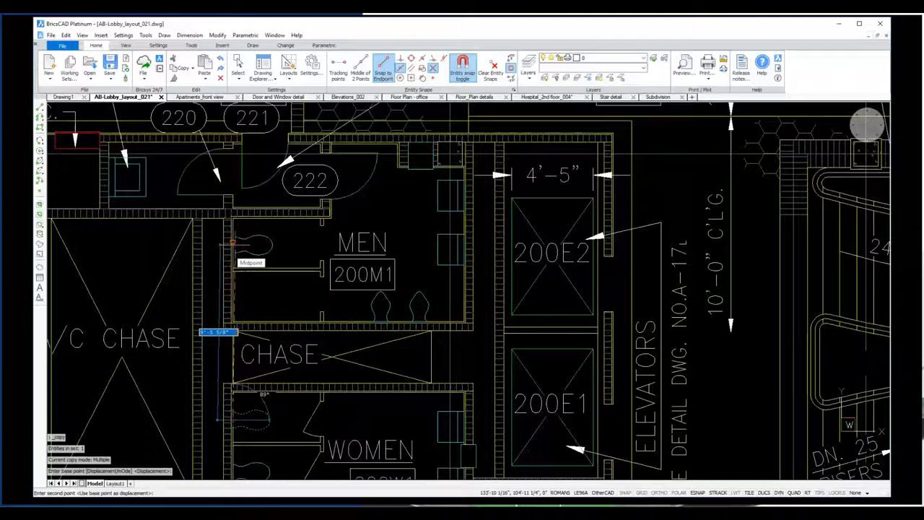
{"action": "left_click", "coordinate": [232, 241]}
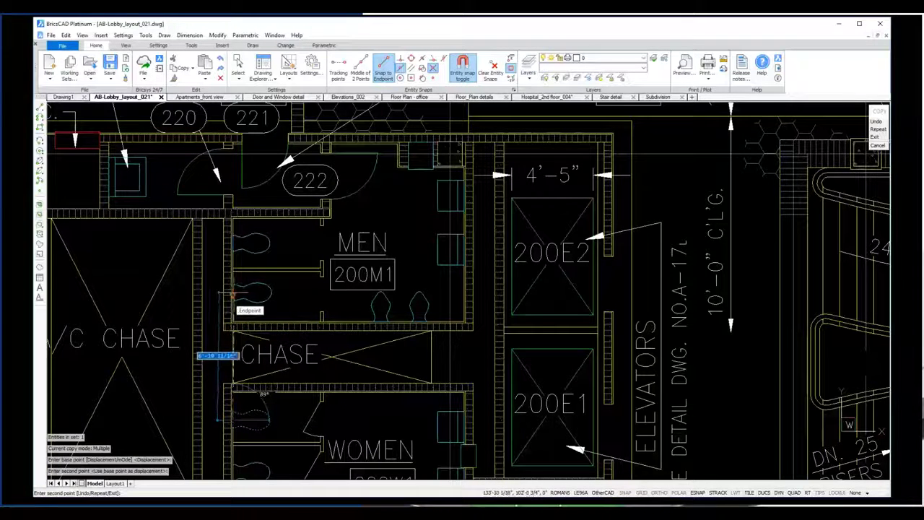
{"action": "left_click", "coordinate": [232, 294]}
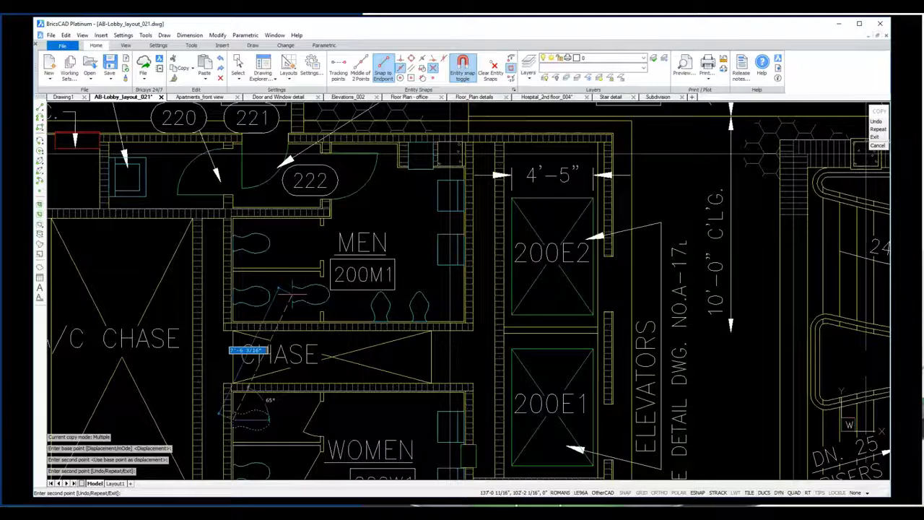
{"action": "key", "text": "Escape"}
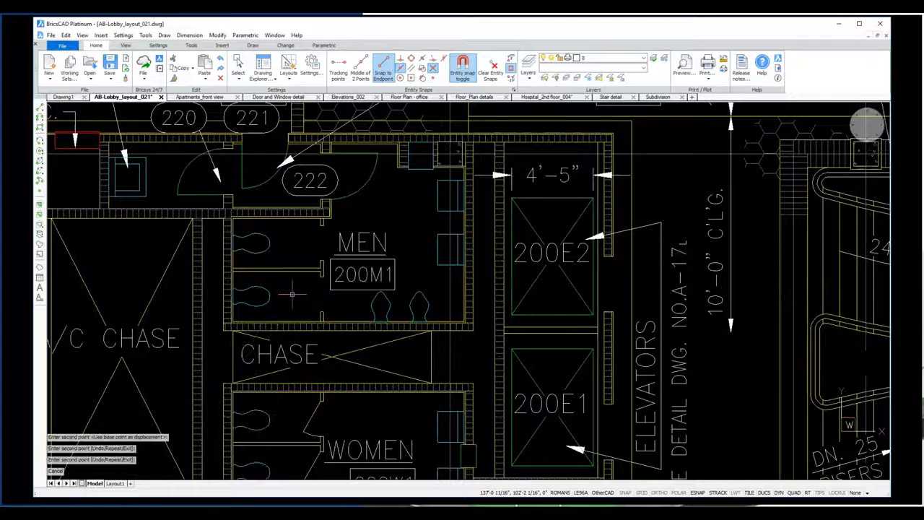
Copy the upper stall door block from the women's room to both stall openings in the men's room.
{"action": "left_click", "coordinate": [315, 410]}
{"action": "left_click", "coordinate": [320, 401]}
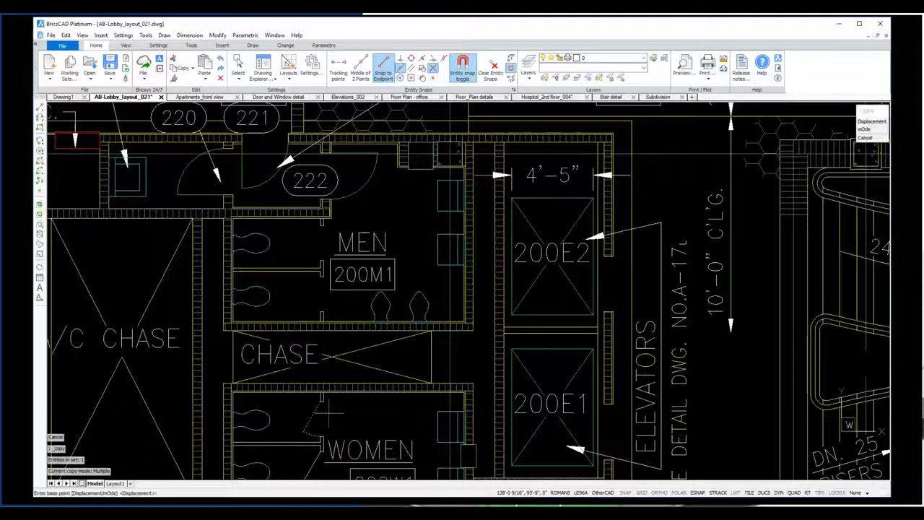
{"action": "left_click", "coordinate": [320, 399]}
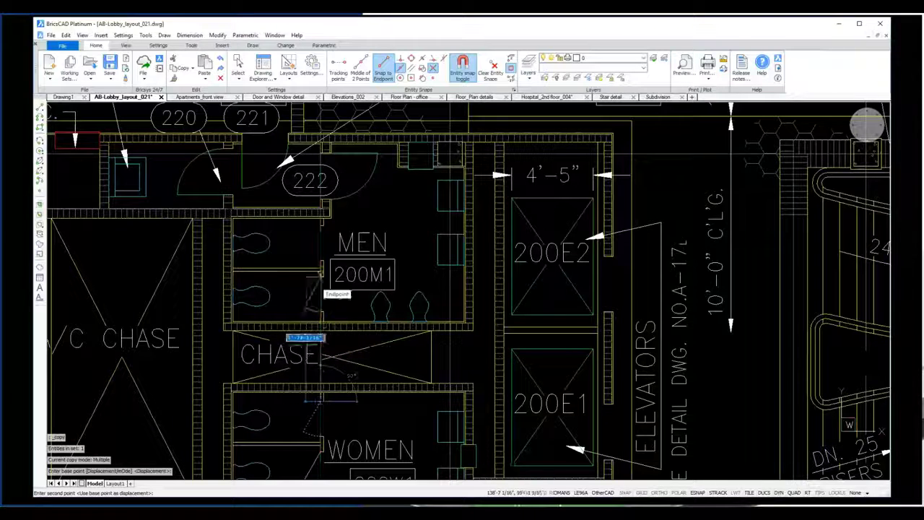
{"action": "left_click", "coordinate": [320, 226]}
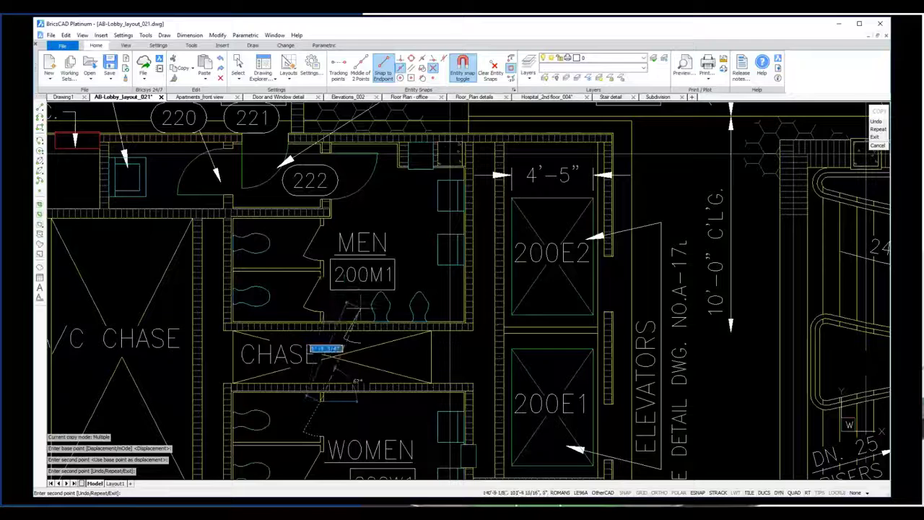
{"action": "left_click", "coordinate": [867, 124]}
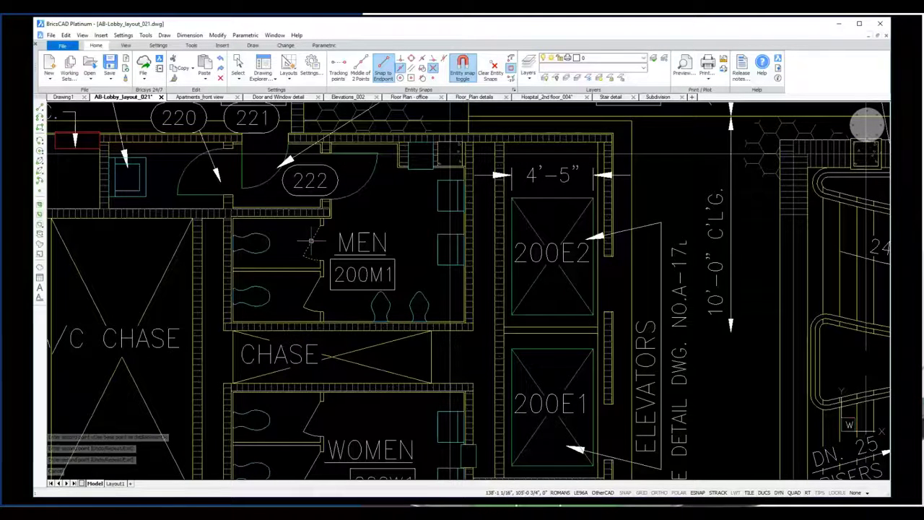
Match the properties of door 222 onto the four stall doors in the men's and women's rooms.
{"action": "mouse_move", "coordinate": [311, 241]}
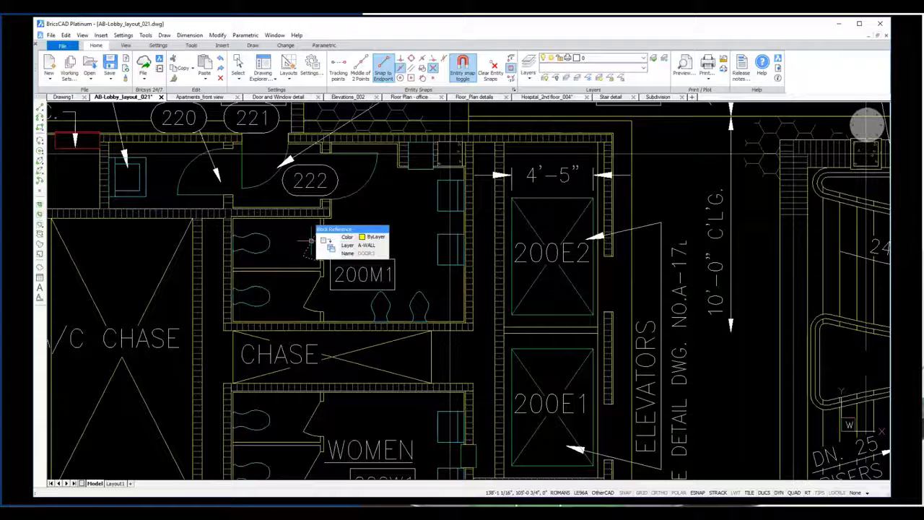
{"action": "mouse_move", "coordinate": [352, 193]}
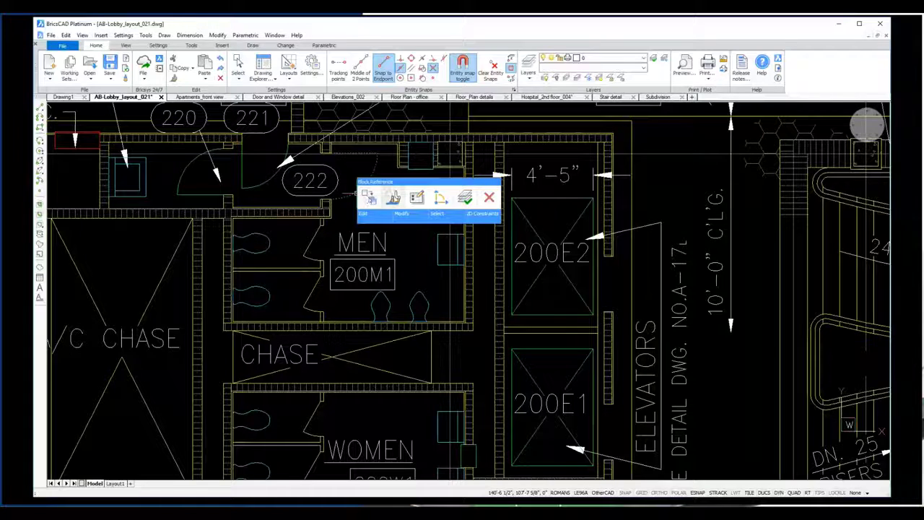
{"action": "left_click", "coordinate": [394, 198]}
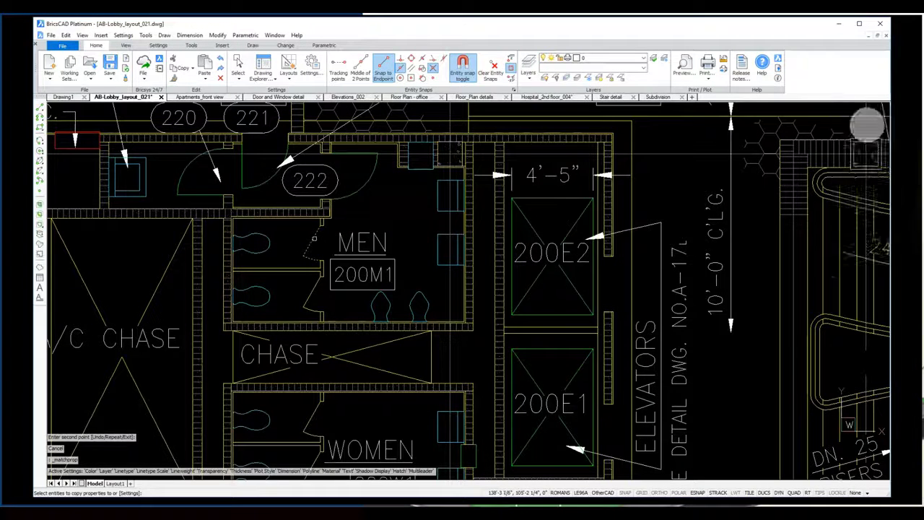
{"action": "left_click", "coordinate": [315, 283]}
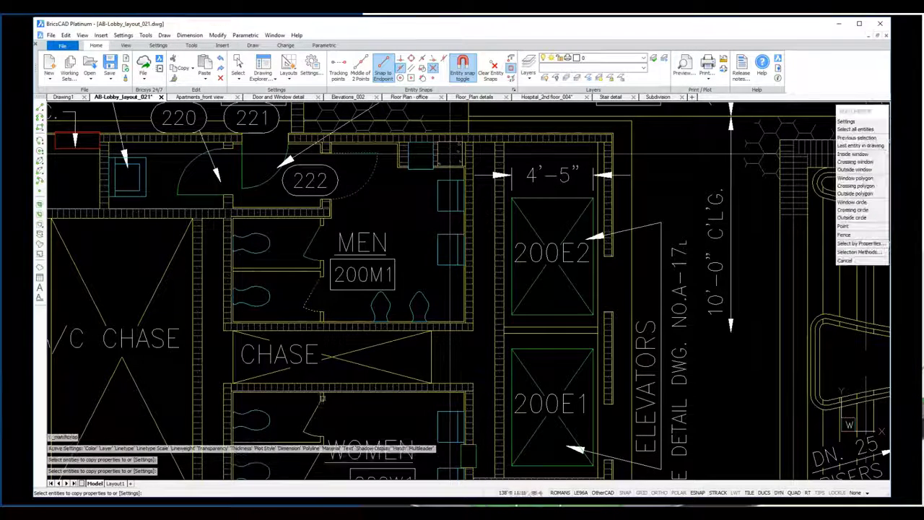
{"action": "left_click", "coordinate": [315, 409]}
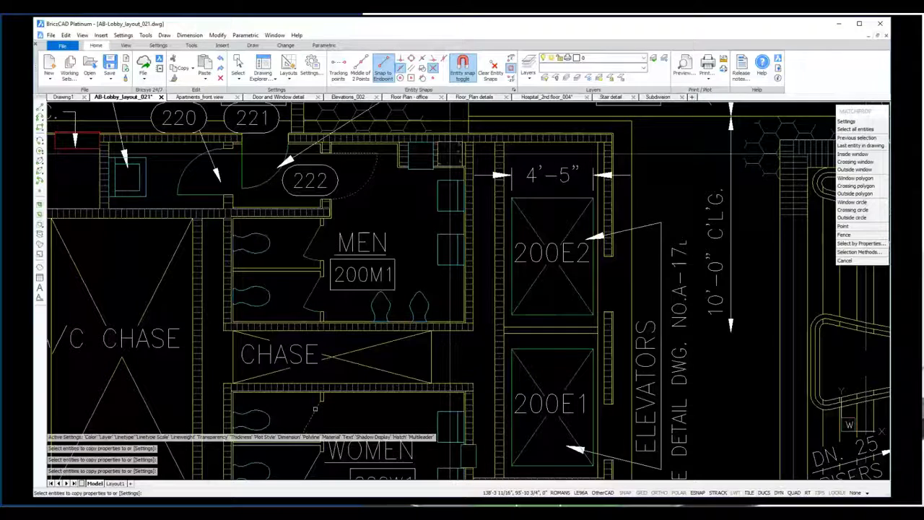
{"action": "left_click", "coordinate": [313, 463]}
{"action": "left_click", "coordinate": [866, 124]}
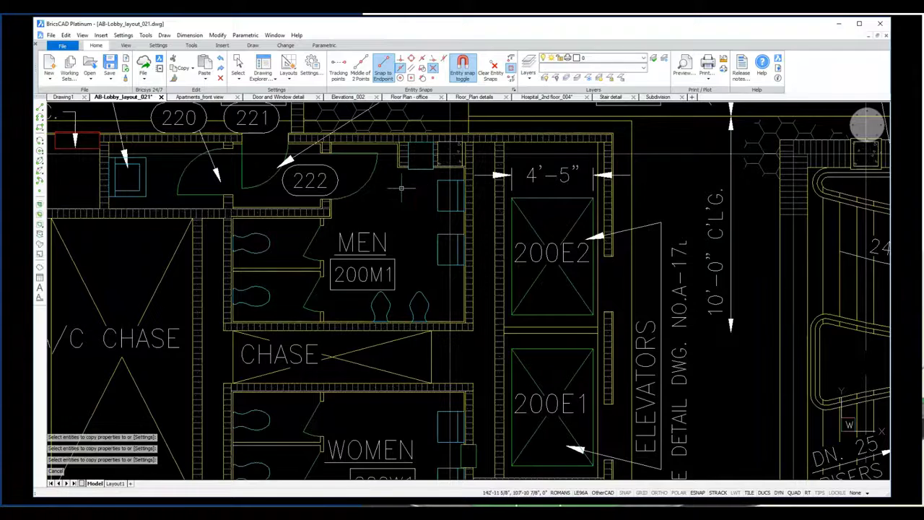
Check the rollover properties of the MEN room label and switch to the Hospital_2nd floor_004 drawing.
{"action": "mouse_move", "coordinate": [388, 233]}
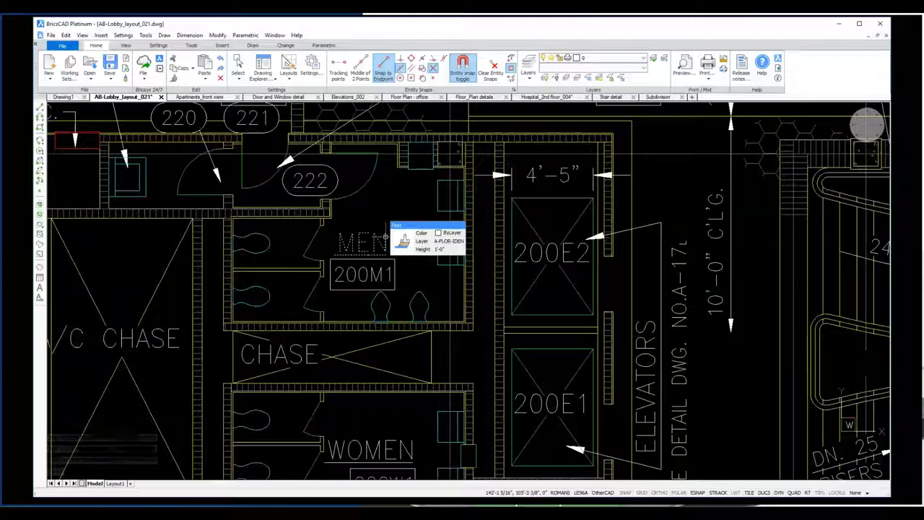
{"action": "mouse_move", "coordinate": [454, 258]}
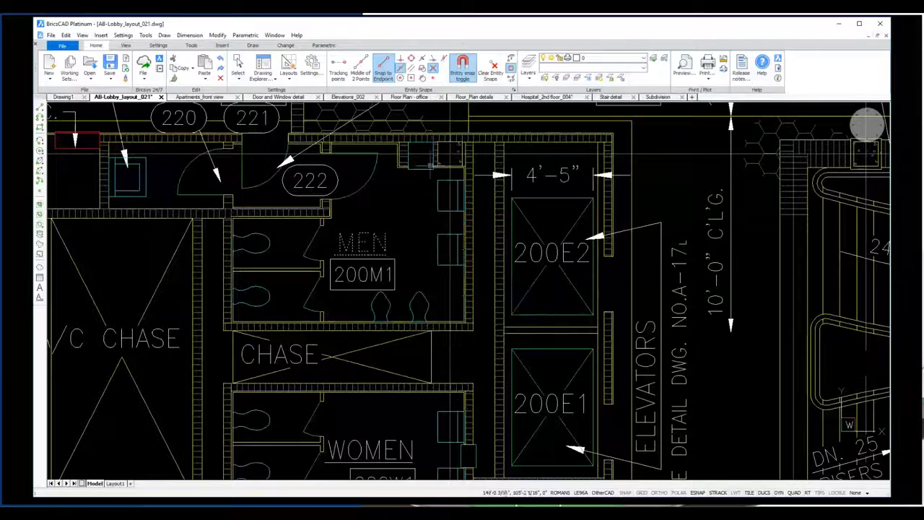
{"action": "left_click", "coordinate": [546, 97]}
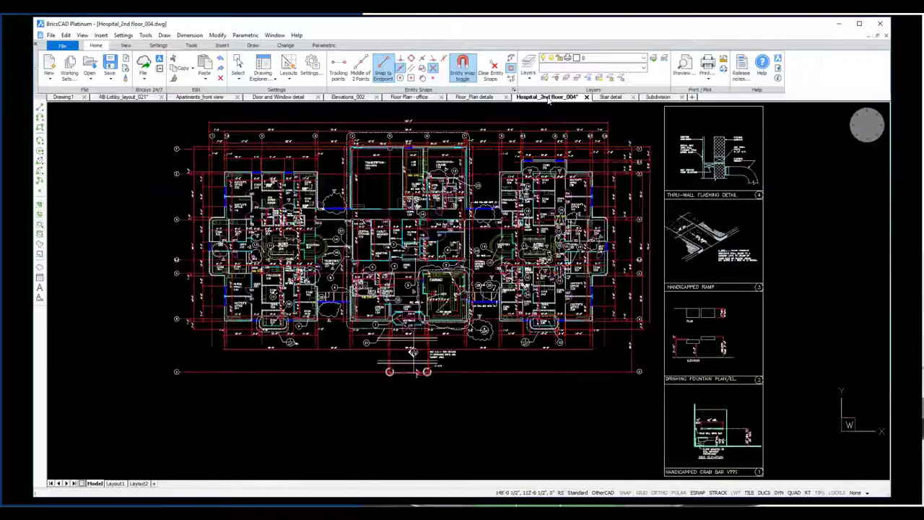
Turn on the clean screen display from the Quad's General commands.
{"action": "right_click", "coordinate": [111, 231]}
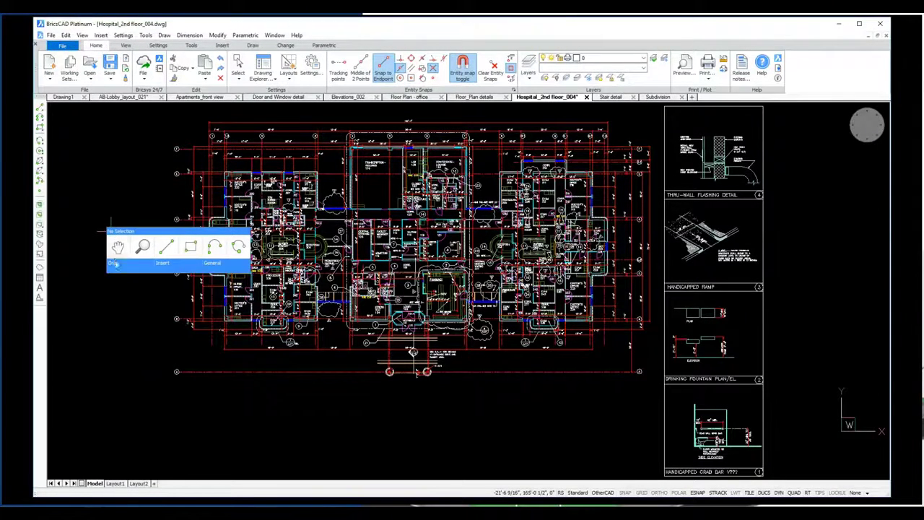
{"action": "mouse_move", "coordinate": [182, 267]}
{"action": "mouse_move", "coordinate": [217, 268]}
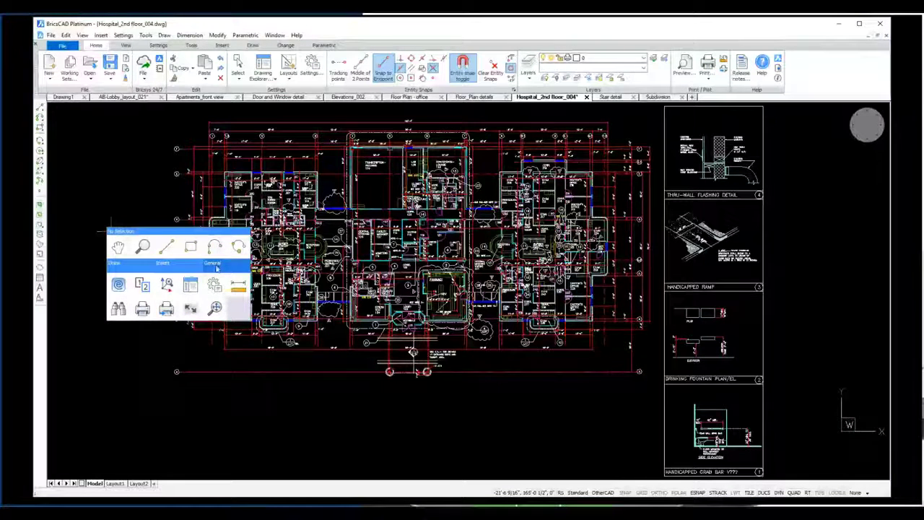
{"action": "left_click", "coordinate": [190, 310]}
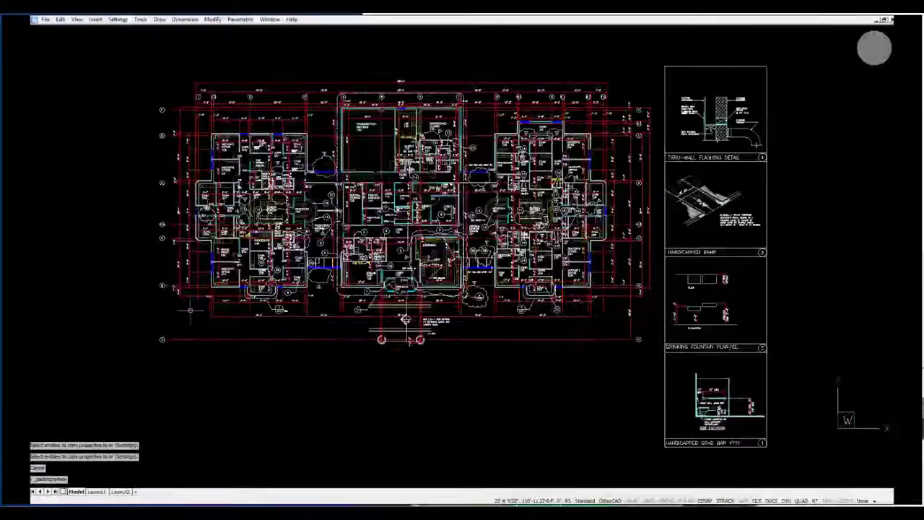
Hatch the small yellow rectangle against the wall next to Closet 220 using its polyline as the boundary.
{"action": "scroll", "coordinate": [114, 114], "scroll_direction": "down", "scroll_amount": 1}
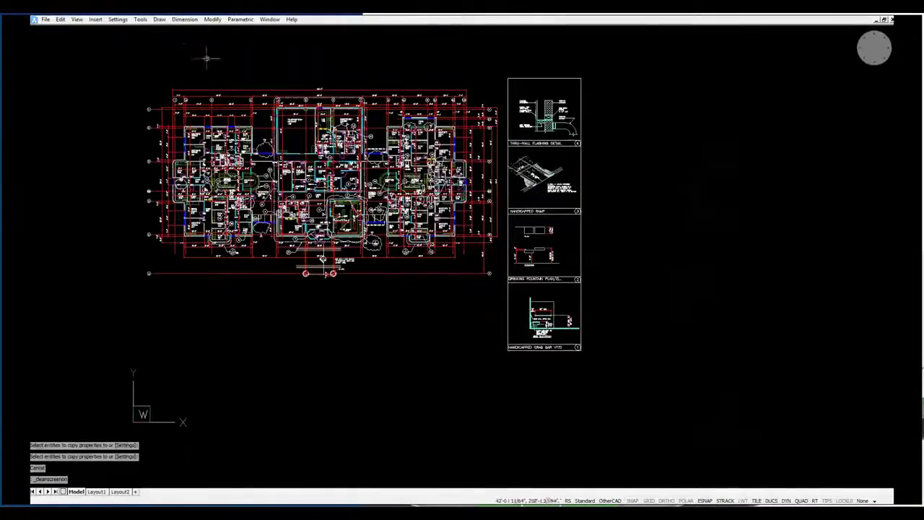
{"action": "scroll", "coordinate": [228, 92], "scroll_direction": "up", "scroll_amount": 3}
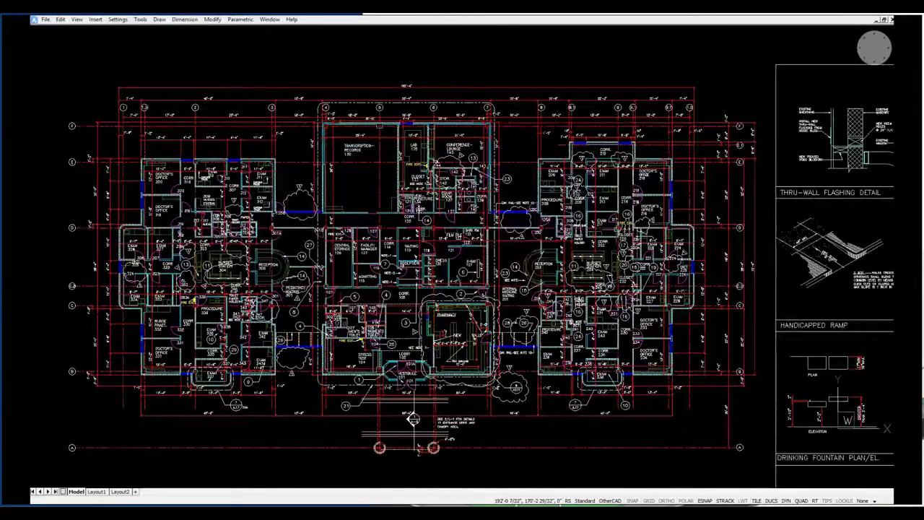
{"action": "scroll", "coordinate": [505, 216], "scroll_direction": "up", "scroll_amount": 5}
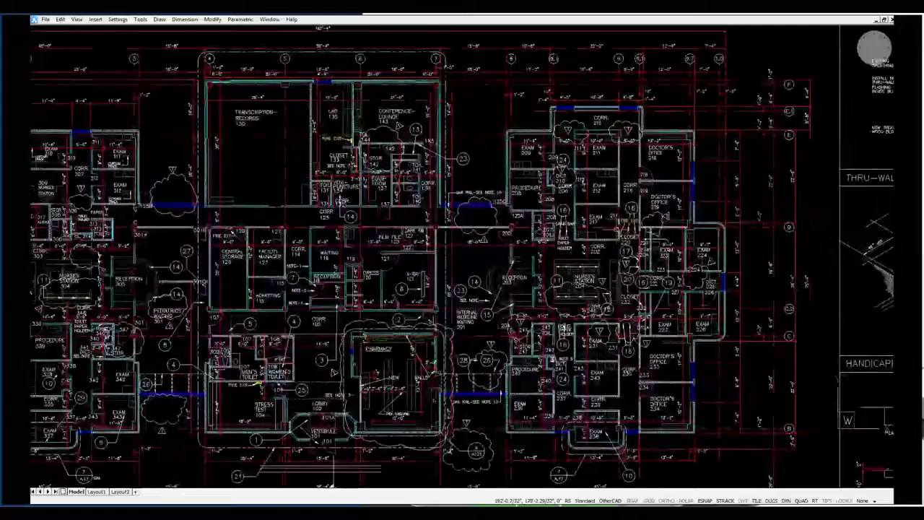
{"action": "scroll", "coordinate": [602, 225], "scroll_direction": "up", "scroll_amount": 6}
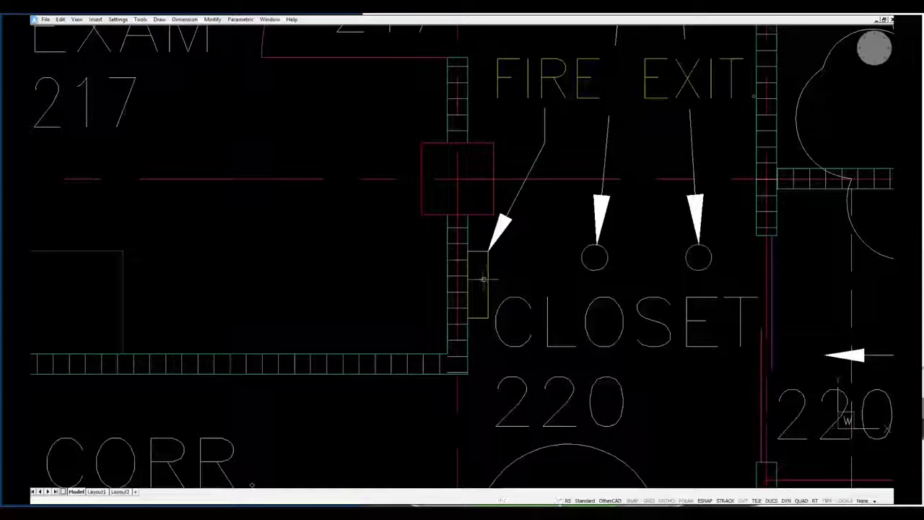
{"action": "mouse_move", "coordinate": [488, 278]}
{"action": "mouse_move", "coordinate": [535, 286]}
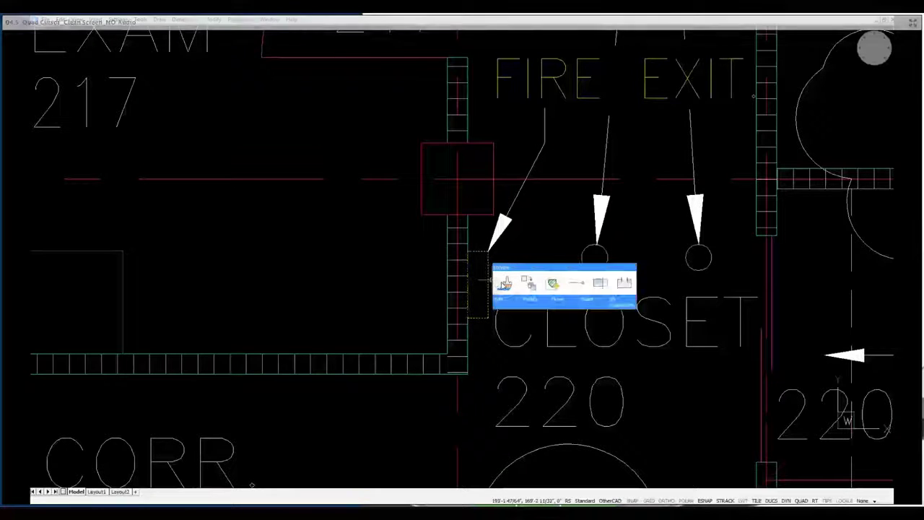
{"action": "left_click", "coordinate": [553, 283]}
Set the scale of the rectangle's ANSI31 hatch to 10.
{"action": "double_click", "coordinate": [481, 278]}
{"action": "double_click", "coordinate": [319, 246]}
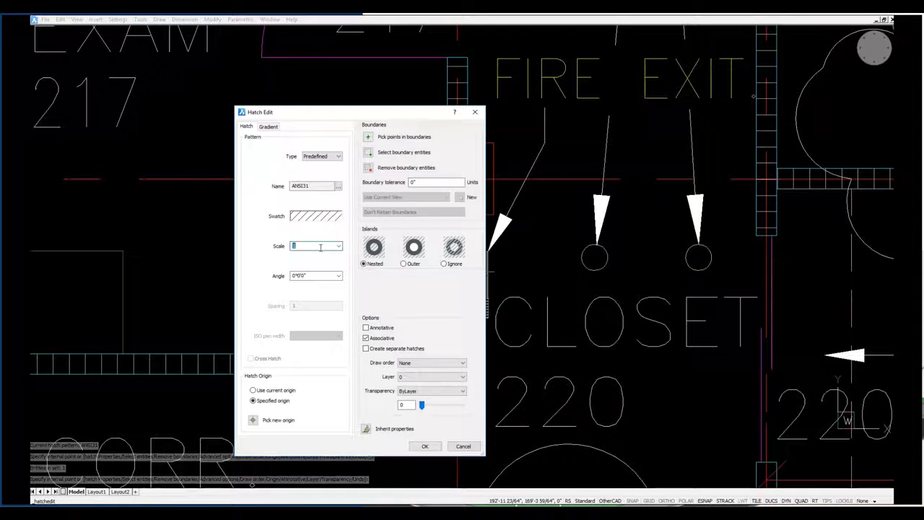
{"action": "type", "text": "10"}
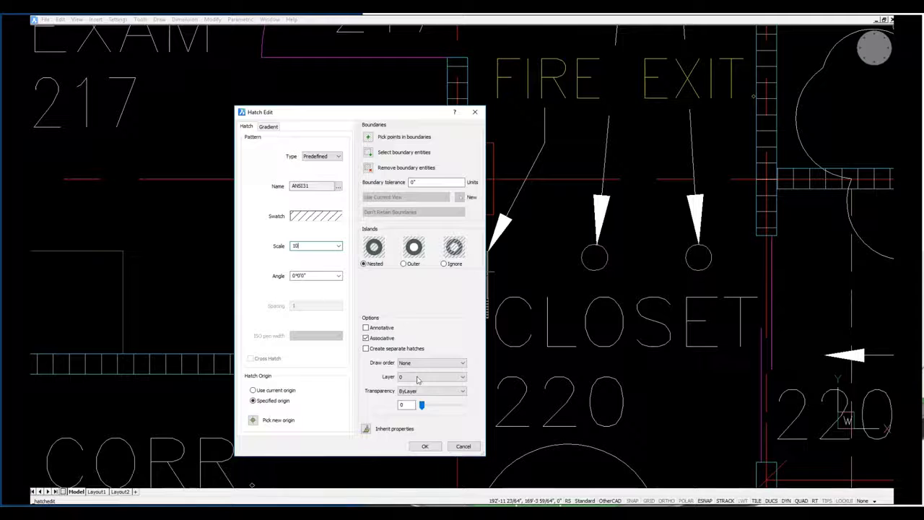
{"action": "left_click", "coordinate": [425, 446]}
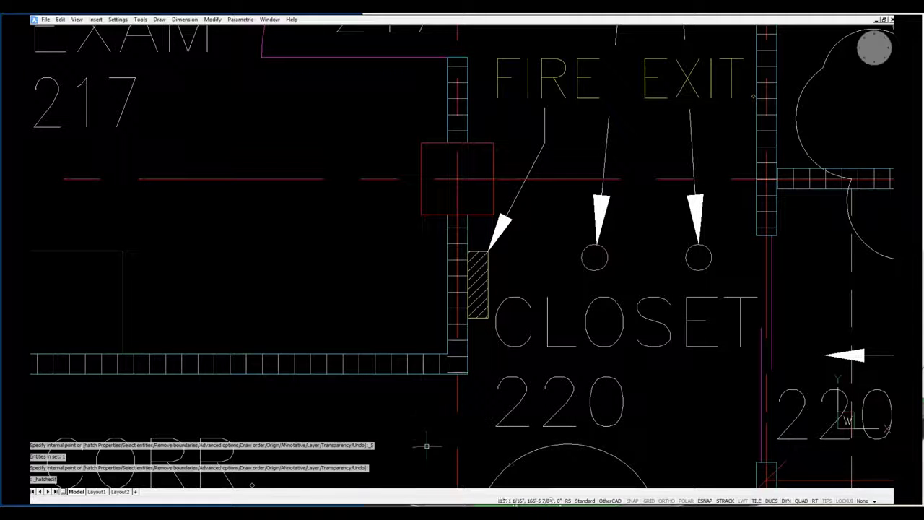
Match the properties of the rectangle's boundary polyline onto the hatch inside it.
{"action": "scroll", "coordinate": [508, 279], "scroll_direction": "up", "scroll_amount": 5}
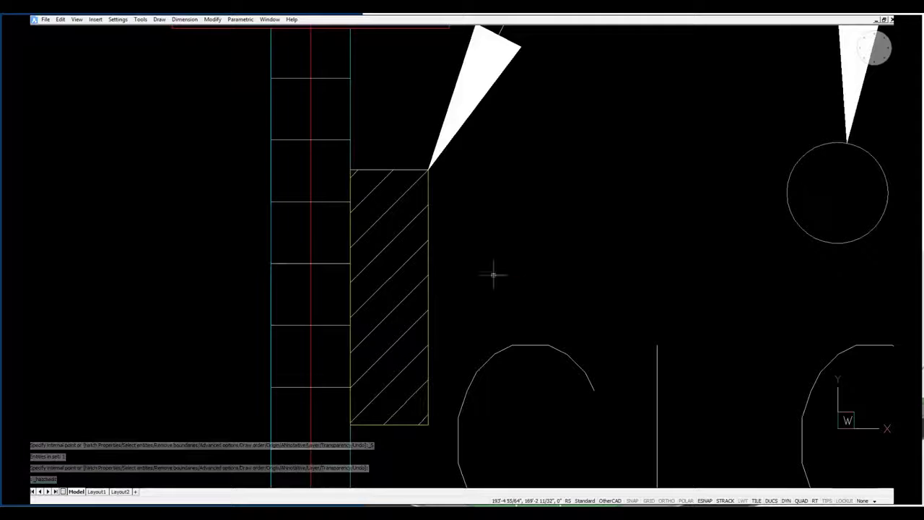
{"action": "left_click", "coordinate": [426, 229]}
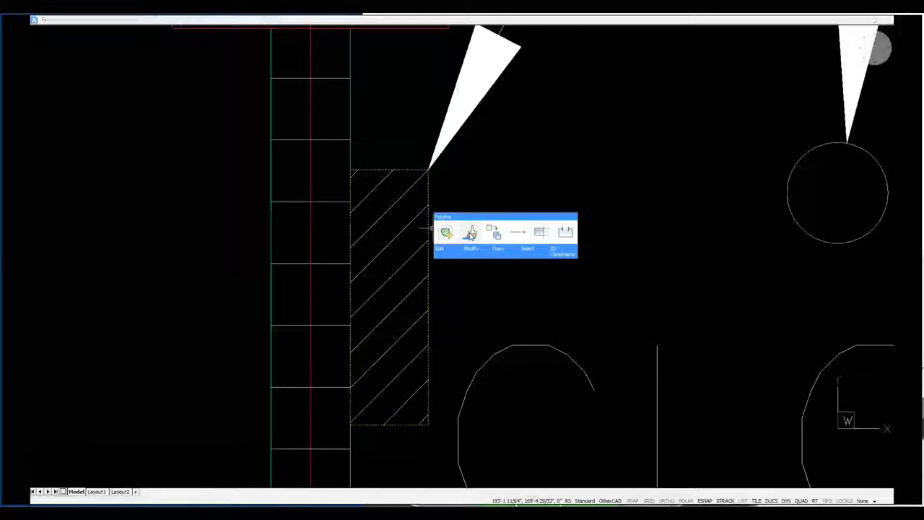
{"action": "left_click", "coordinate": [470, 232]}
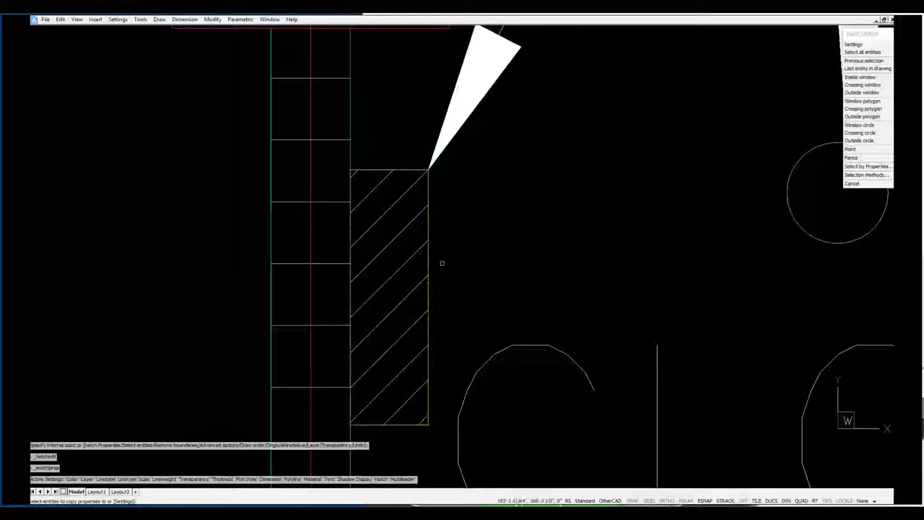
{"action": "left_click", "coordinate": [402, 232]}
{"action": "scroll", "coordinate": [480, 239], "scroll_direction": "down", "scroll_amount": 6}
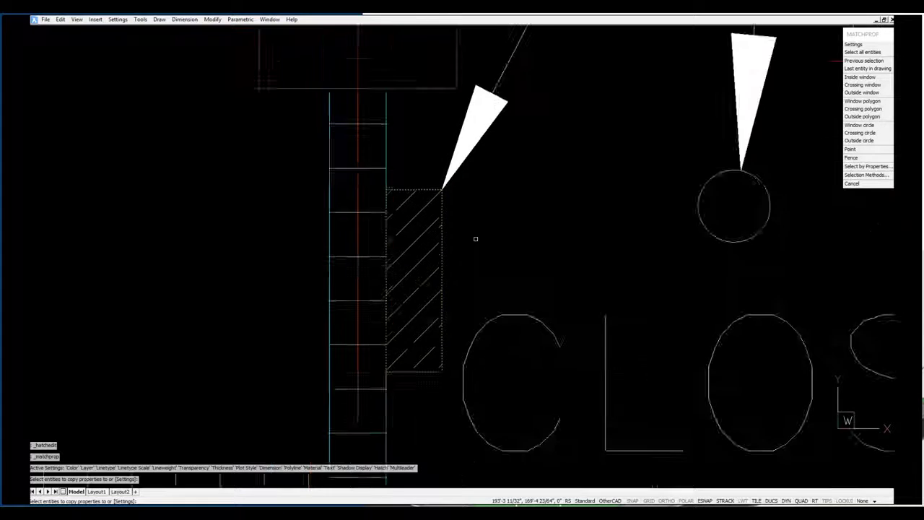
{"action": "key", "text": "Escape"}
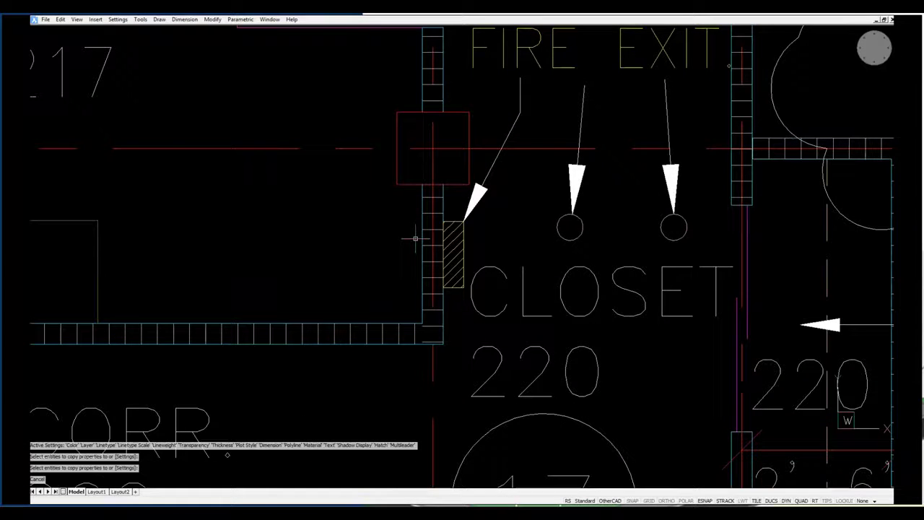
Open the Quad settings from the EXAM 217 label and review the display, command launch, popup corner, width, recent items and icon options.
{"action": "scroll", "coordinate": [322, 223], "scroll_direction": "down", "scroll_amount": 4}
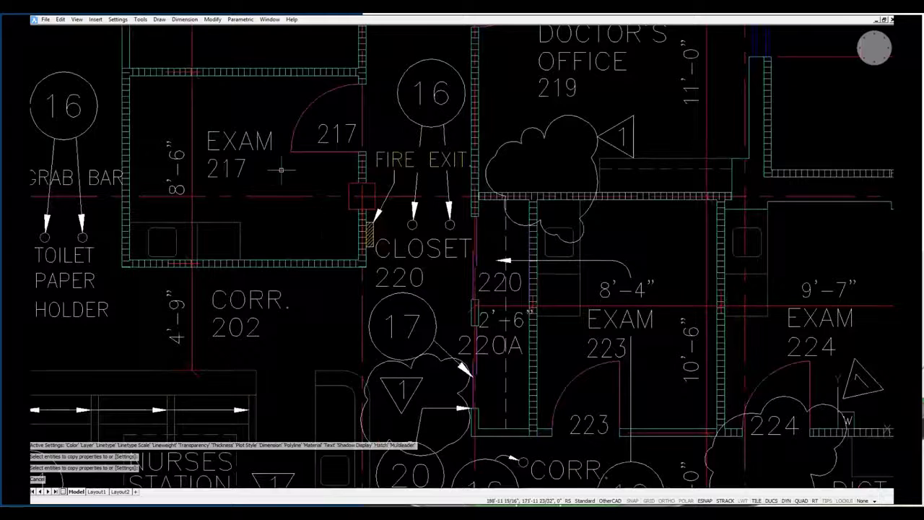
{"action": "mouse_move", "coordinate": [272, 134]}
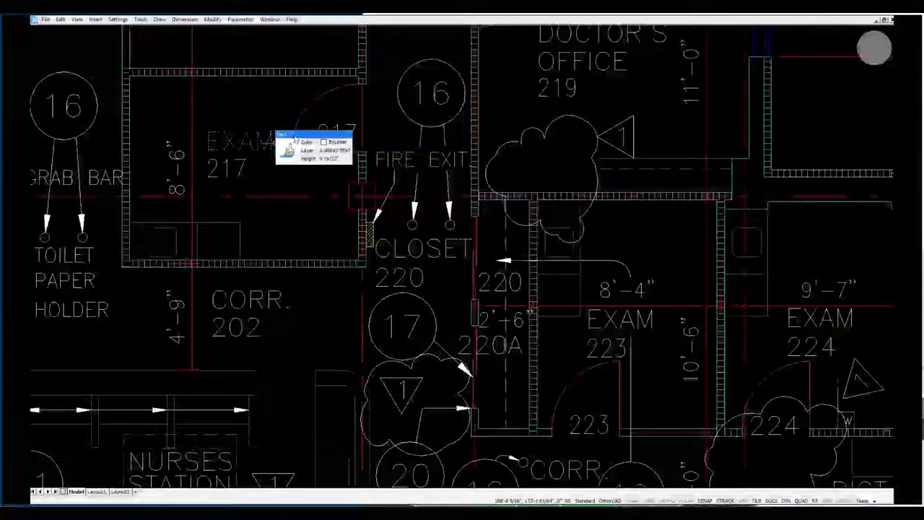
{"action": "right_click", "coordinate": [295, 139]}
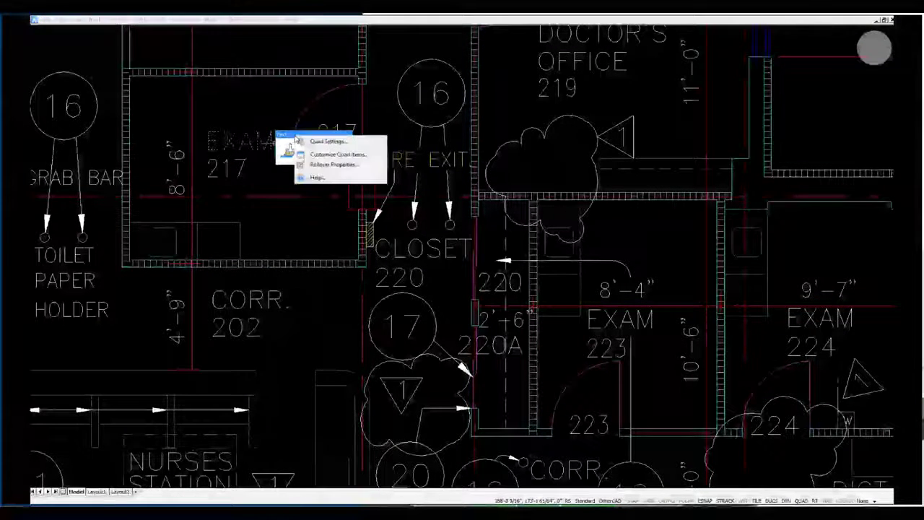
{"action": "left_click", "coordinate": [367, 145]}
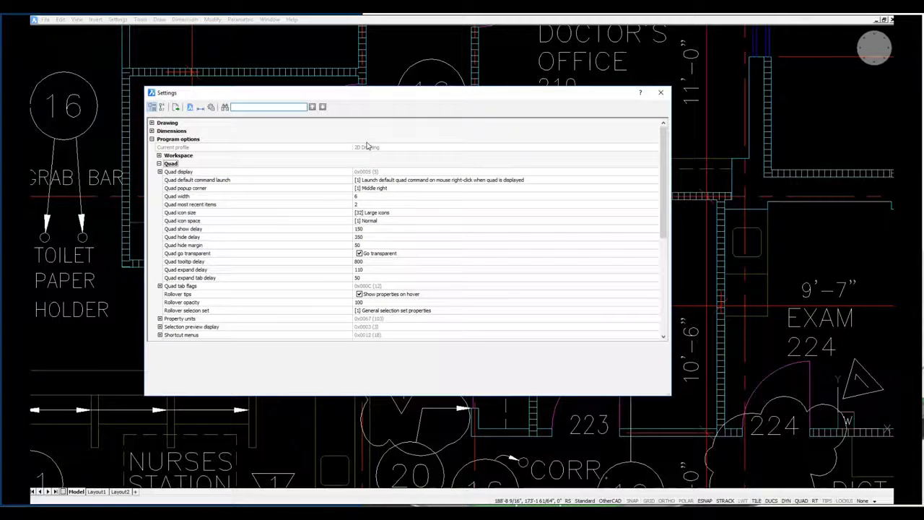
{"action": "left_click", "coordinate": [192, 174]}
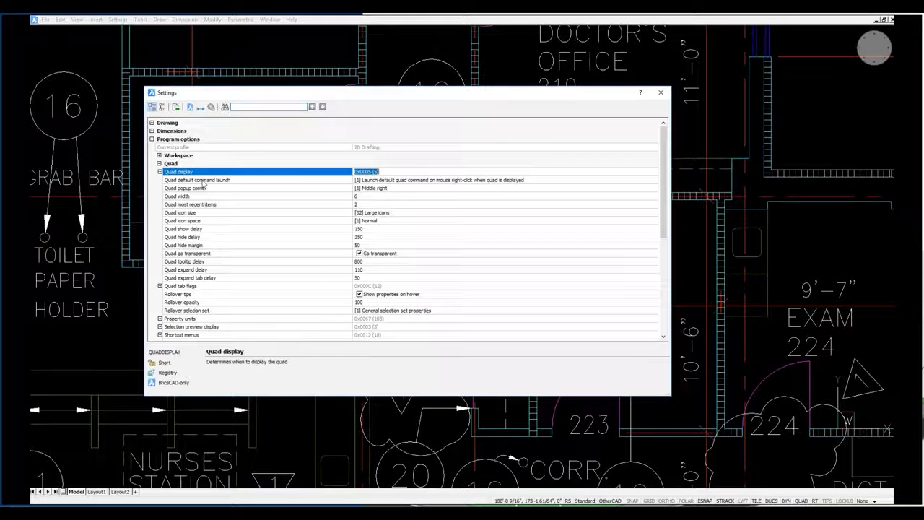
{"action": "left_click", "coordinate": [203, 181]}
{"action": "left_click", "coordinate": [216, 188]}
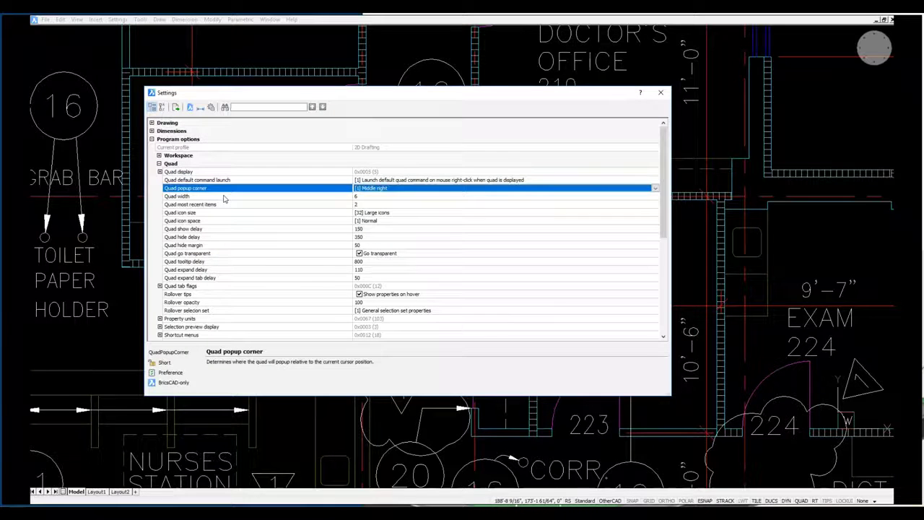
{"action": "left_click", "coordinate": [225, 196]}
{"action": "left_click", "coordinate": [228, 204]}
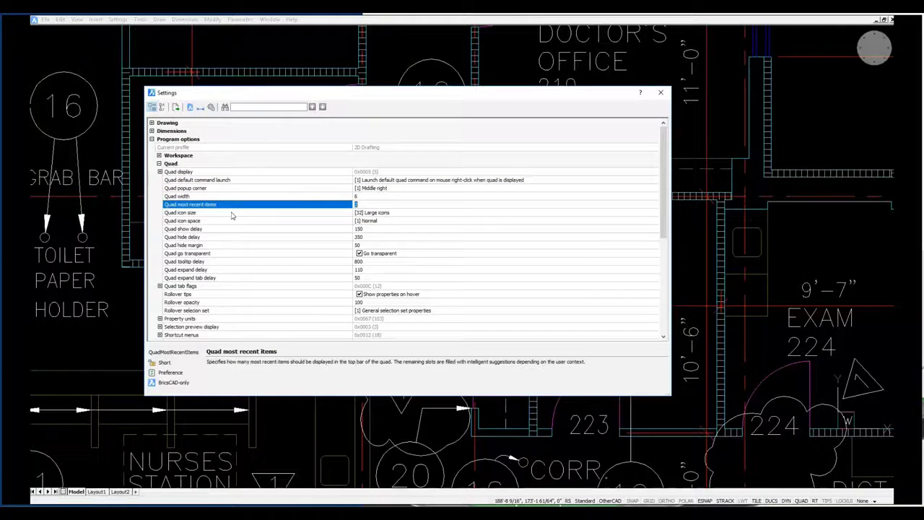
{"action": "left_click", "coordinate": [233, 213]}
{"action": "left_click", "coordinate": [260, 221]}
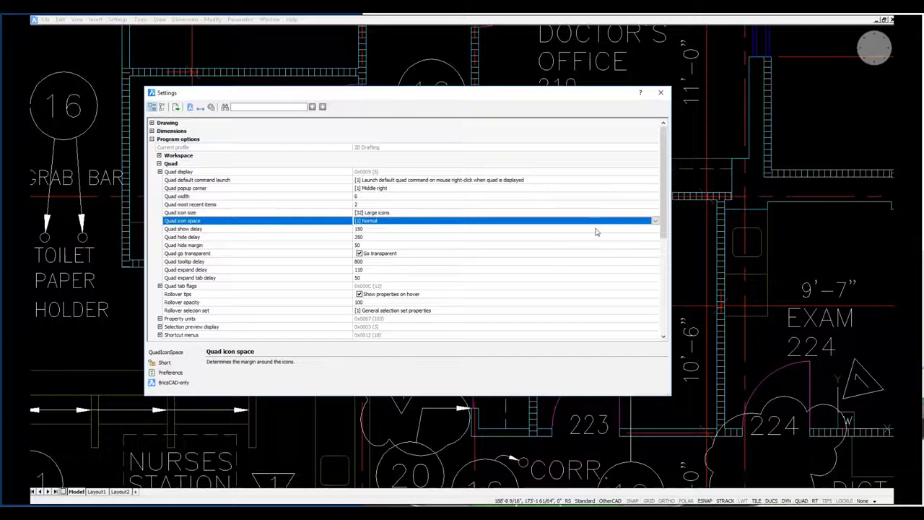
Review the Quad icon space choices, keeping Normal, and the show and hide delays, and close the settings.
{"action": "left_click", "coordinate": [655, 221]}
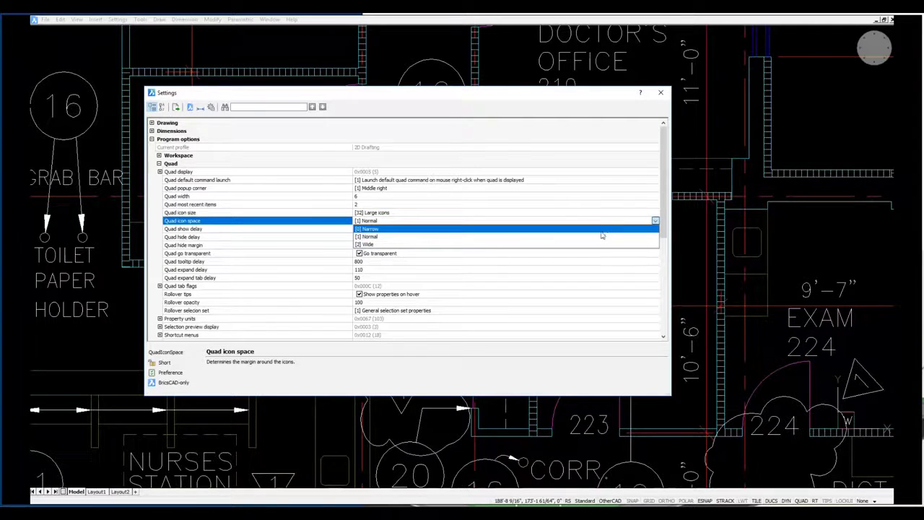
{"action": "left_click", "coordinate": [602, 236]}
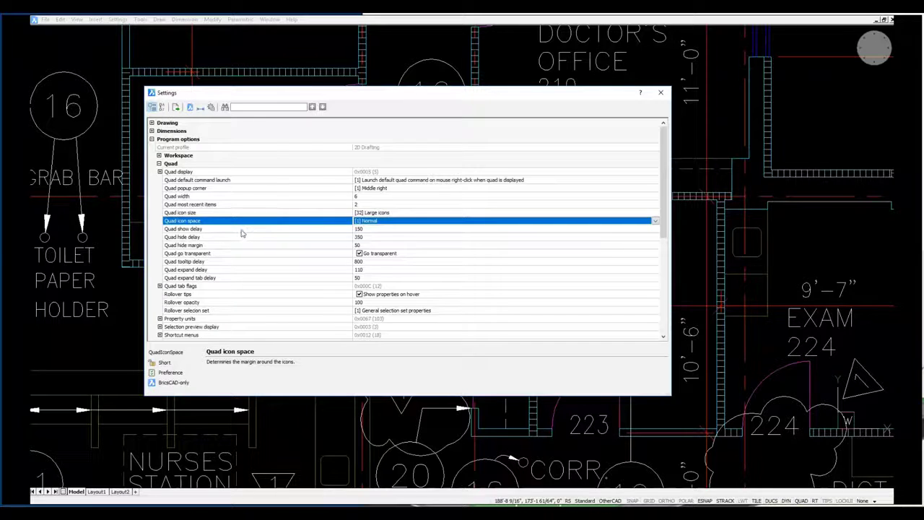
{"action": "left_click", "coordinate": [242, 230]}
{"action": "left_click", "coordinate": [240, 238]}
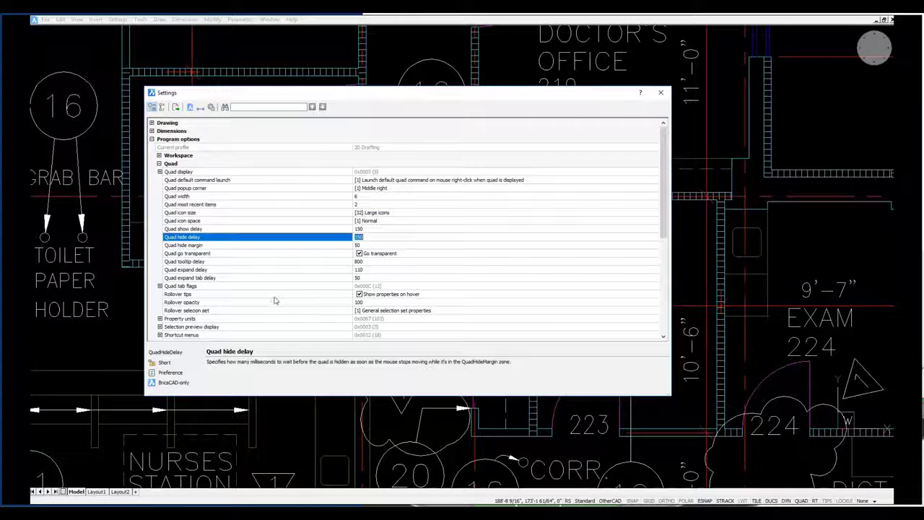
{"action": "left_click", "coordinate": [660, 92]}
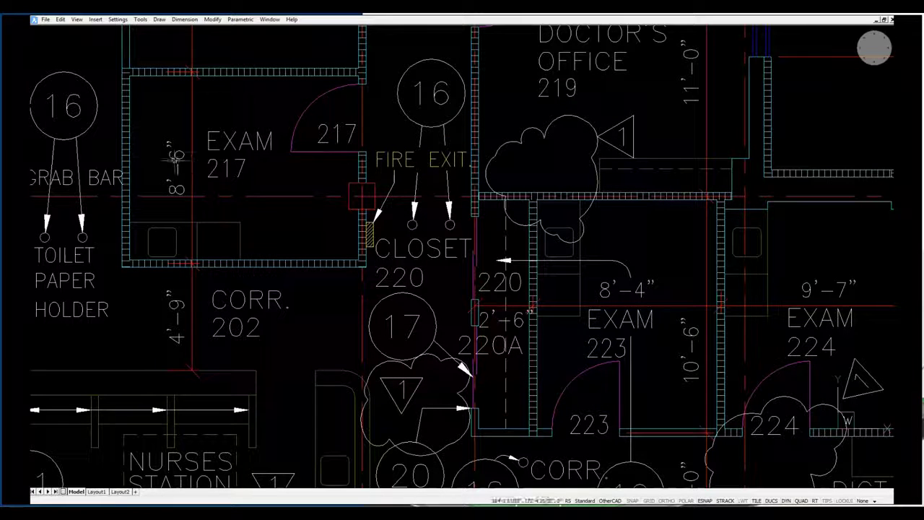
Open the Quad item customization from the 8'-6" dimension and examine the insert and delete options for Join in the Edit group.
{"action": "mouse_move", "coordinate": [176, 157]}
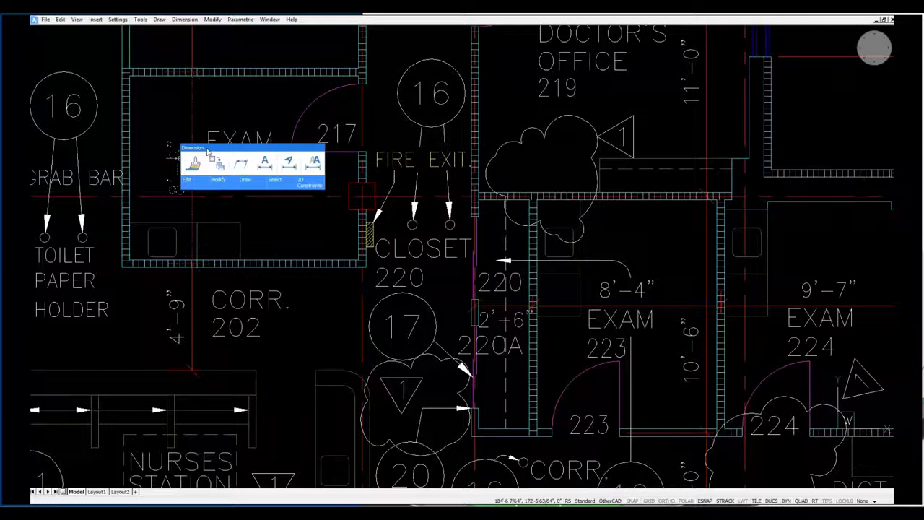
{"action": "right_click", "coordinate": [207, 150]}
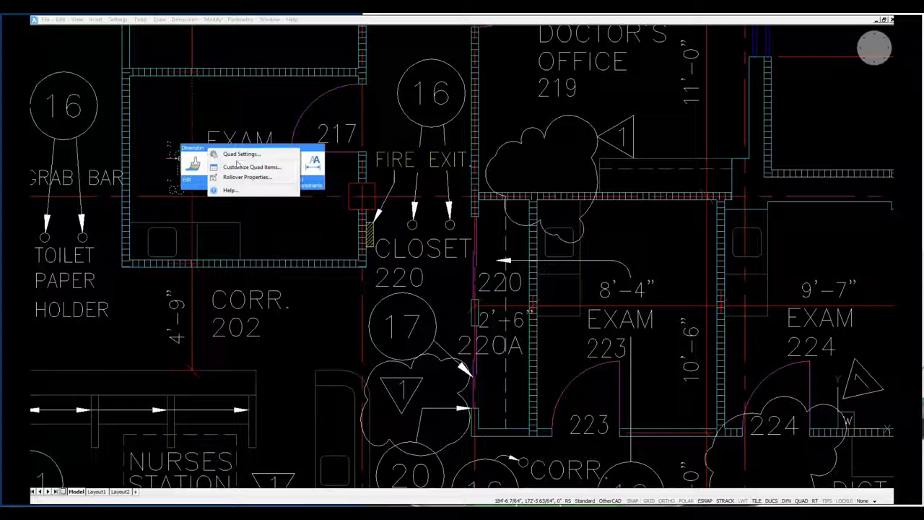
{"action": "left_click", "coordinate": [288, 168]}
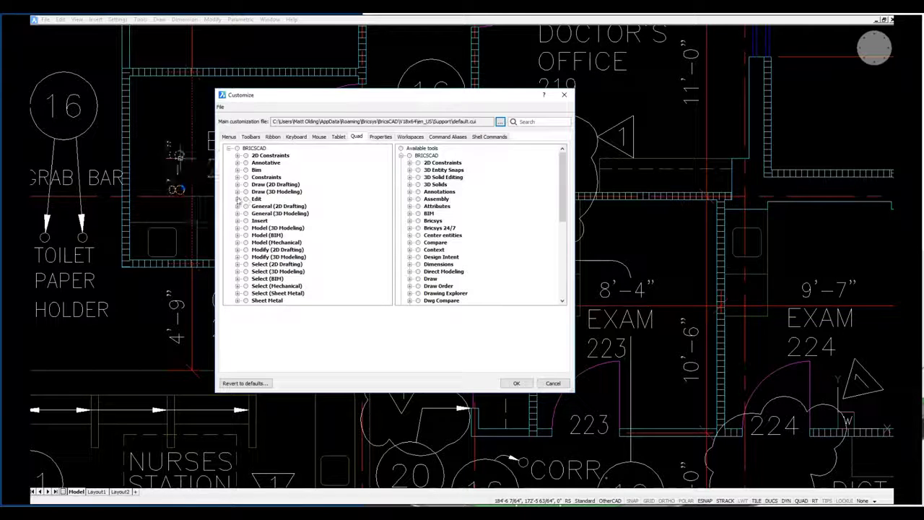
{"action": "double_click", "coordinate": [257, 199]}
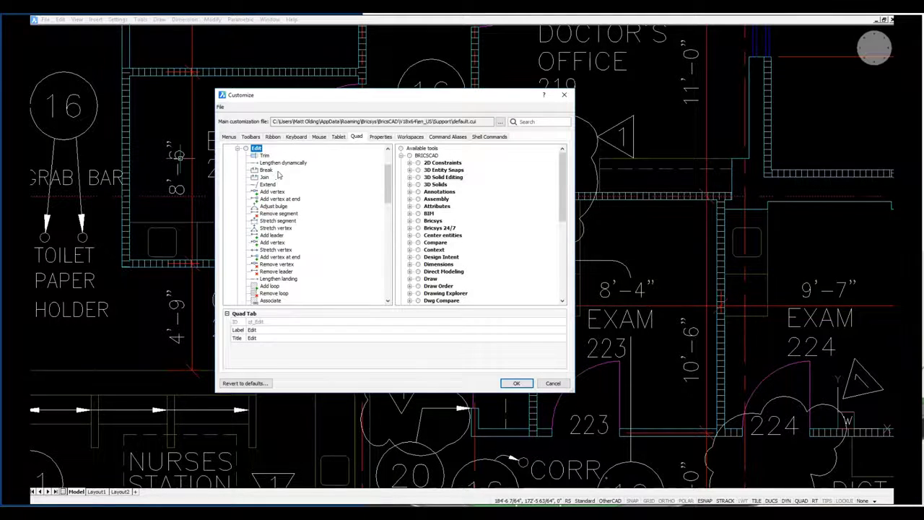
{"action": "left_click", "coordinate": [265, 176]}
{"action": "right_click", "coordinate": [265, 179]}
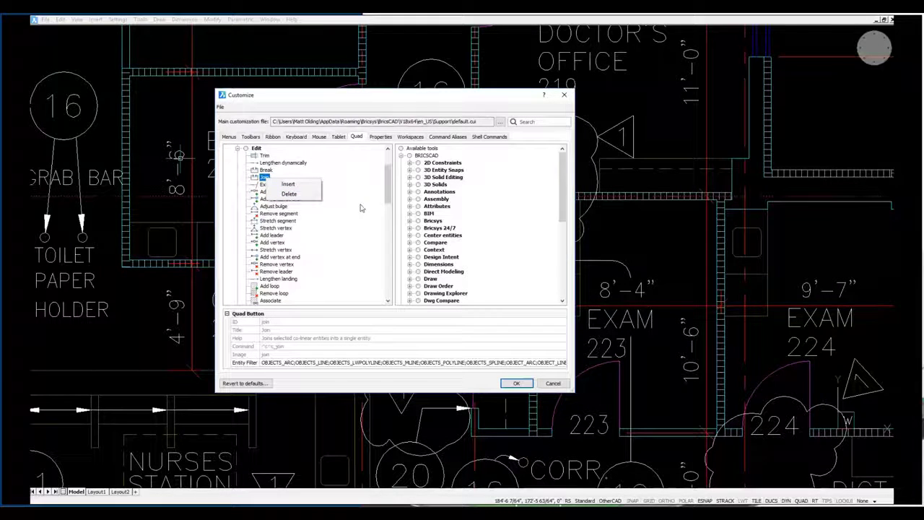
Examine the OtherCAD workspace in the workspace customization and expand its Quad Tabs.
{"action": "left_click", "coordinate": [413, 137]}
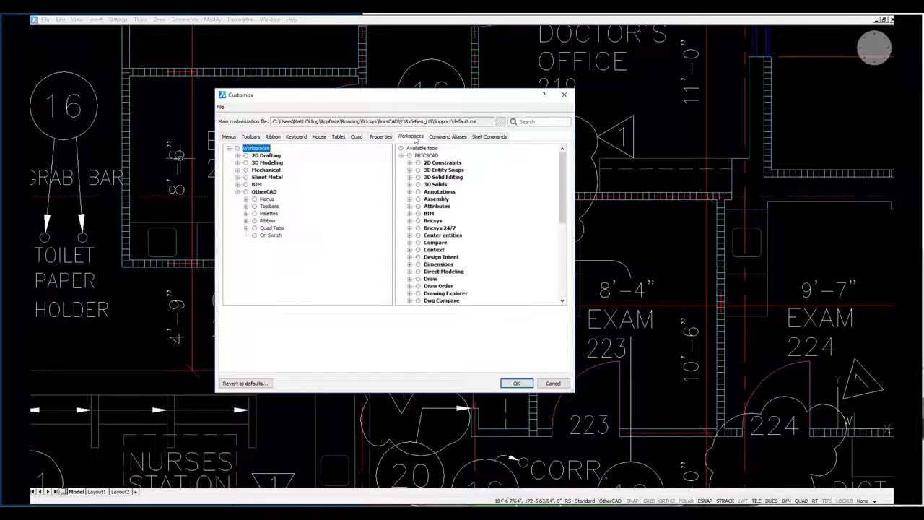
{"action": "left_click", "coordinate": [264, 191]}
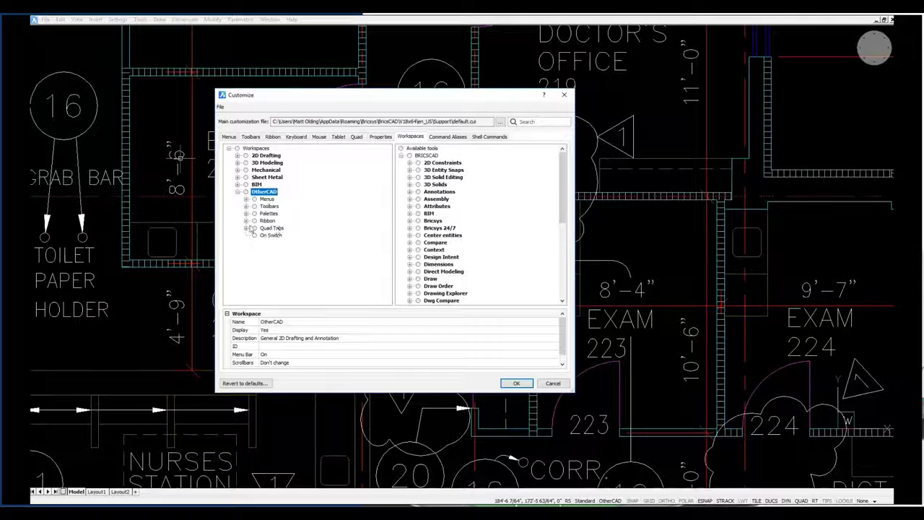
{"action": "left_click", "coordinate": [246, 228]}
{"action": "left_click", "coordinate": [272, 228]}
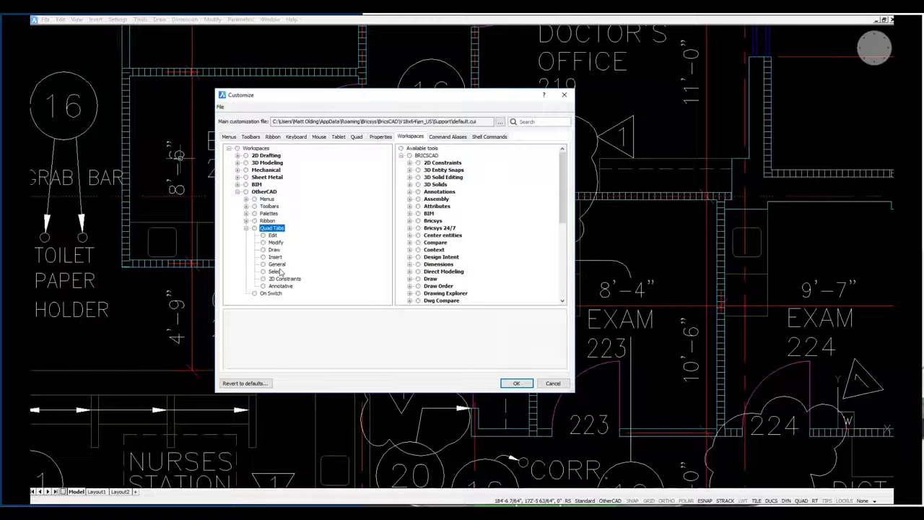
Review the Quad tabs that can be appended to the OtherCAD workspace, such as Sheet Metal, and close the customization without saving.
{"action": "right_click", "coordinate": [281, 228]}
{"action": "left_click", "coordinate": [312, 234]}
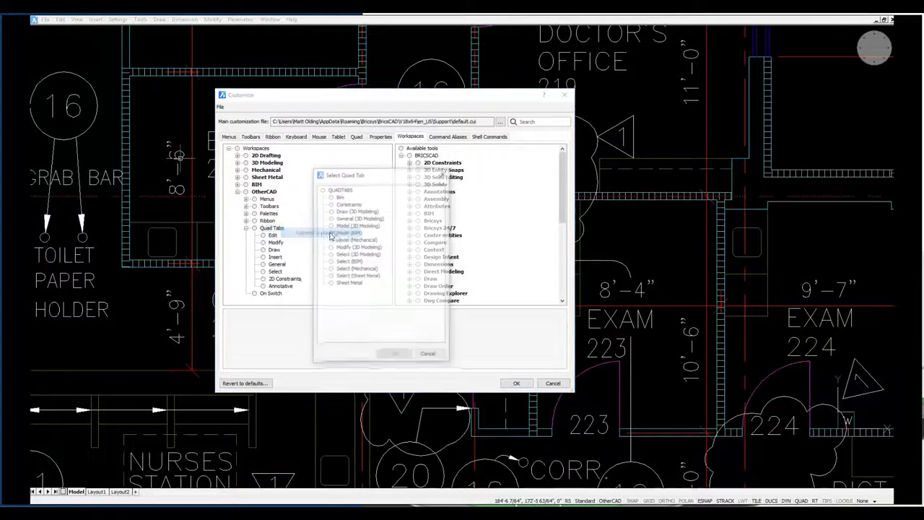
{"action": "left_click", "coordinate": [347, 283]}
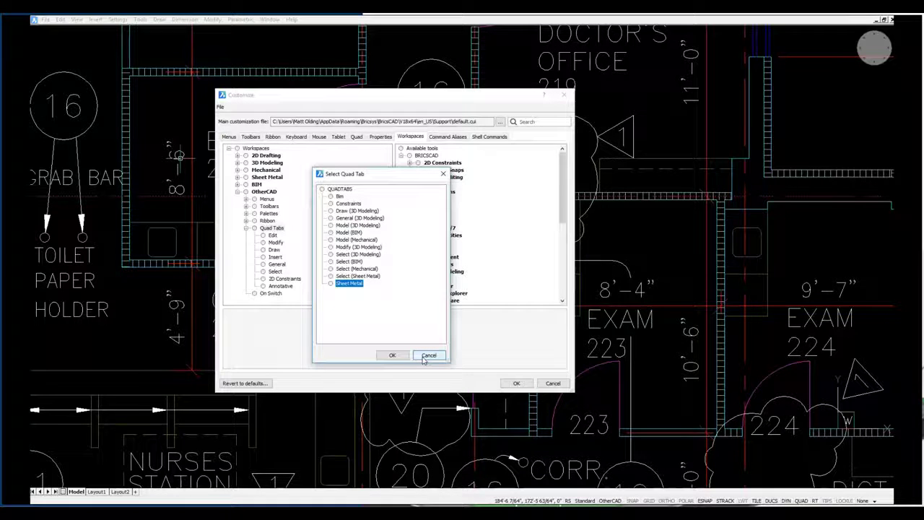
{"action": "left_click", "coordinate": [426, 357]}
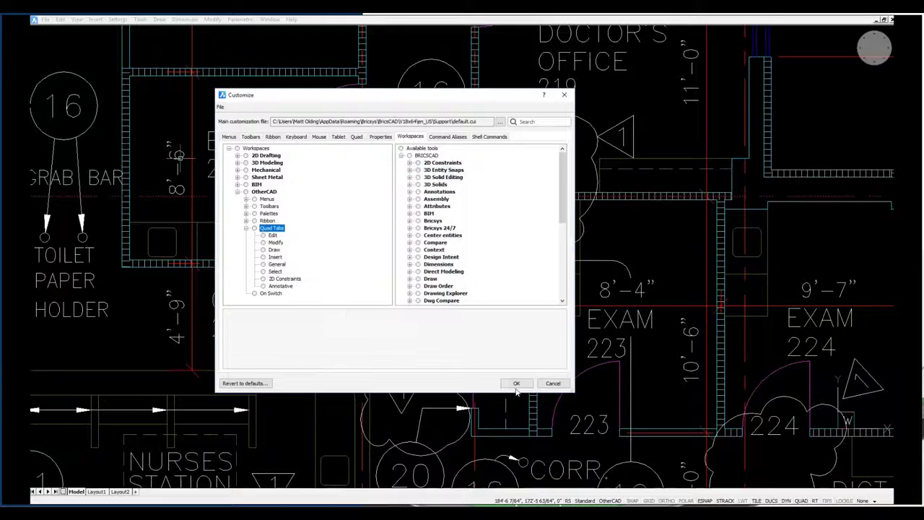
{"action": "left_click", "coordinate": [553, 383]}
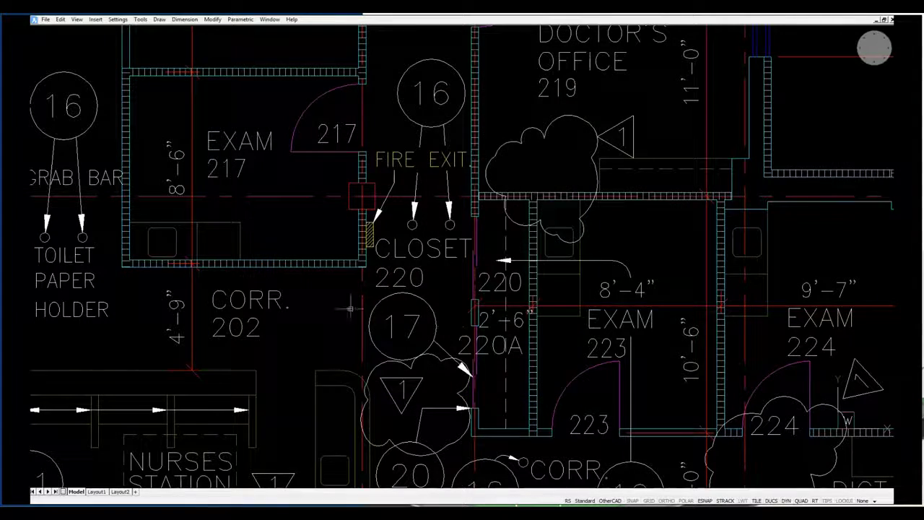
Bring up the Quad on the NURSES STATION 204 label and examine the commands in its Modify, Draw and Edit groups.
{"action": "scroll", "coordinate": [314, 303], "scroll_direction": "down", "scroll_amount": 10}
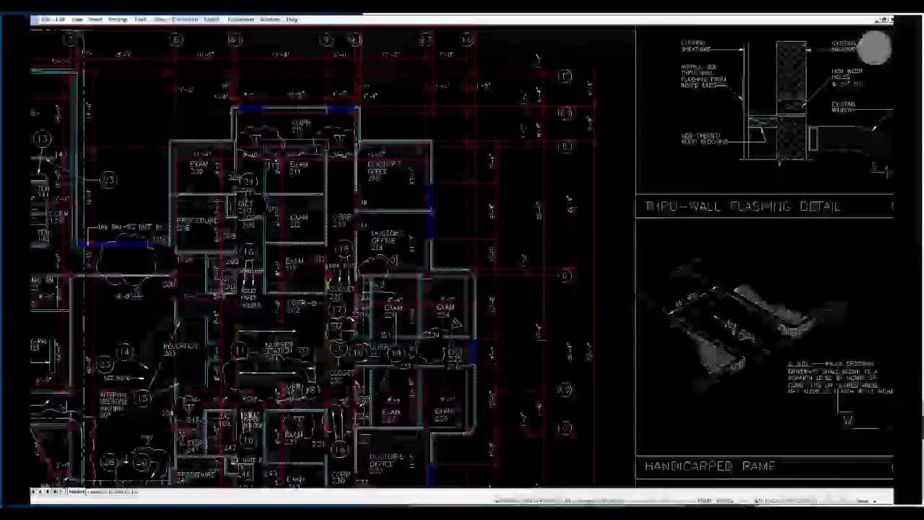
{"action": "scroll", "coordinate": [281, 349], "scroll_direction": "up", "scroll_amount": 9}
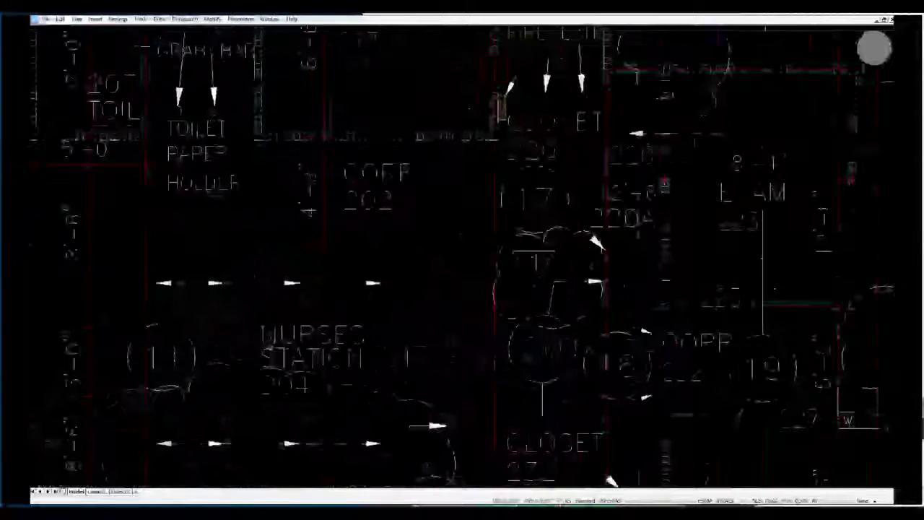
{"action": "mouse_move", "coordinate": [327, 326]}
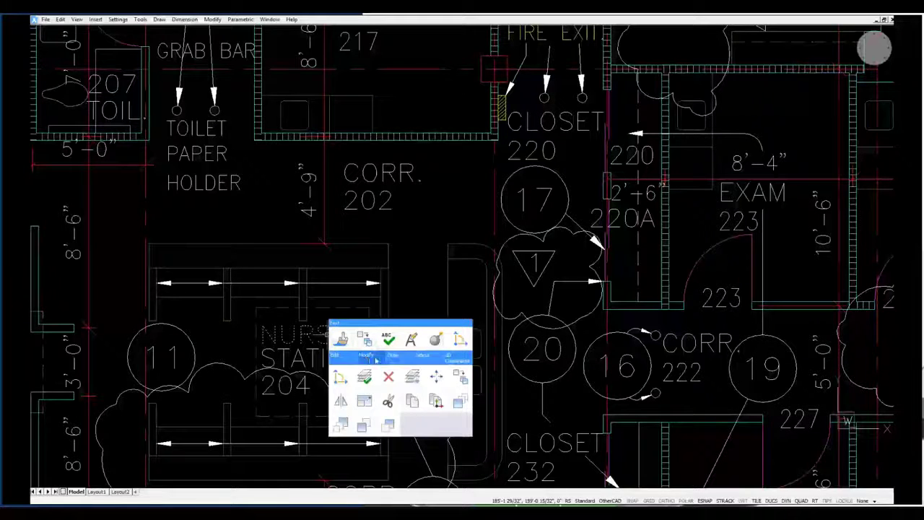
{"action": "mouse_move", "coordinate": [395, 359]}
{"action": "mouse_move", "coordinate": [345, 356]}
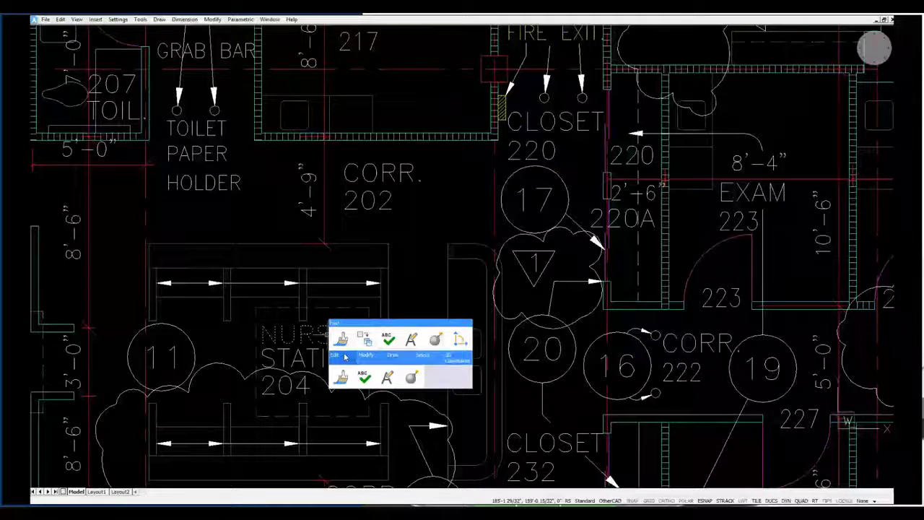